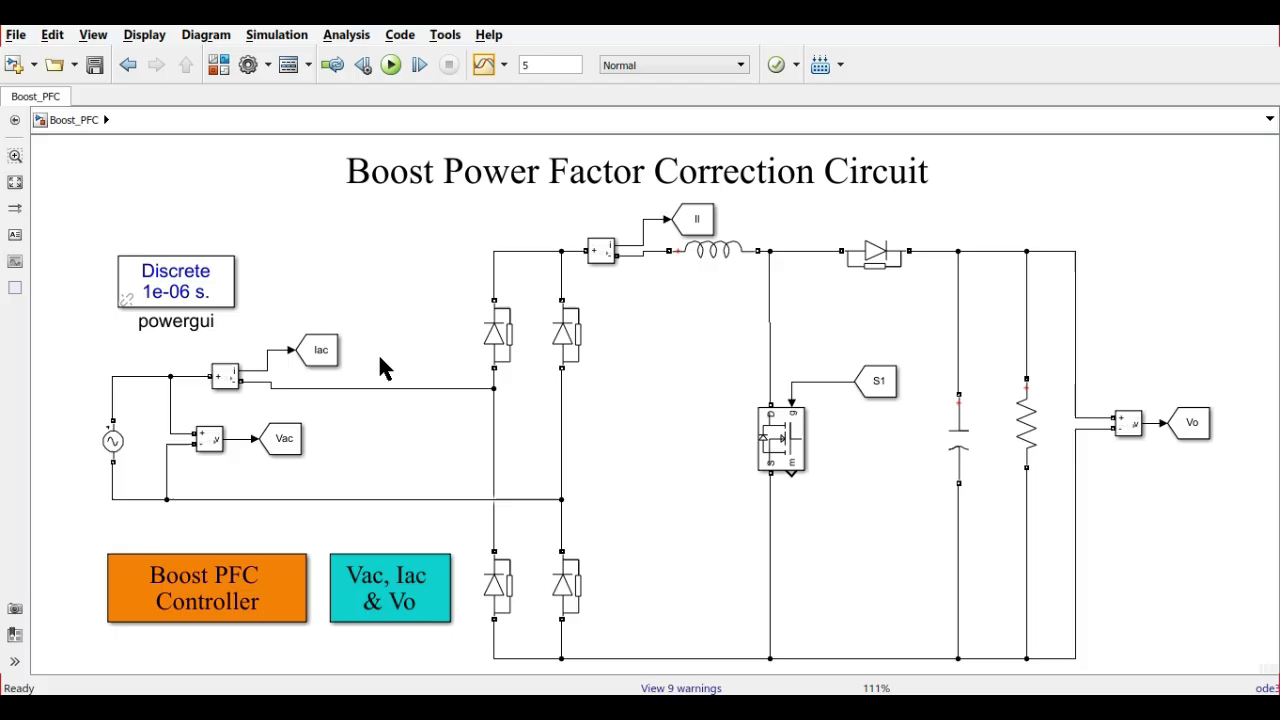
{"action": "left_click", "coordinate": [113, 441]}
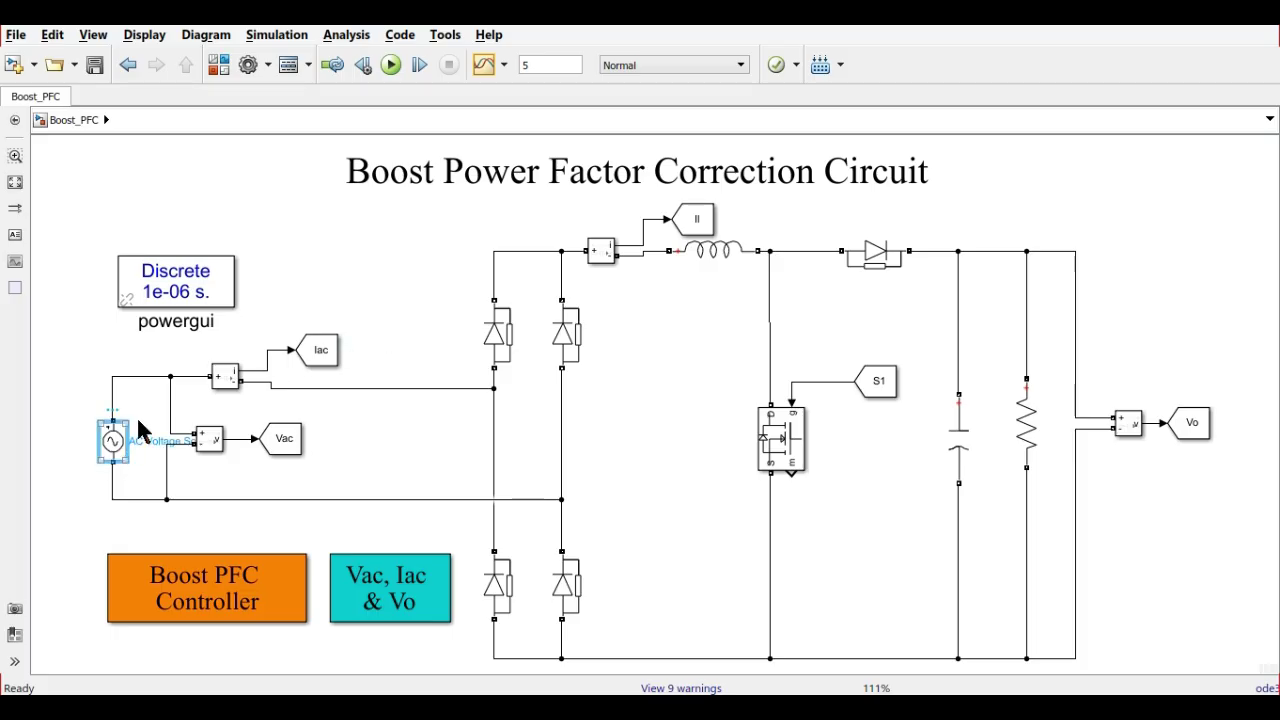
{"action": "left_click", "coordinate": [448, 325]}
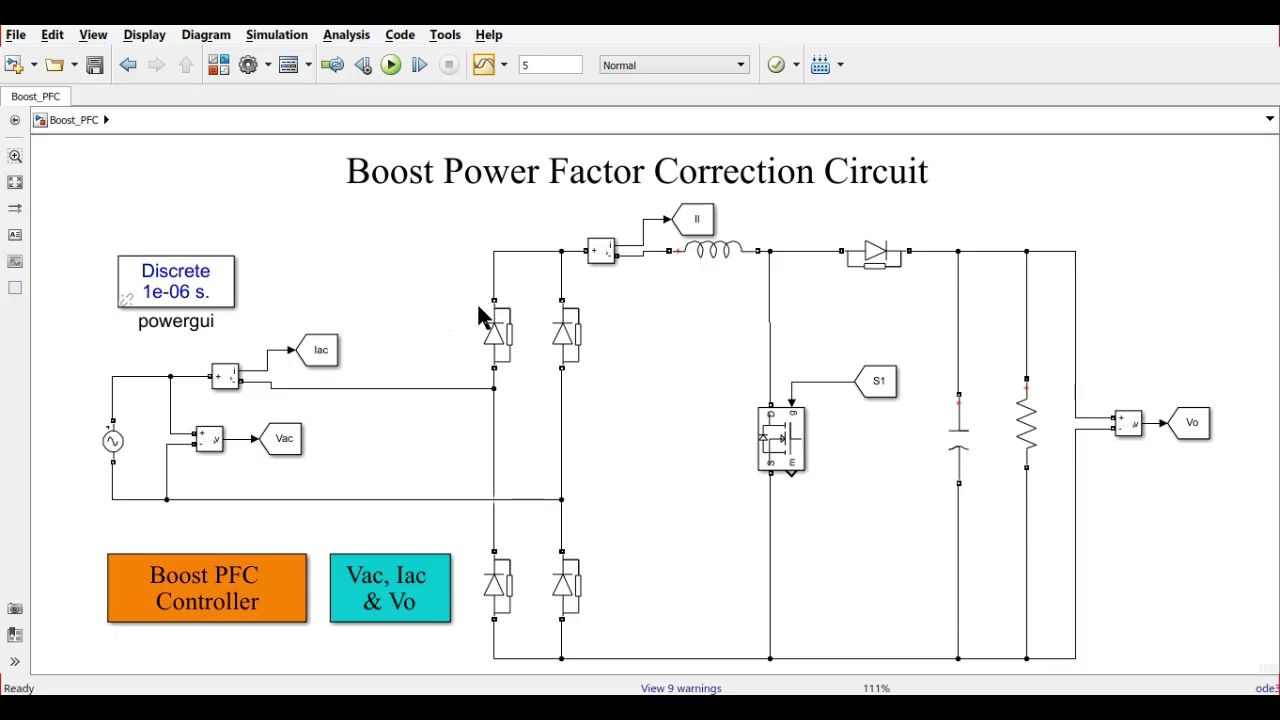
{"action": "left_click", "coordinate": [494, 330]}
{"action": "left_click", "coordinate": [566, 340]}
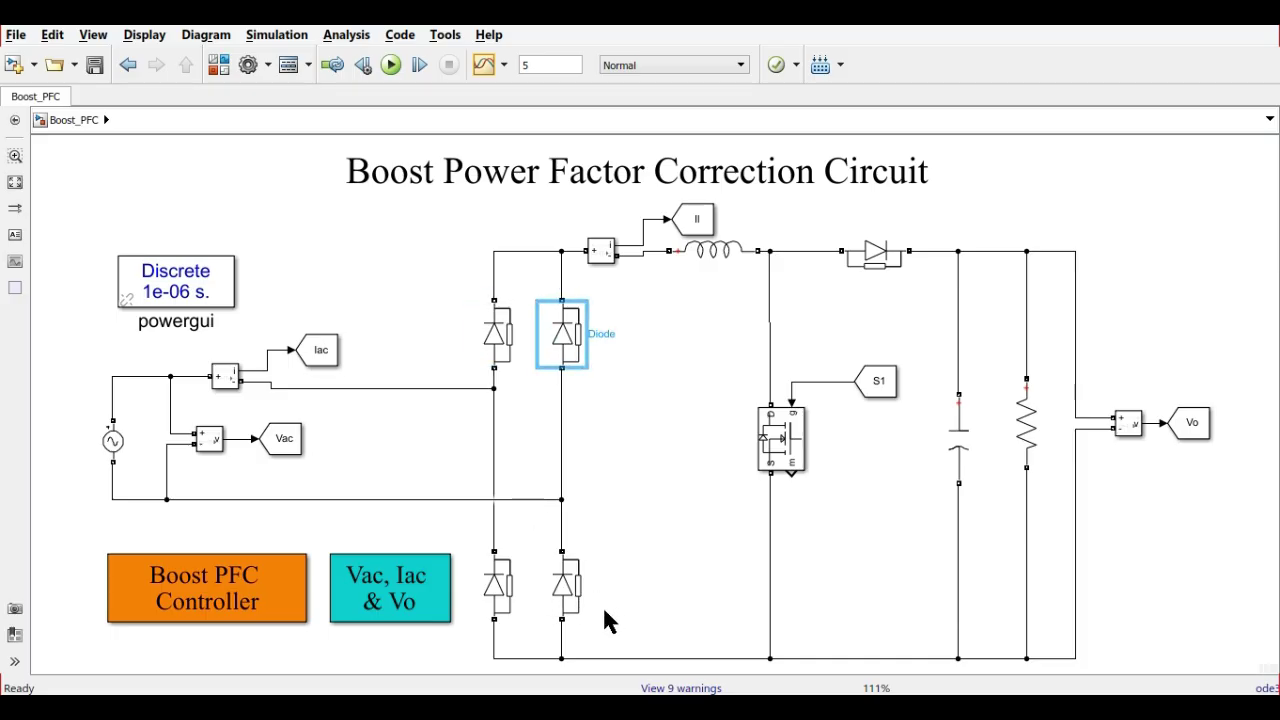
{"action": "left_click_drag", "start_coordinate": [604, 612], "coordinate": [472, 305]}
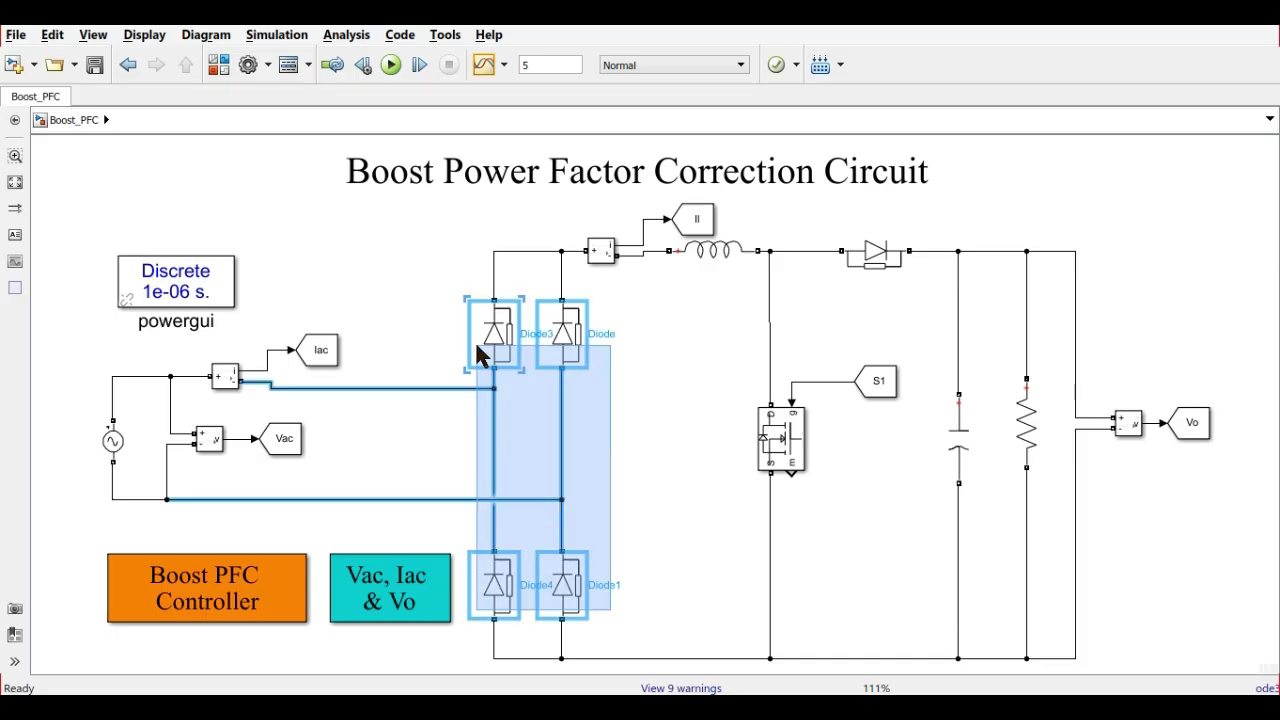
{"action": "left_click", "coordinate": [710, 252]}
{"action": "left_click", "coordinate": [687, 319]}
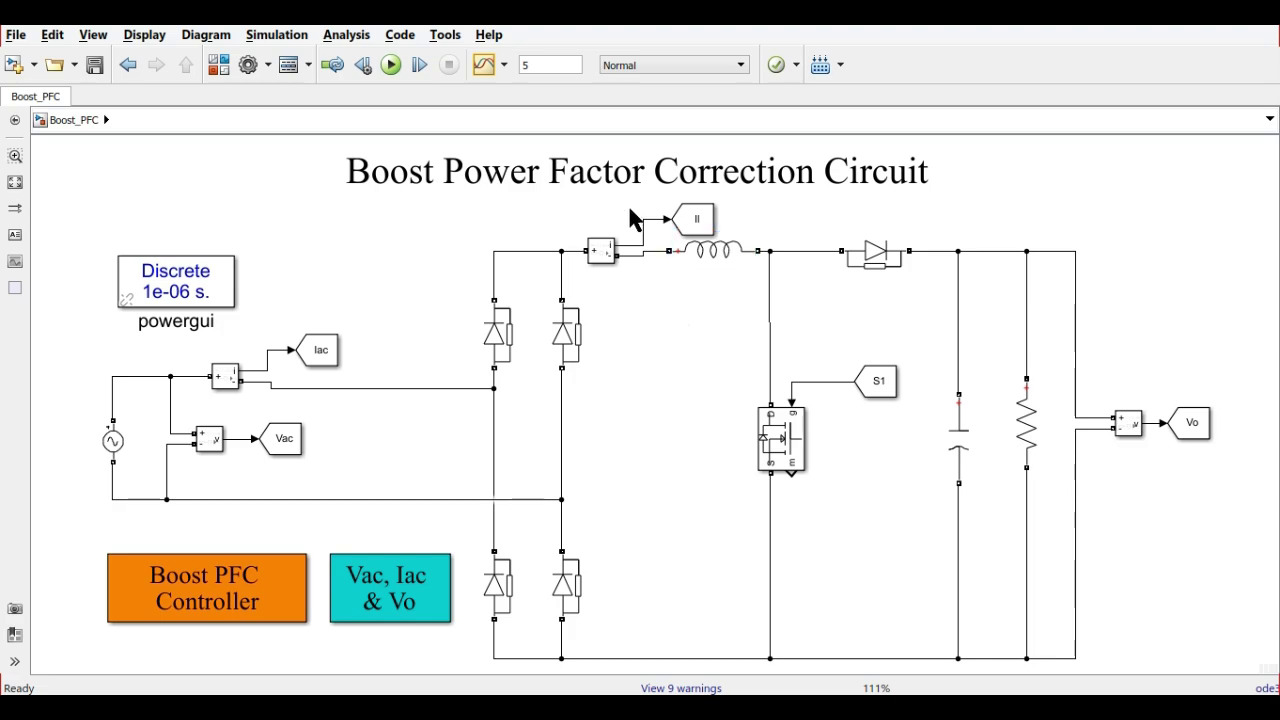
{"action": "left_click_drag", "start_coordinate": [630, 210], "coordinate": [1108, 575]}
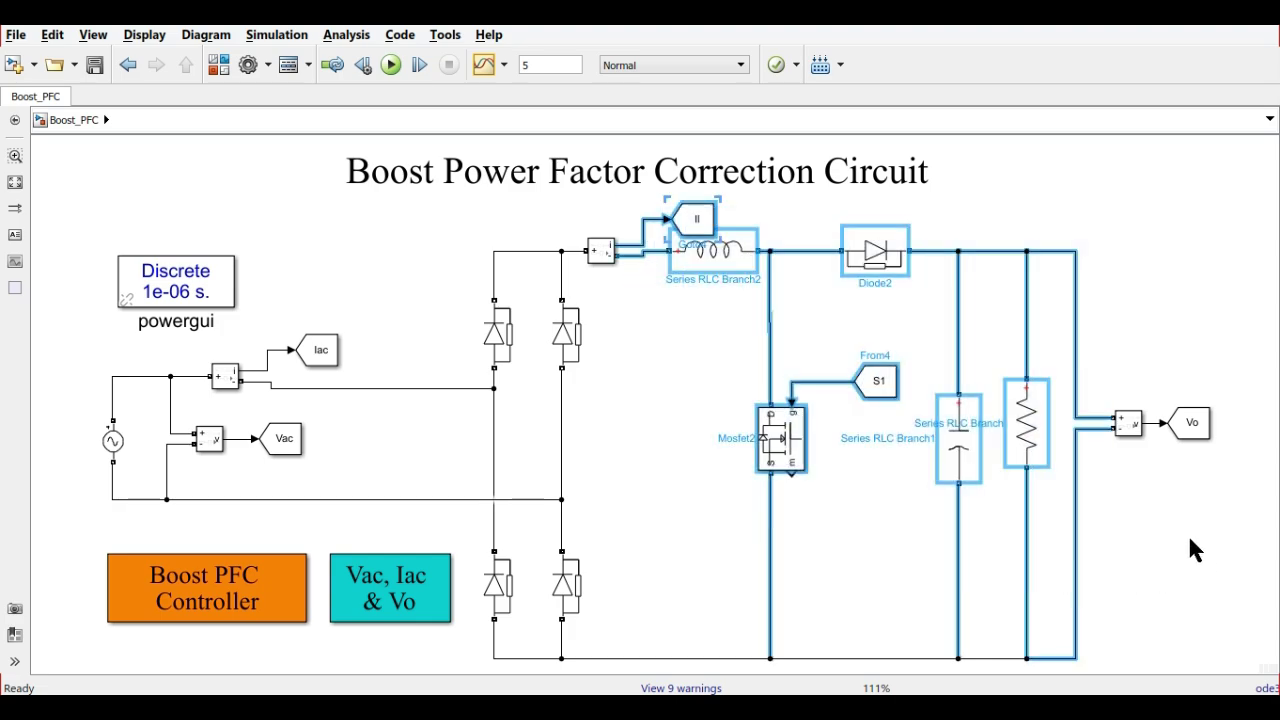
{"action": "left_click", "coordinate": [707, 314]}
{"action": "left_click", "coordinate": [717, 256]}
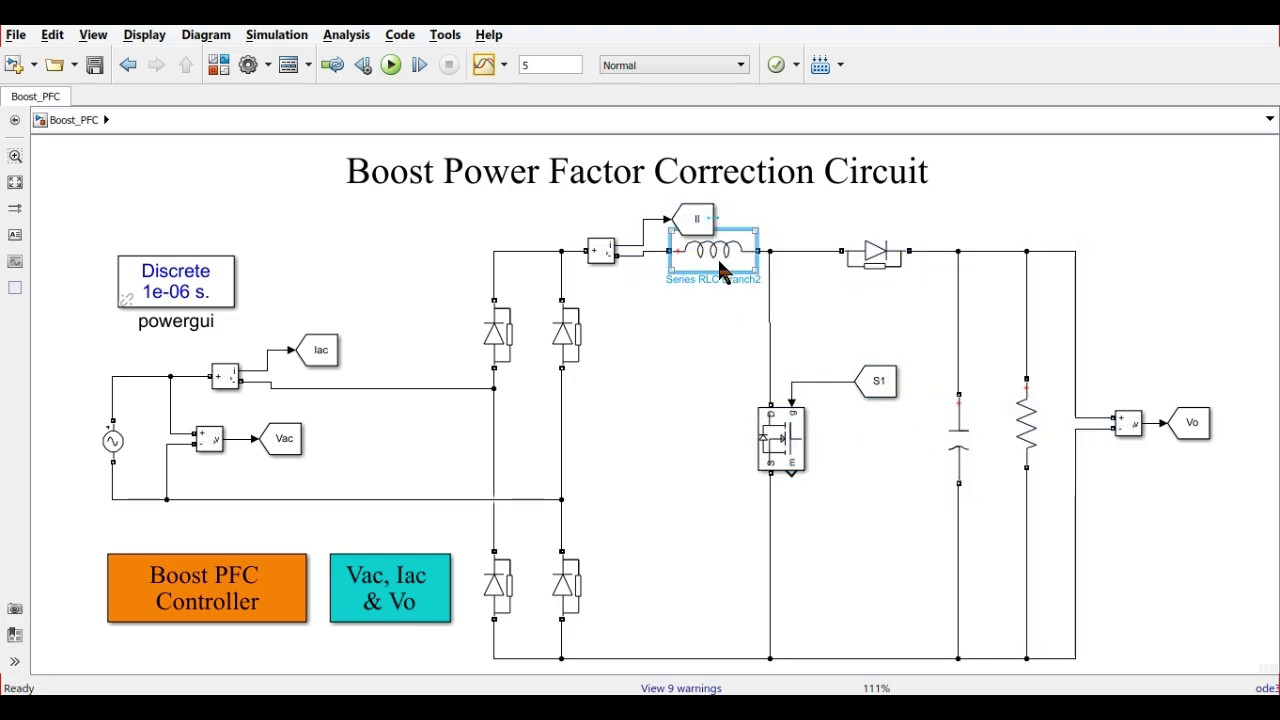
{"action": "left_click", "coordinate": [787, 442]}
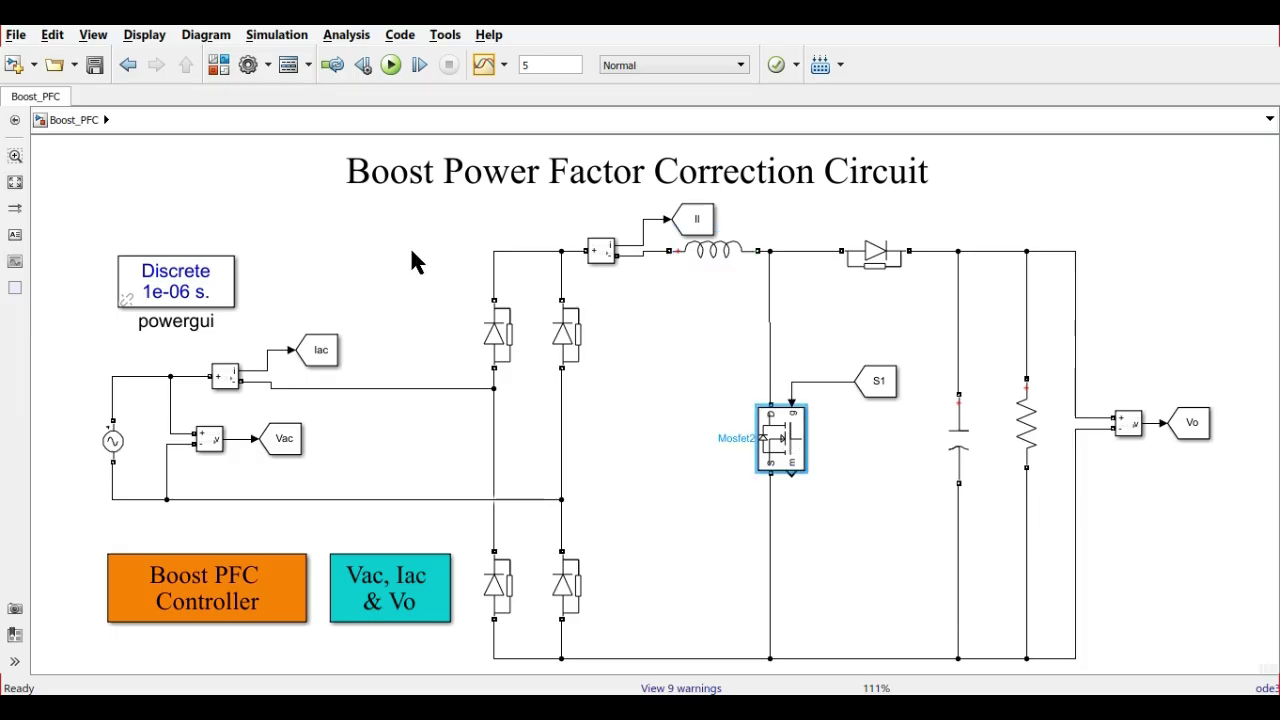
{"action": "left_click", "coordinate": [728, 381]}
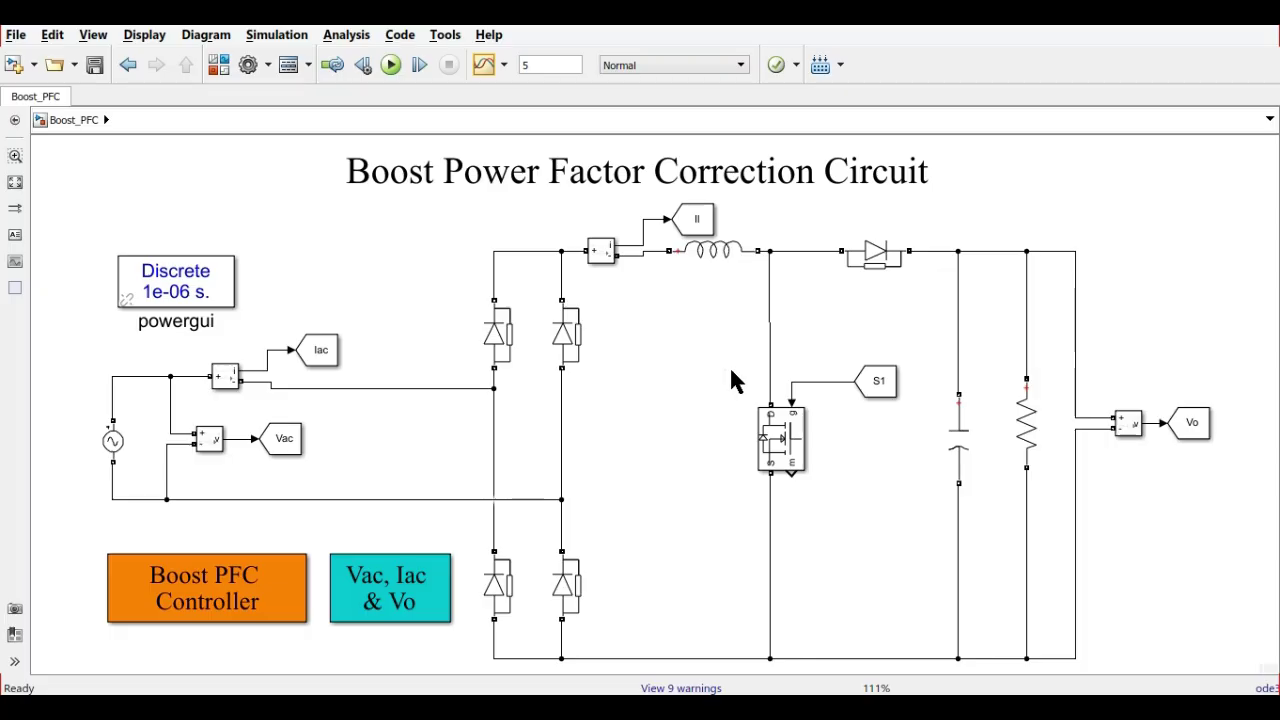
{"action": "left_click", "coordinate": [860, 272]}
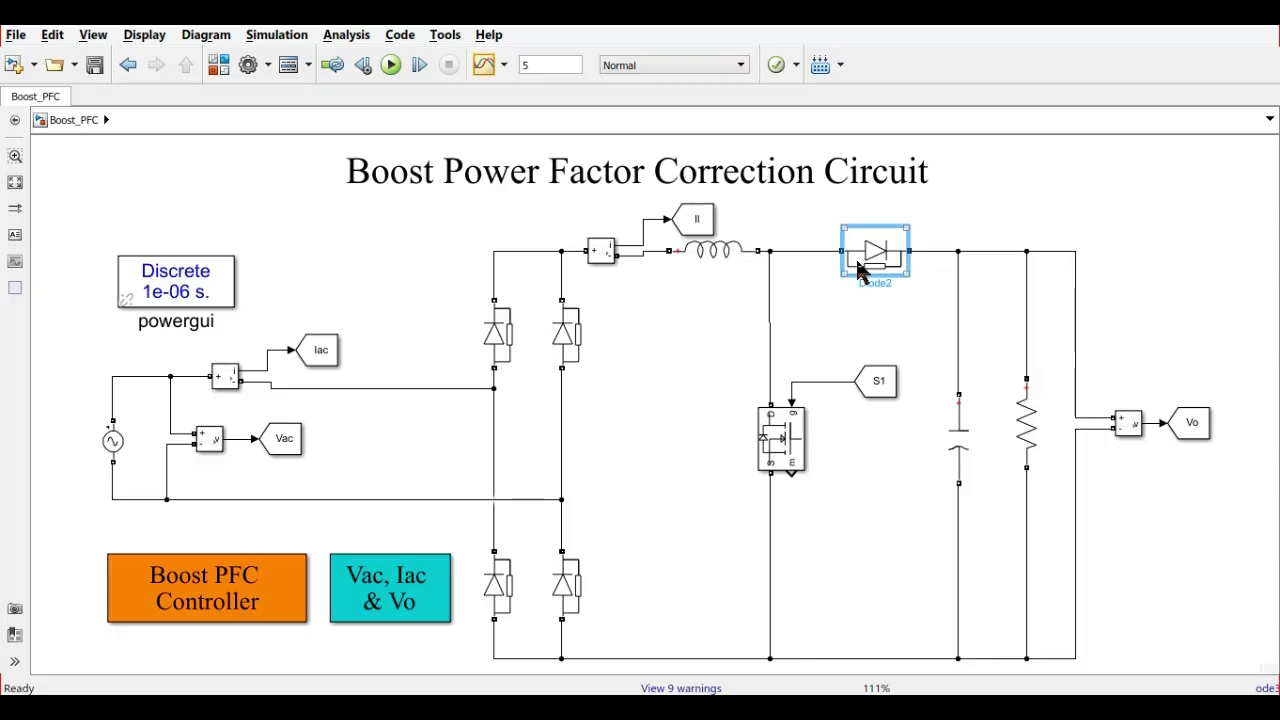
{"action": "left_click", "coordinate": [966, 455]}
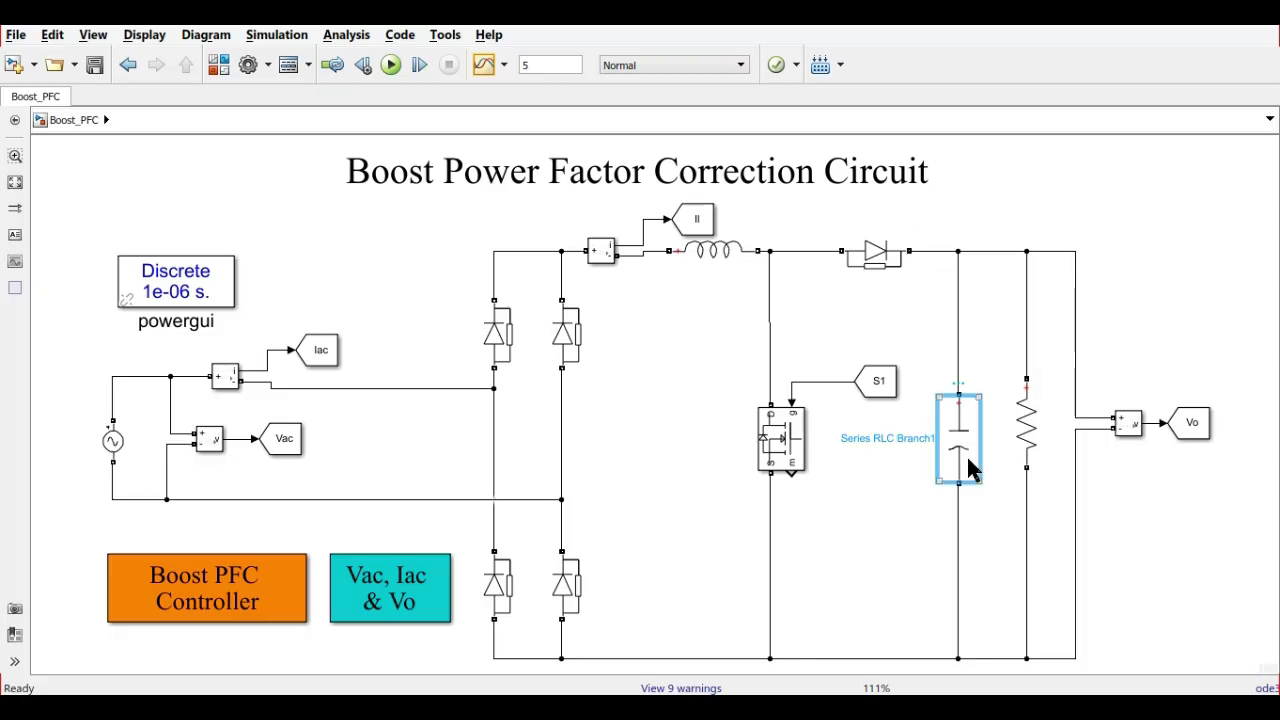
{"action": "left_click", "coordinate": [1035, 432]}
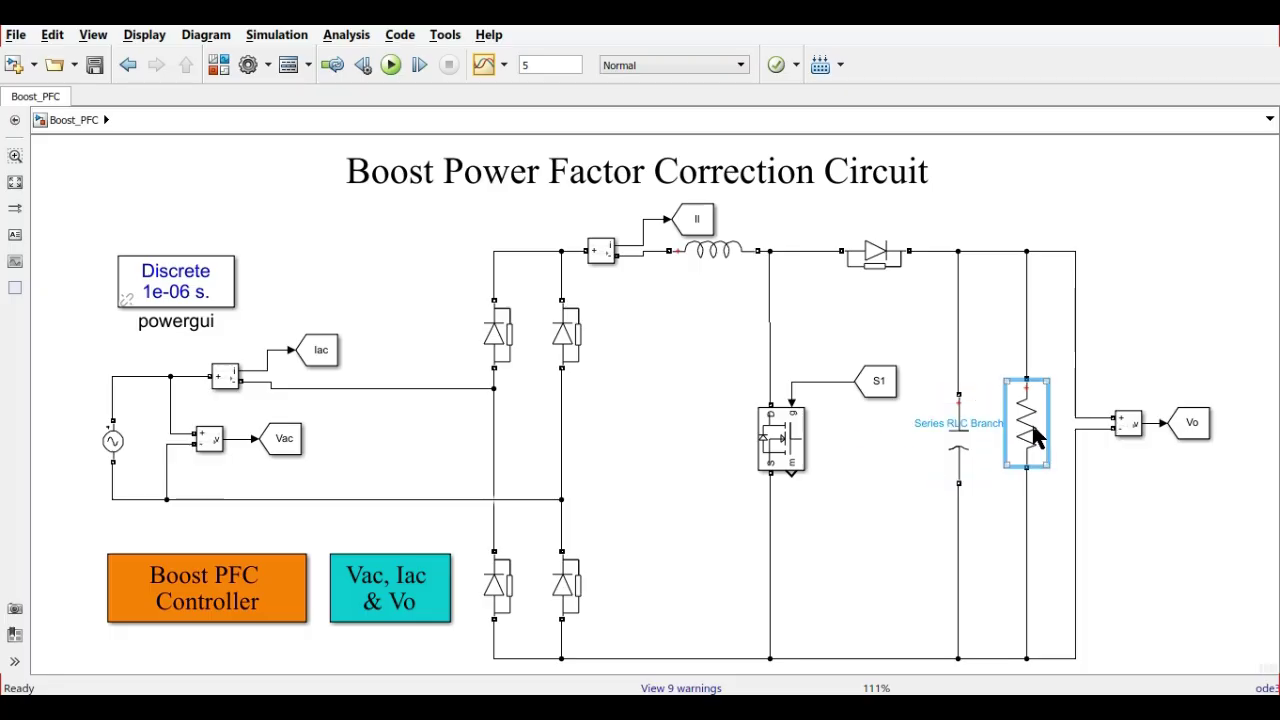
{"action": "left_click", "coordinate": [629, 402]}
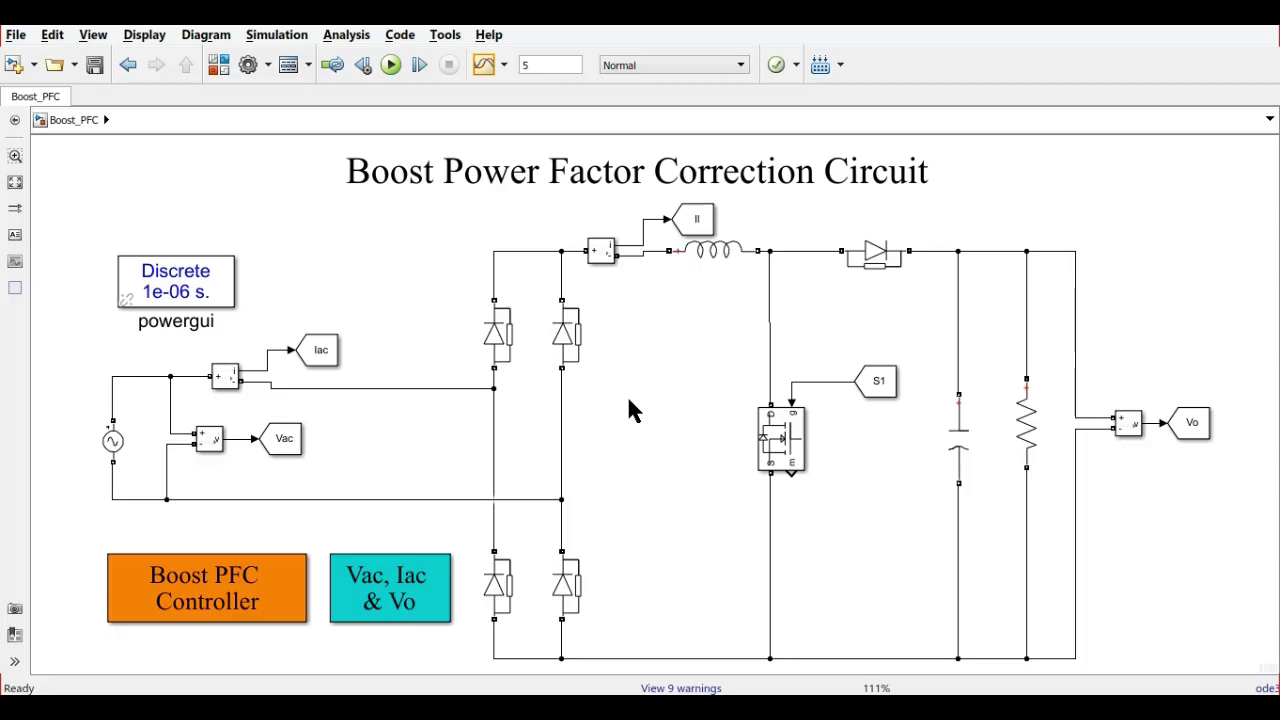
{"action": "left_click", "coordinate": [711, 253]}
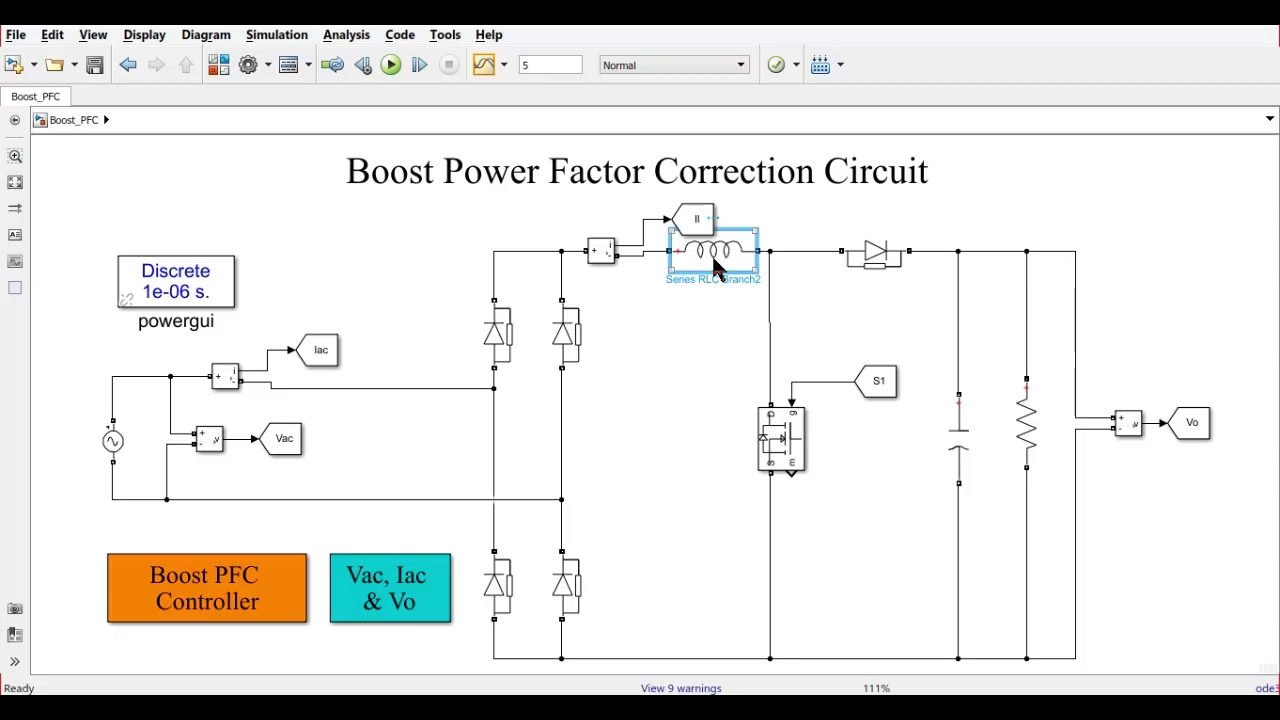
{"action": "left_click", "coordinate": [949, 450]}
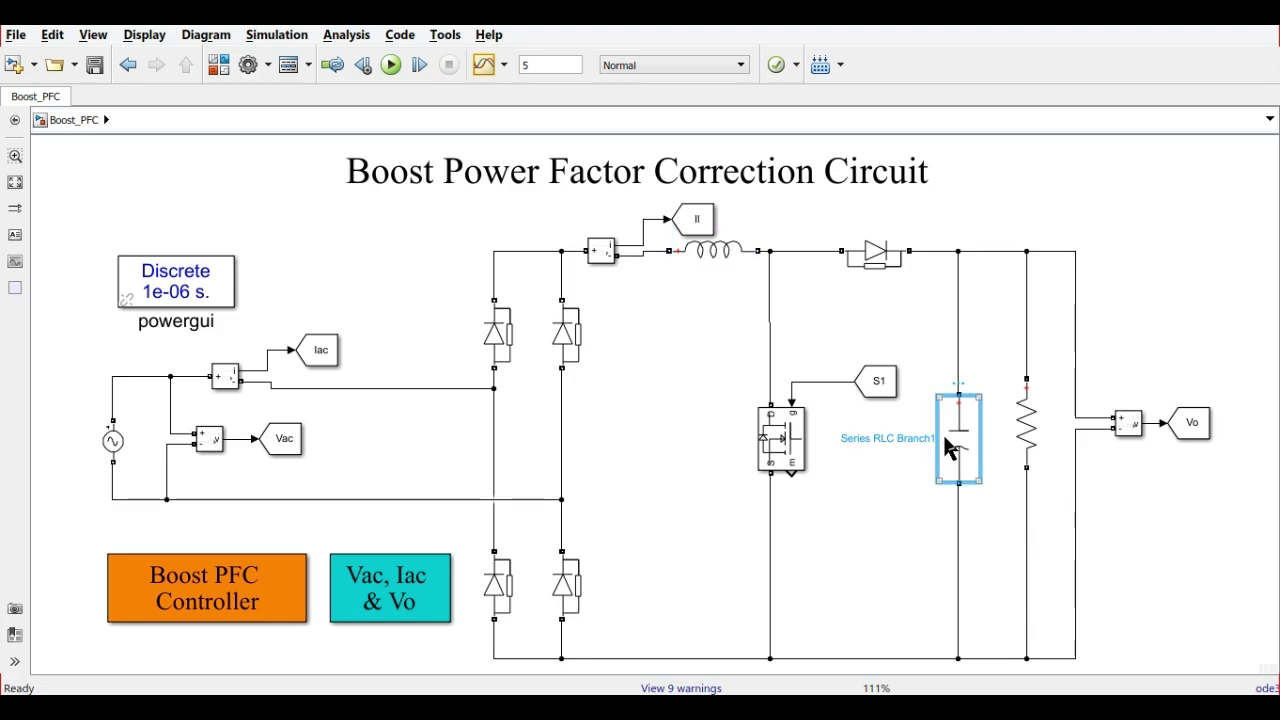
{"action": "left_click", "coordinate": [694, 349]}
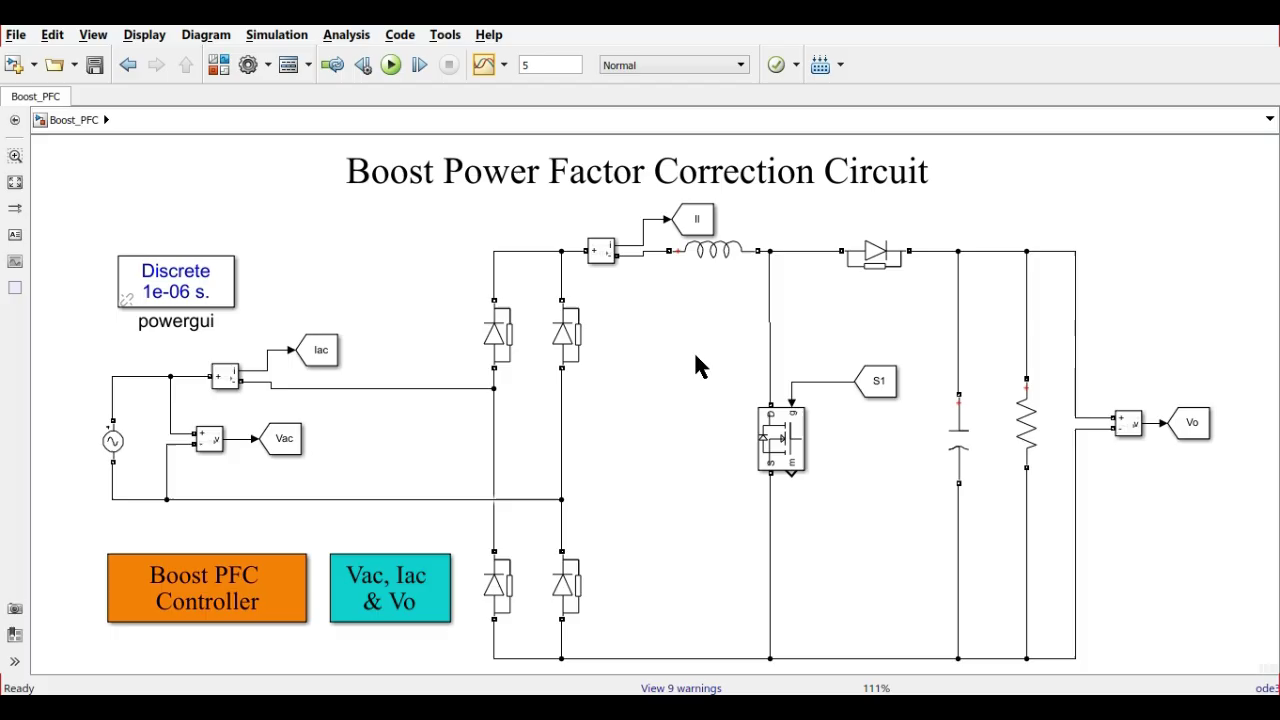
{"action": "left_click", "coordinate": [714, 258]}
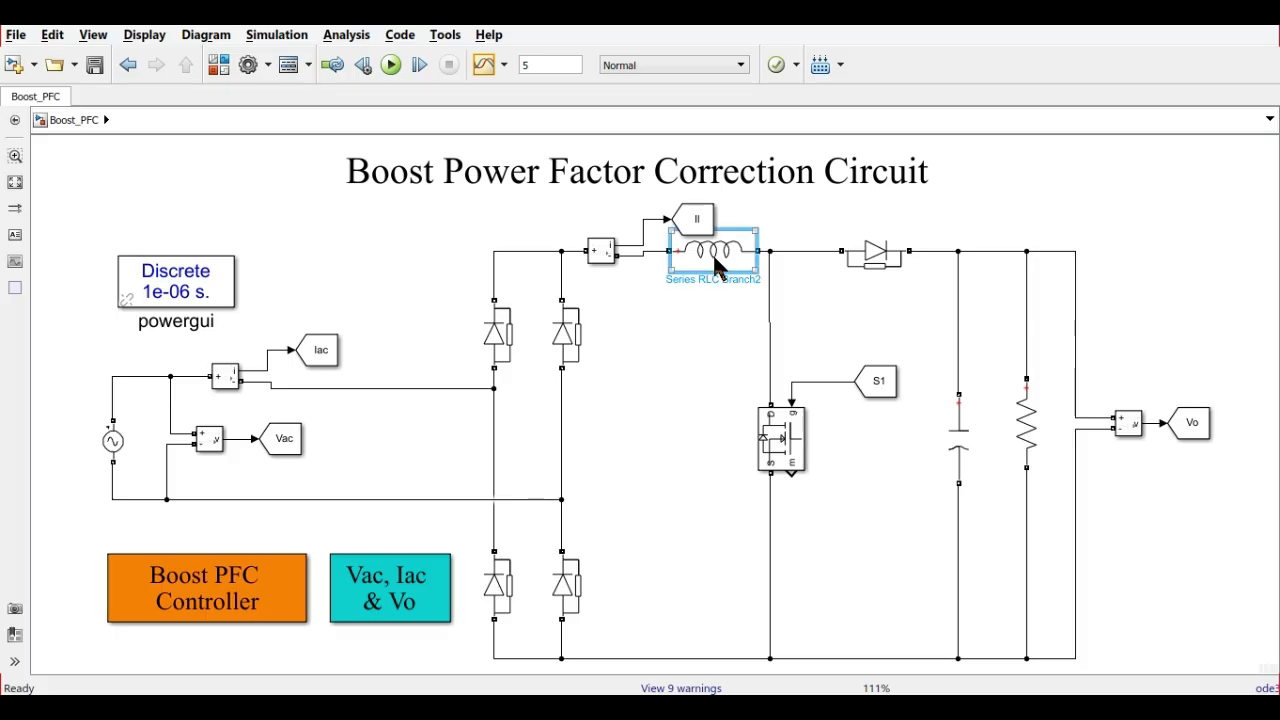
{"action": "left_click", "coordinate": [956, 455]}
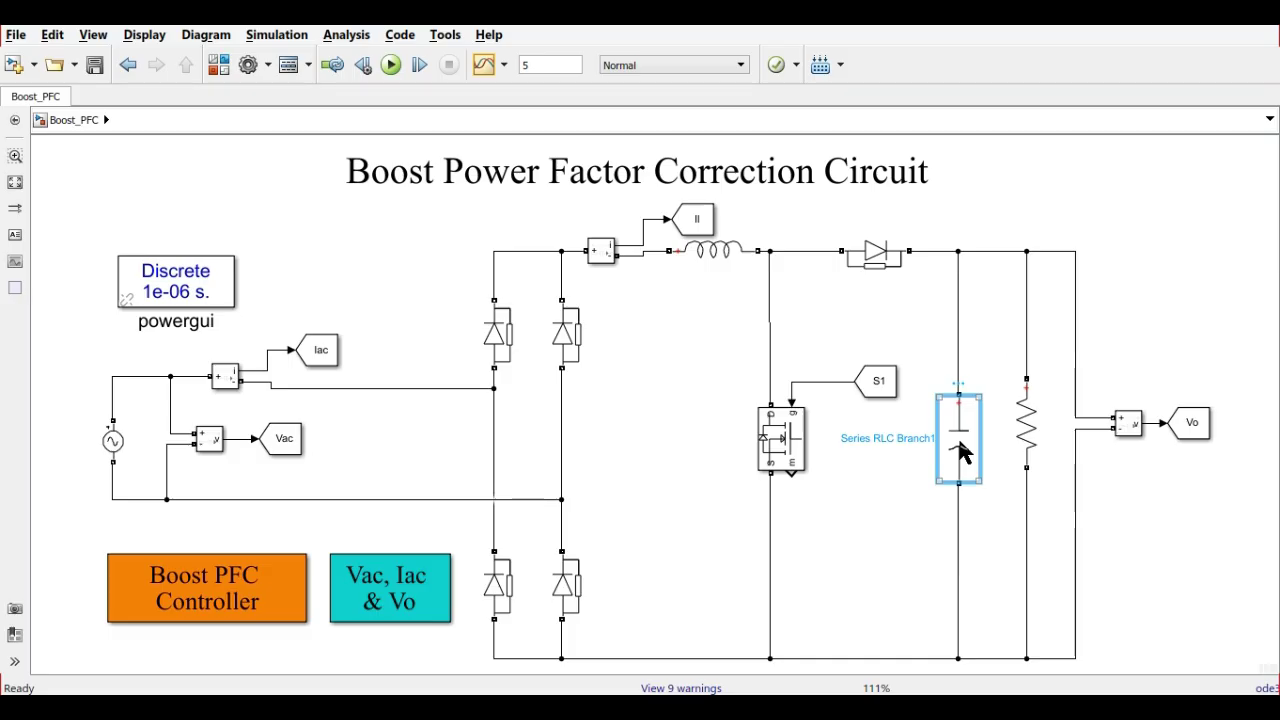
{"action": "left_click", "coordinate": [821, 550]}
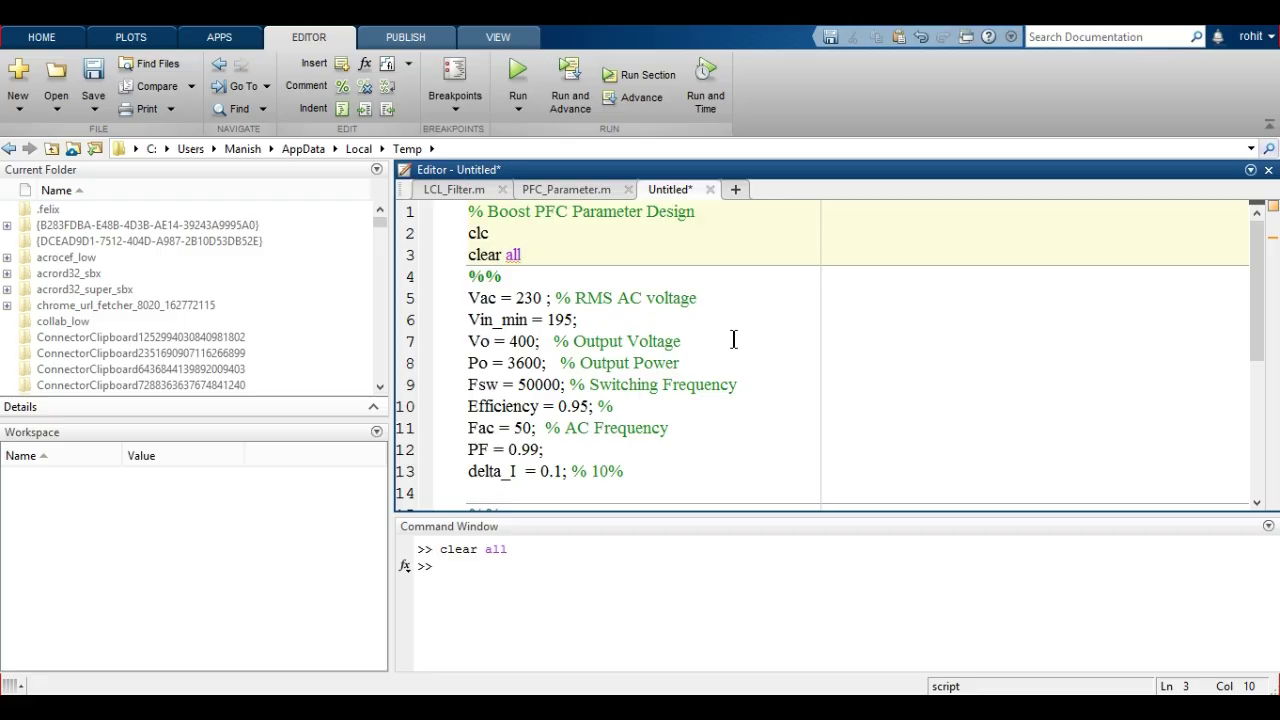
{"action": "double_click", "coordinate": [472, 297]}
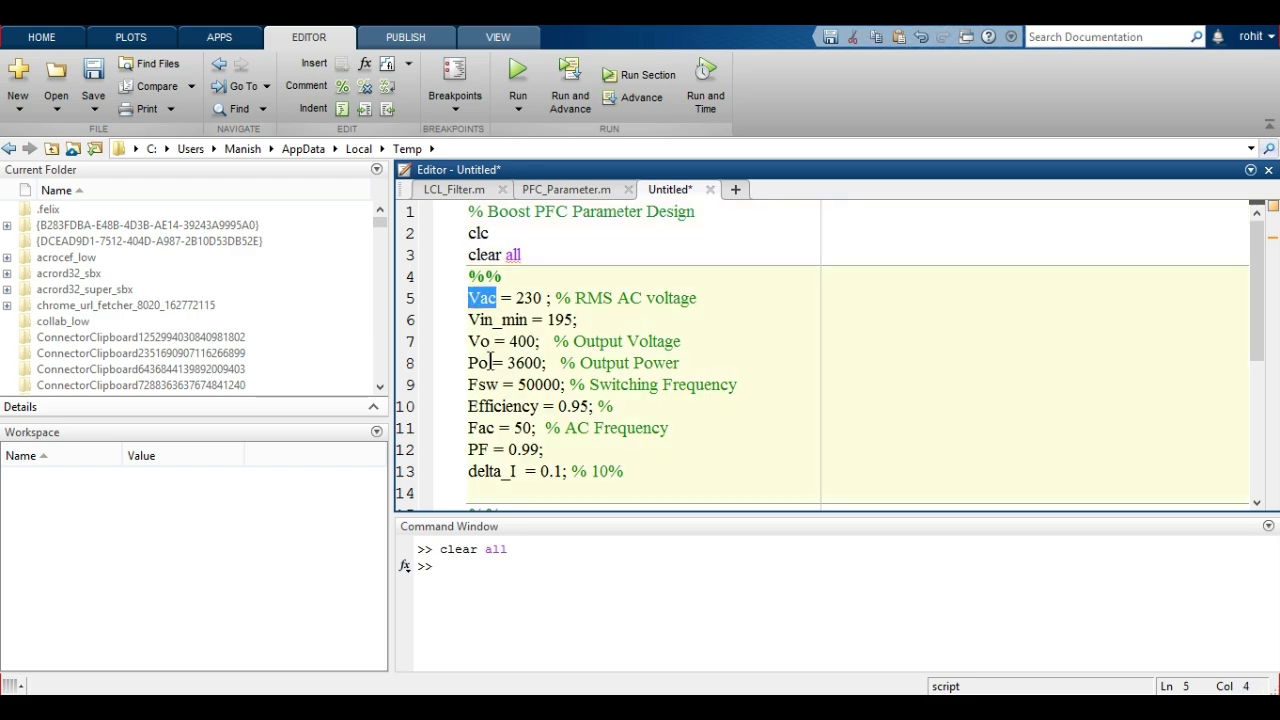
{"action": "left_click", "coordinate": [523, 297]}
{"action": "left_click", "coordinate": [483, 318]}
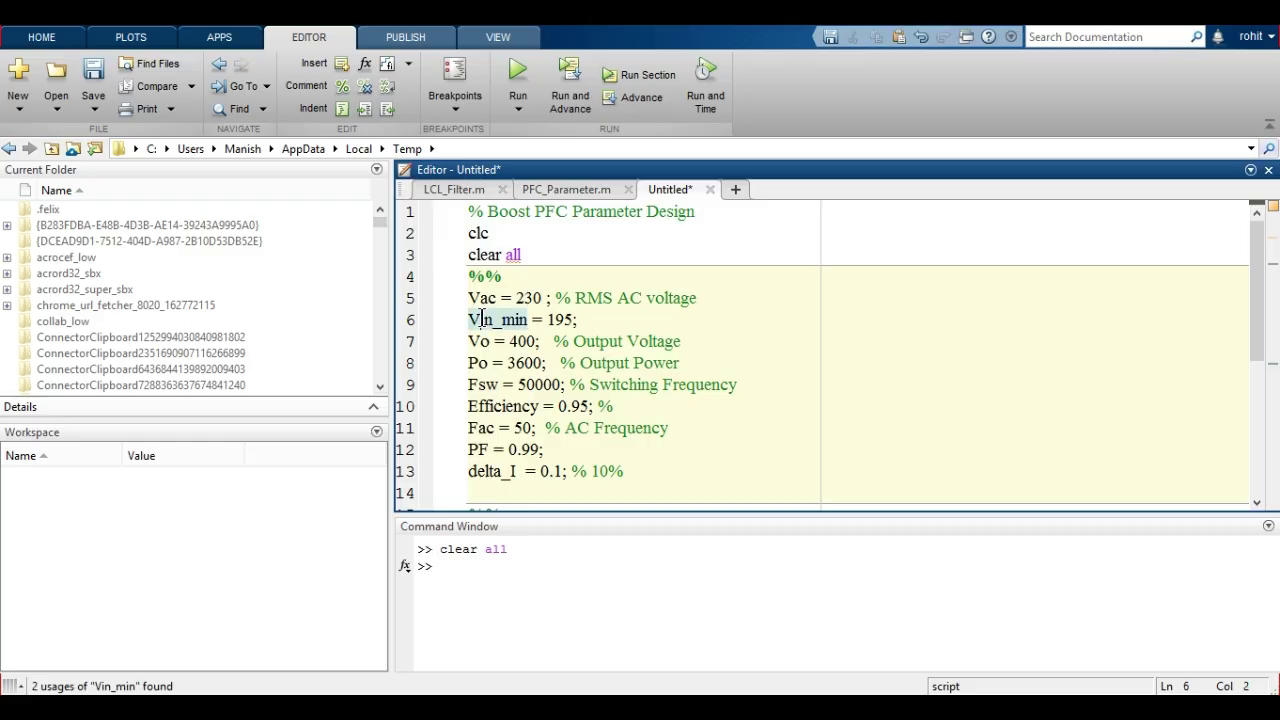
{"action": "left_click_drag", "start_coordinate": [574, 320], "coordinate": [548, 320]}
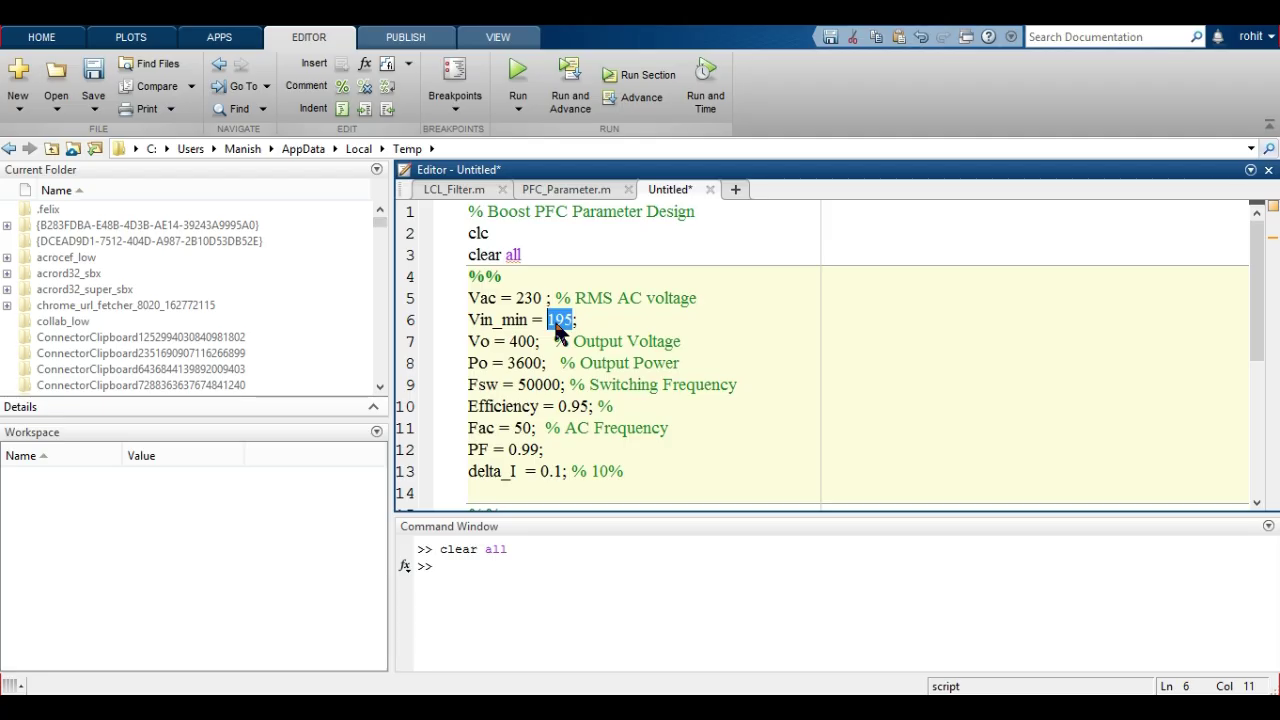
{"action": "double_click", "coordinate": [521, 341]}
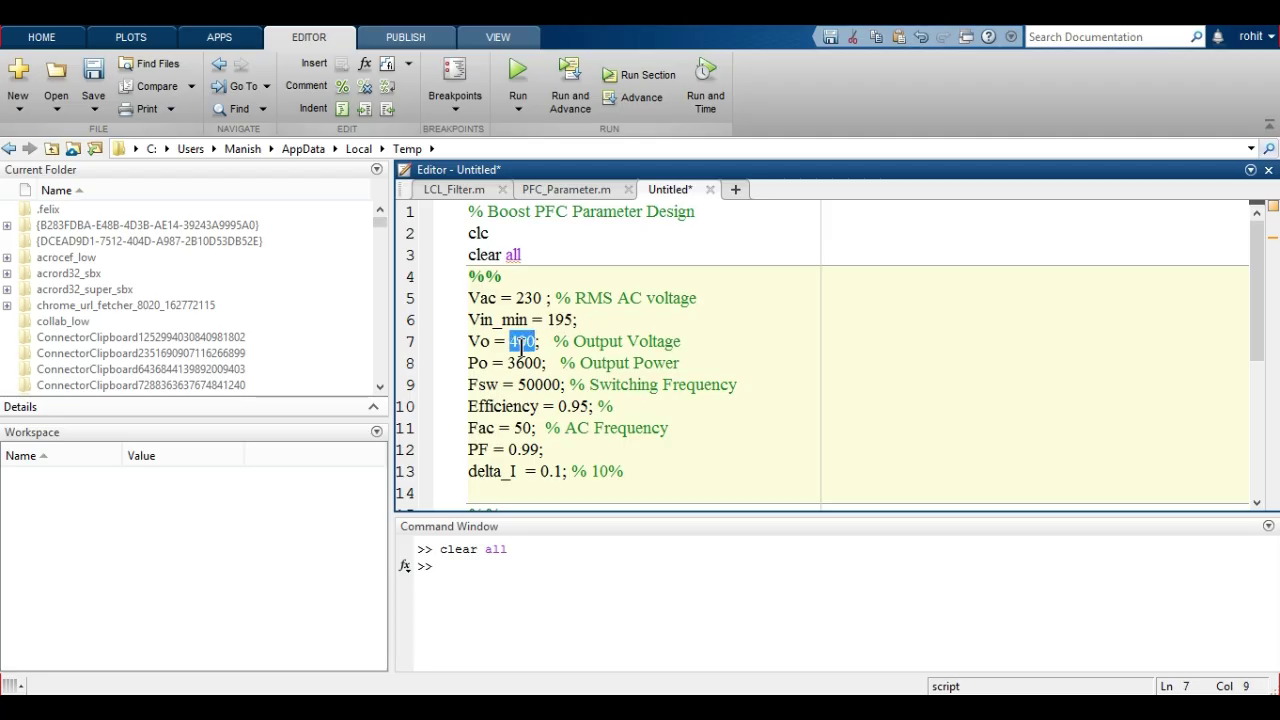
{"action": "double_click", "coordinate": [521, 364]}
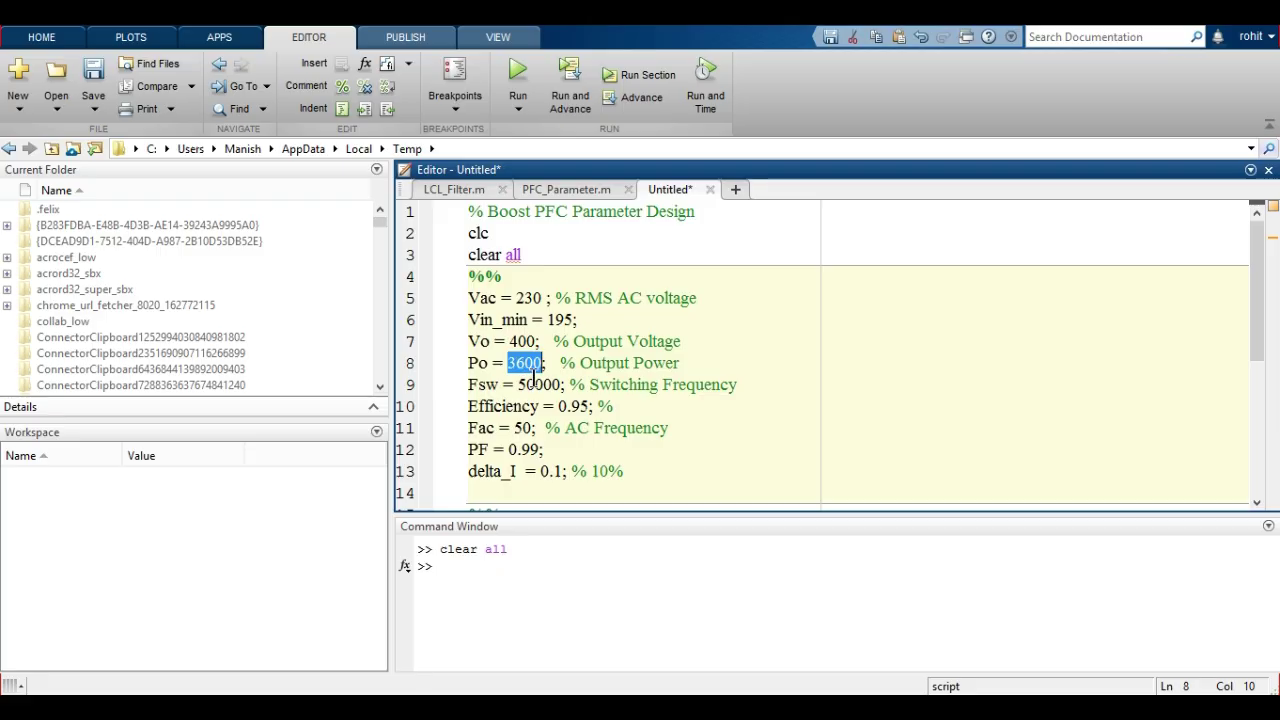
{"action": "left_click", "coordinate": [540, 386]}
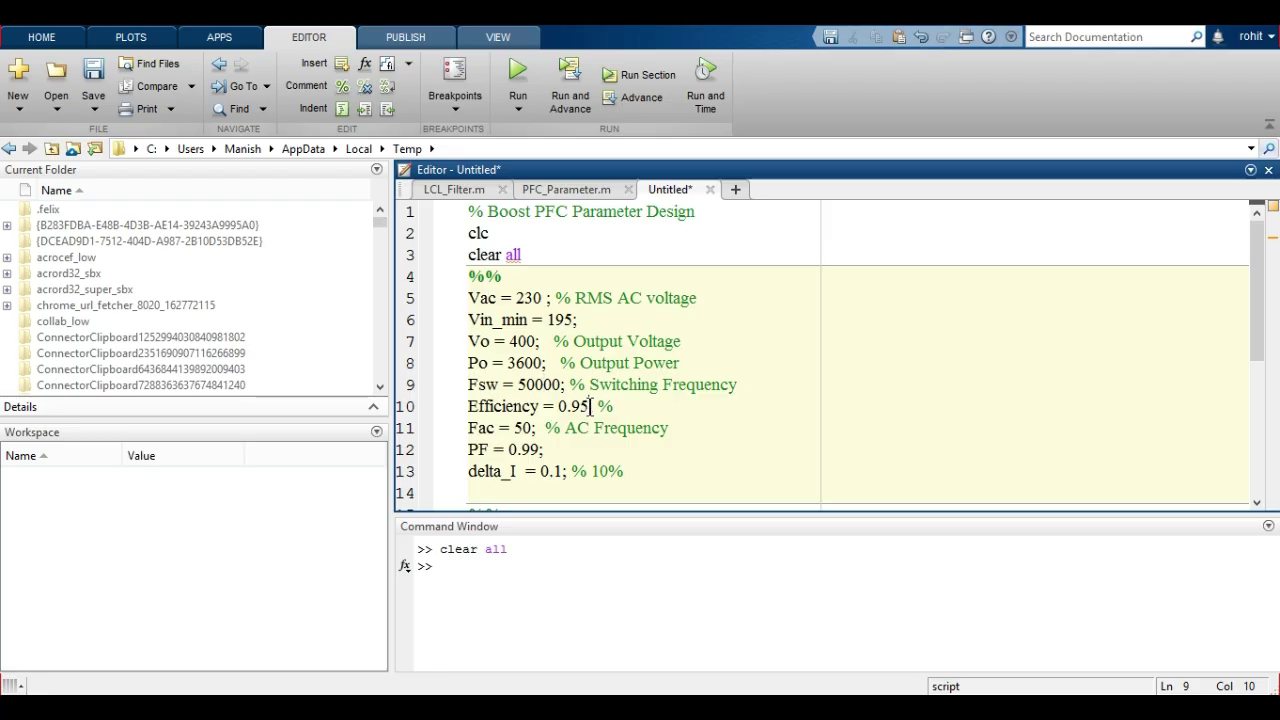
{"action": "left_click_drag", "start_coordinate": [589, 406], "coordinate": [515, 430]}
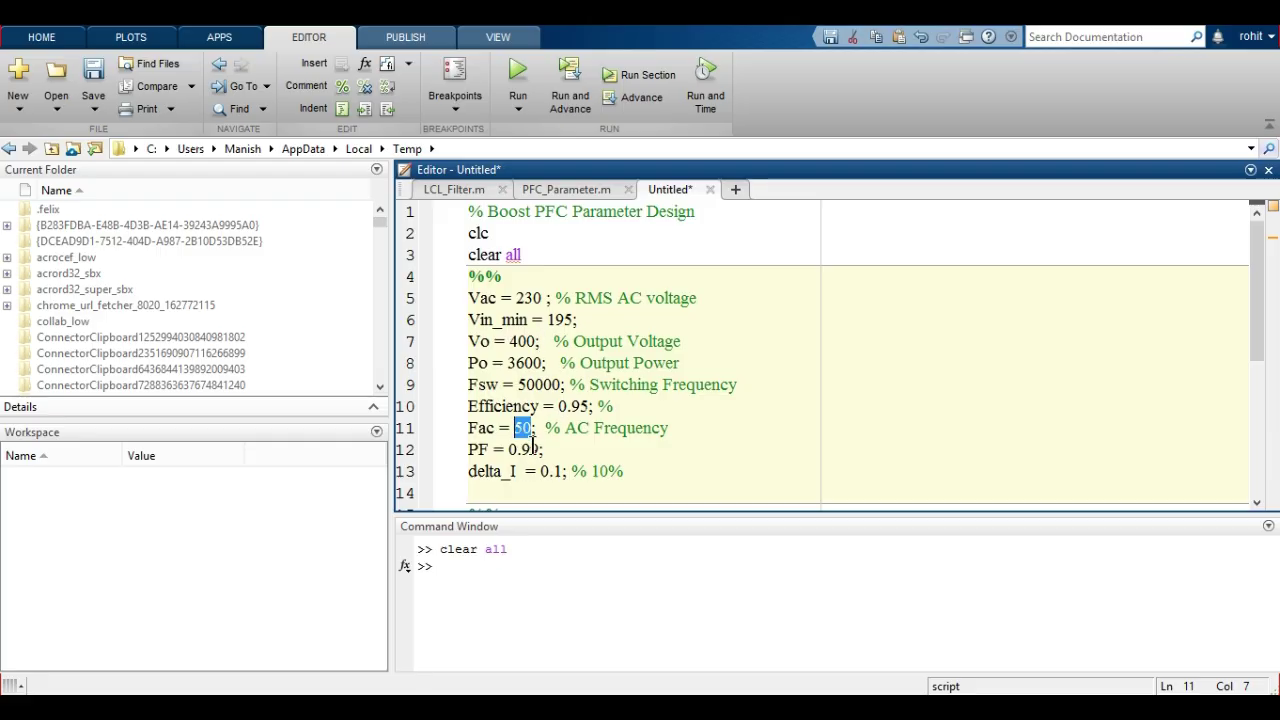
{"action": "double_click", "coordinate": [530, 450]}
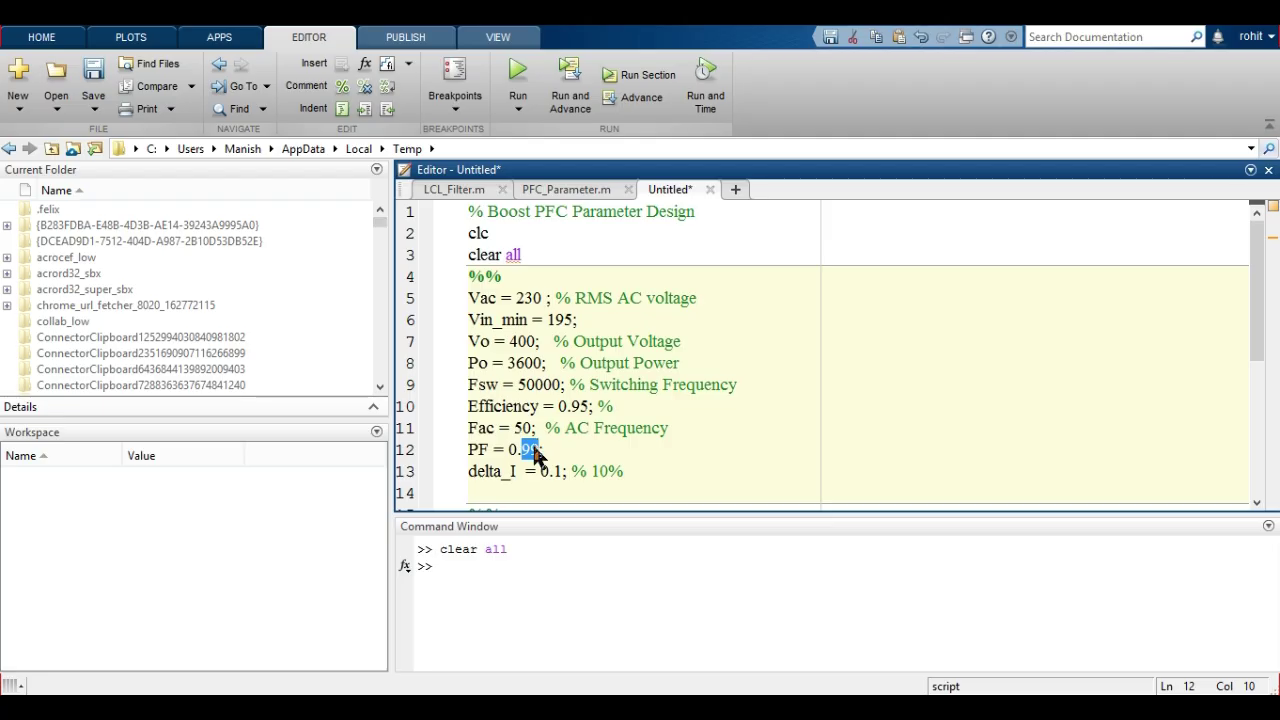
{"action": "left_click", "coordinate": [536, 452]}
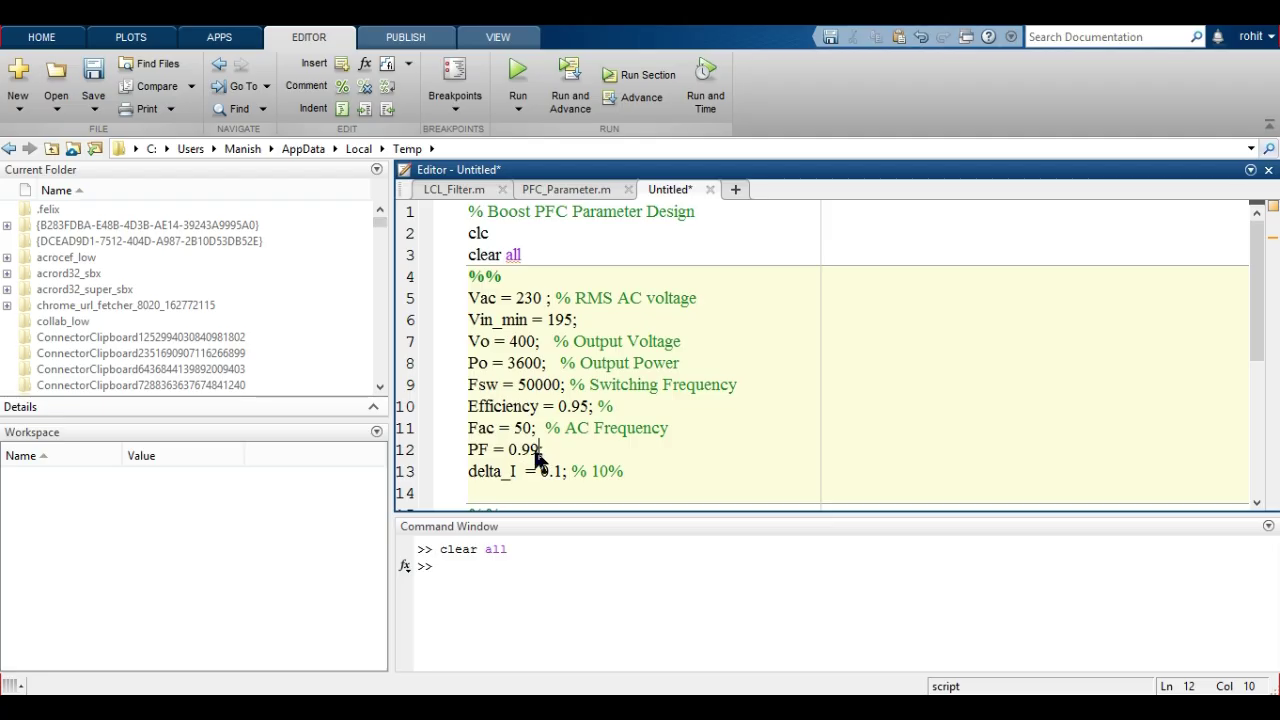
{"action": "double_click", "coordinate": [490, 473]}
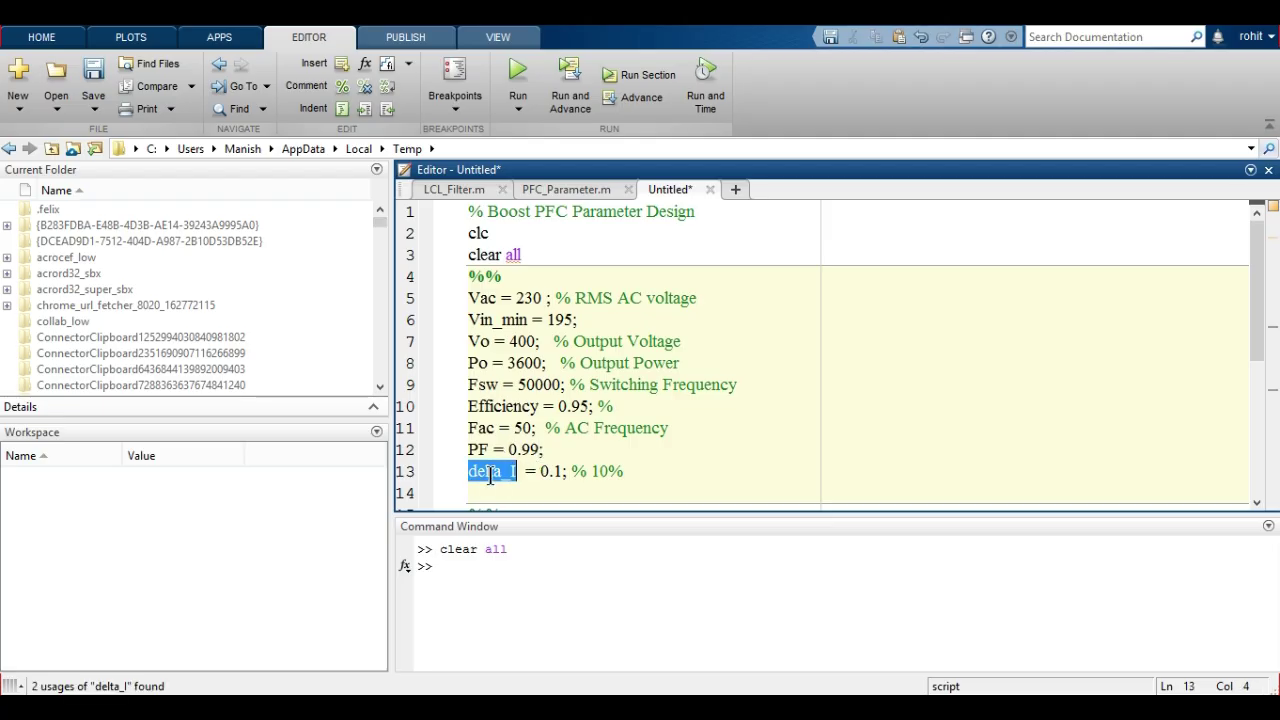
{"action": "double_click", "coordinate": [540, 471]}
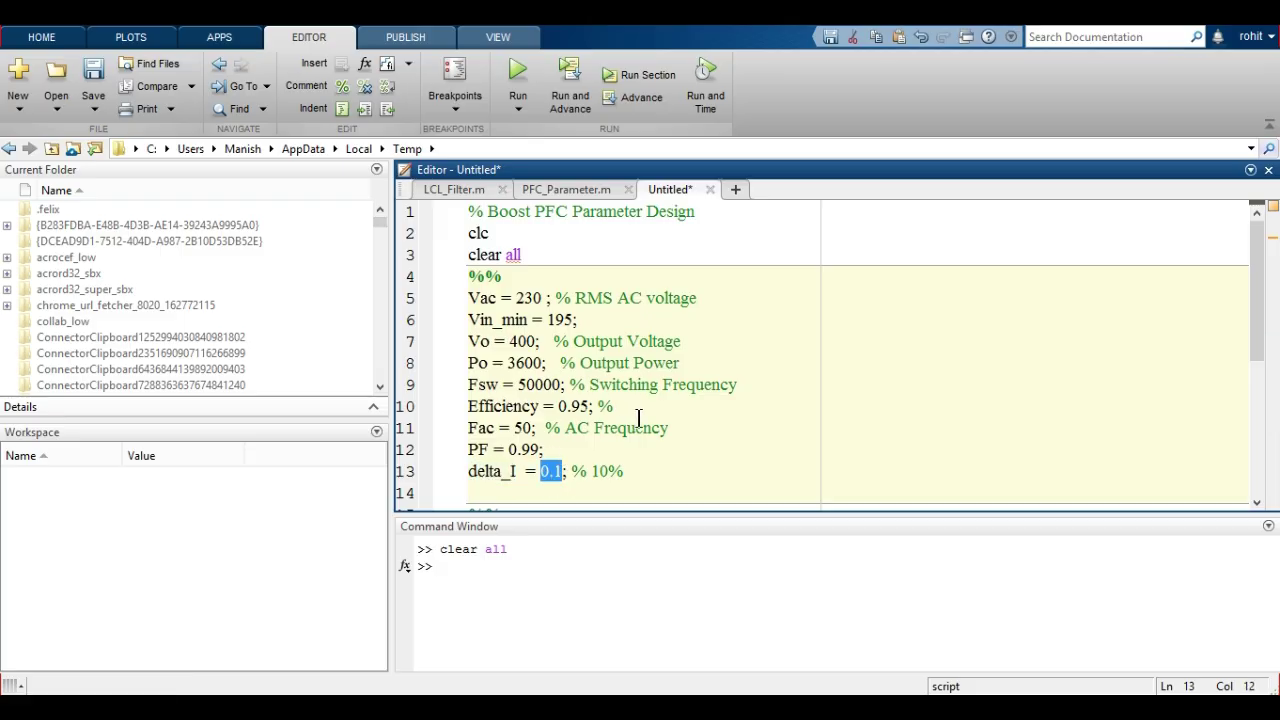
{"action": "scroll", "coordinate": [638, 417], "scroll_direction": "down", "scroll_amount": 5}
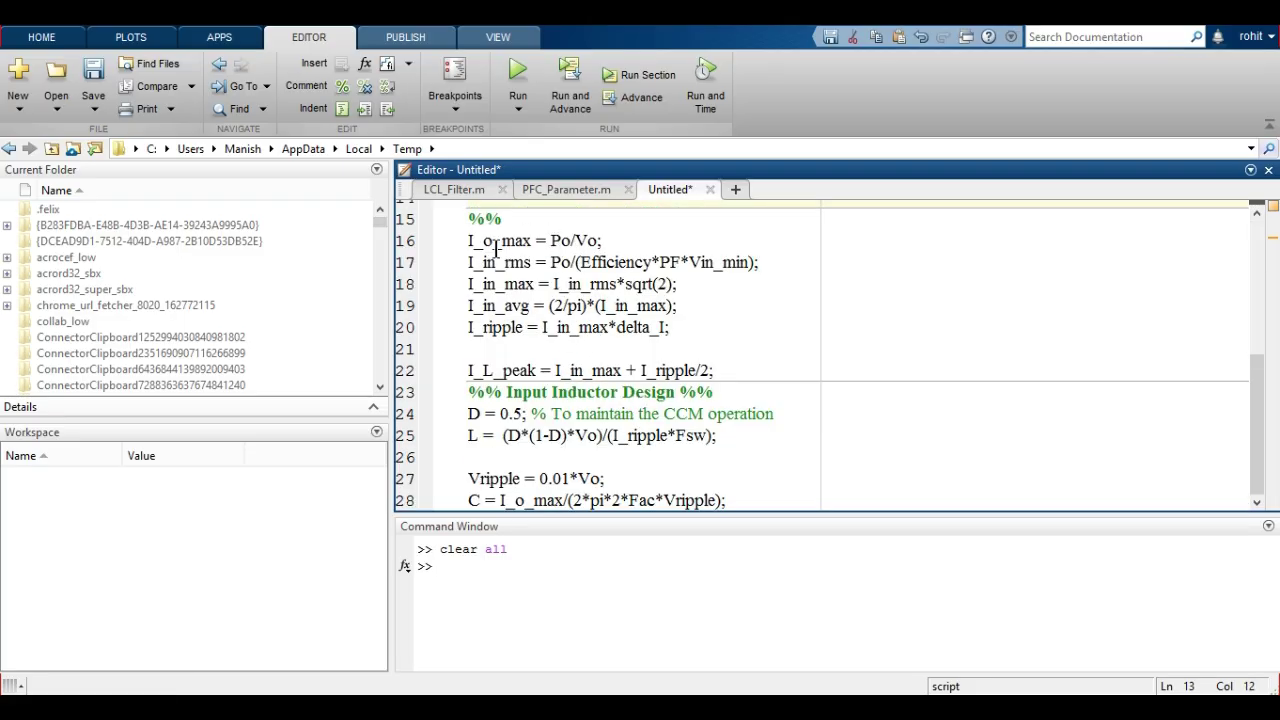
{"action": "double_click", "coordinate": [495, 241]}
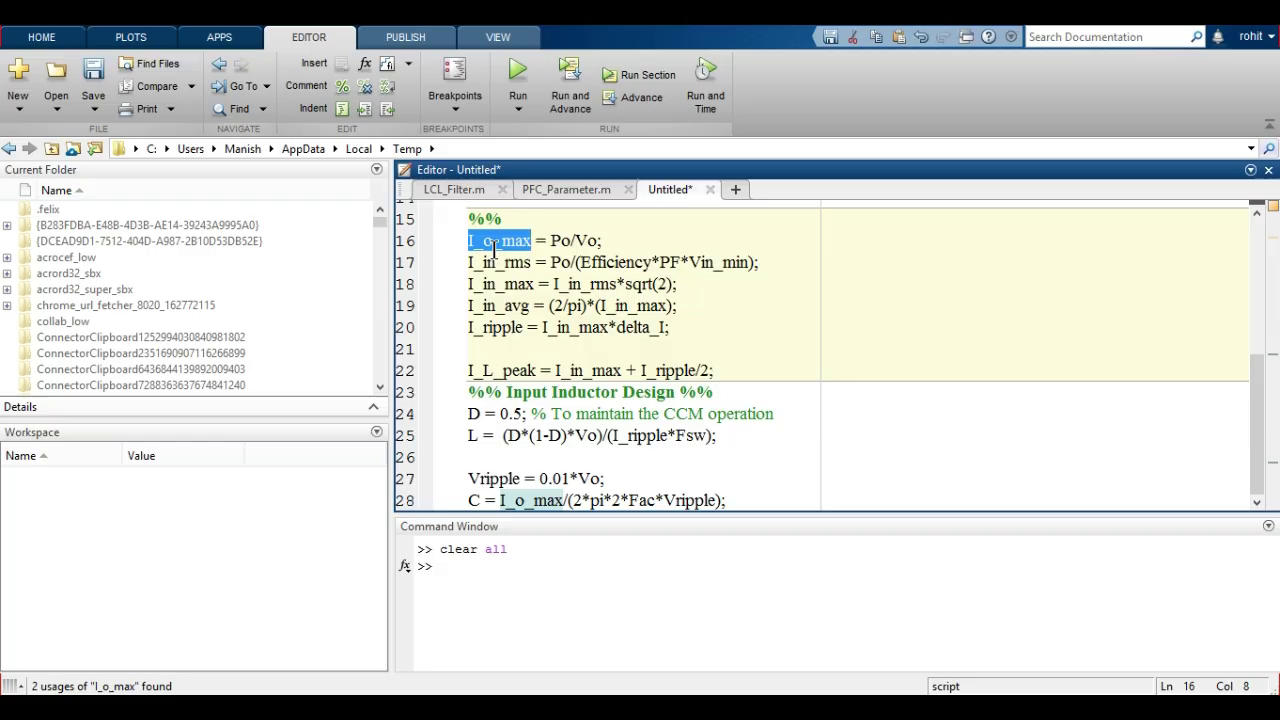
{"action": "left_click", "coordinate": [562, 241]}
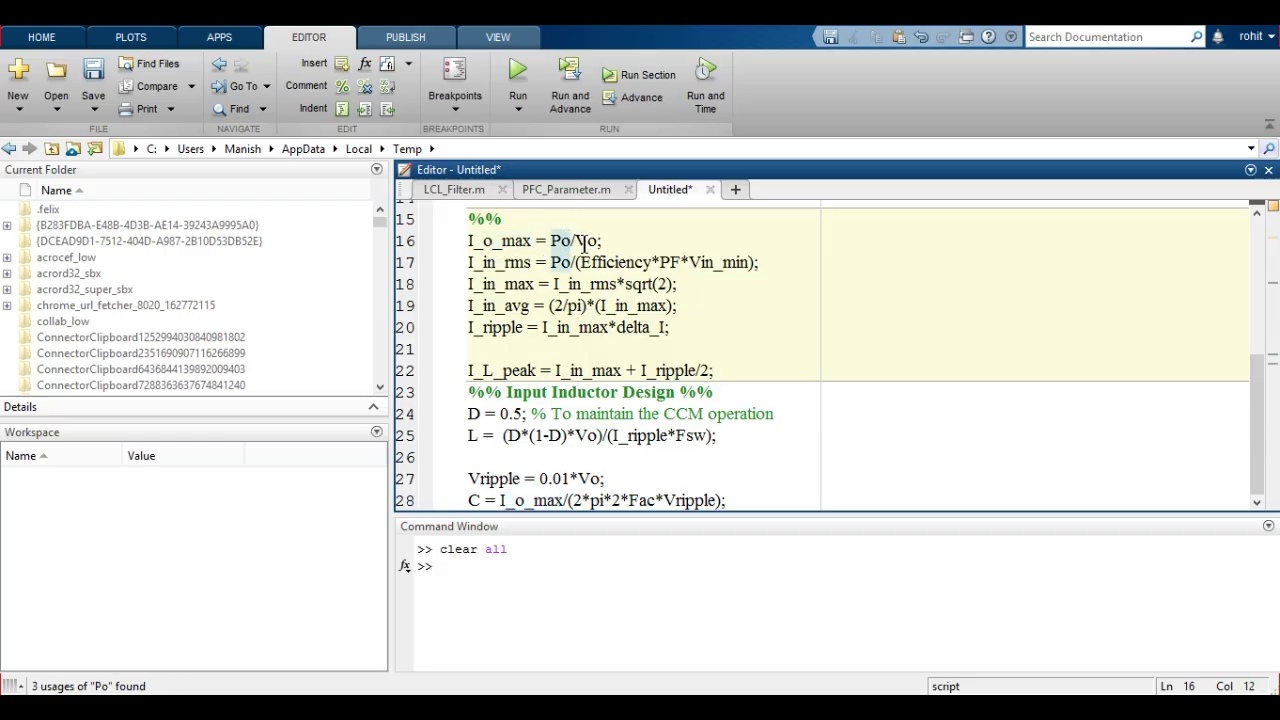
{"action": "left_click", "coordinate": [586, 241]}
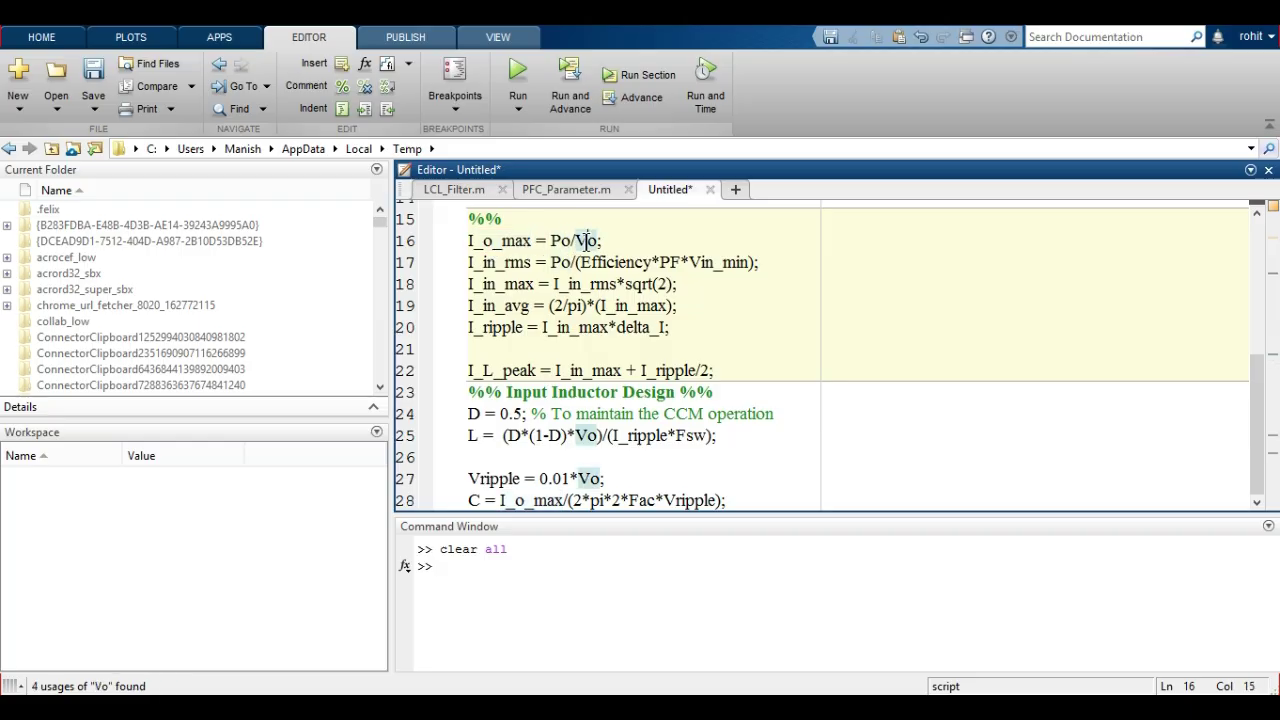
{"action": "left_click", "coordinate": [500, 241]}
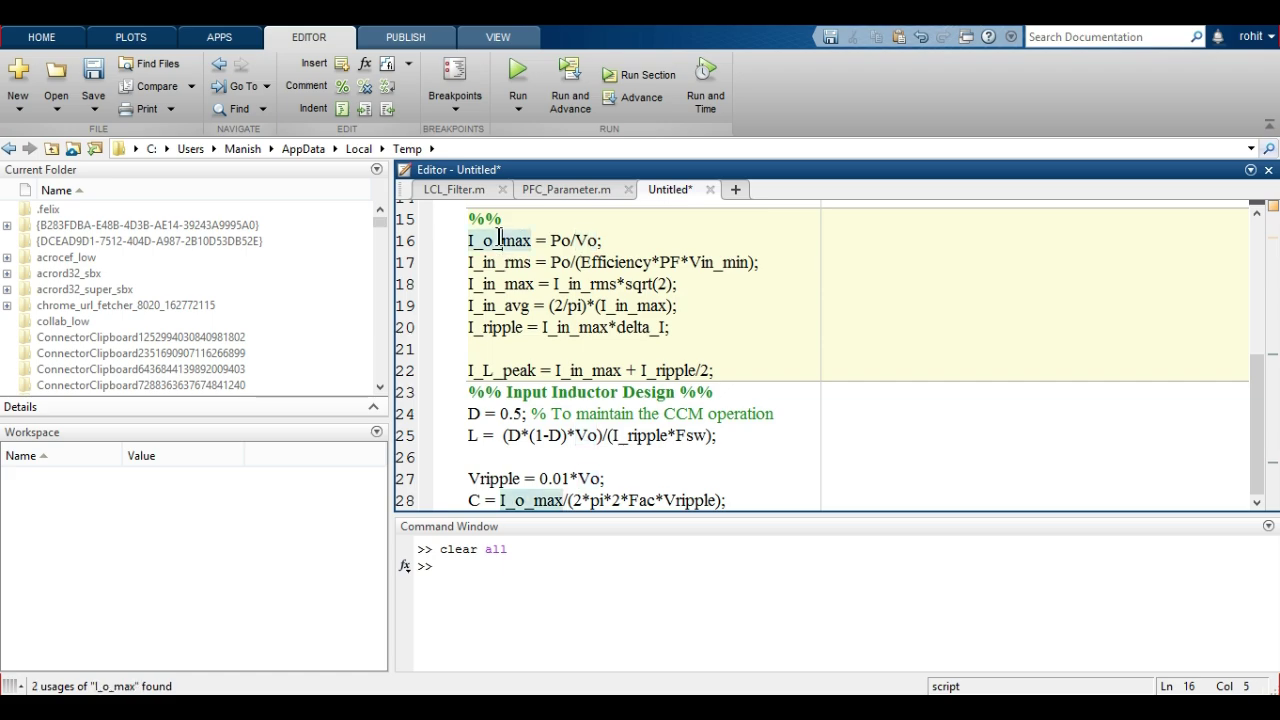
{"action": "left_click", "coordinate": [561, 262]}
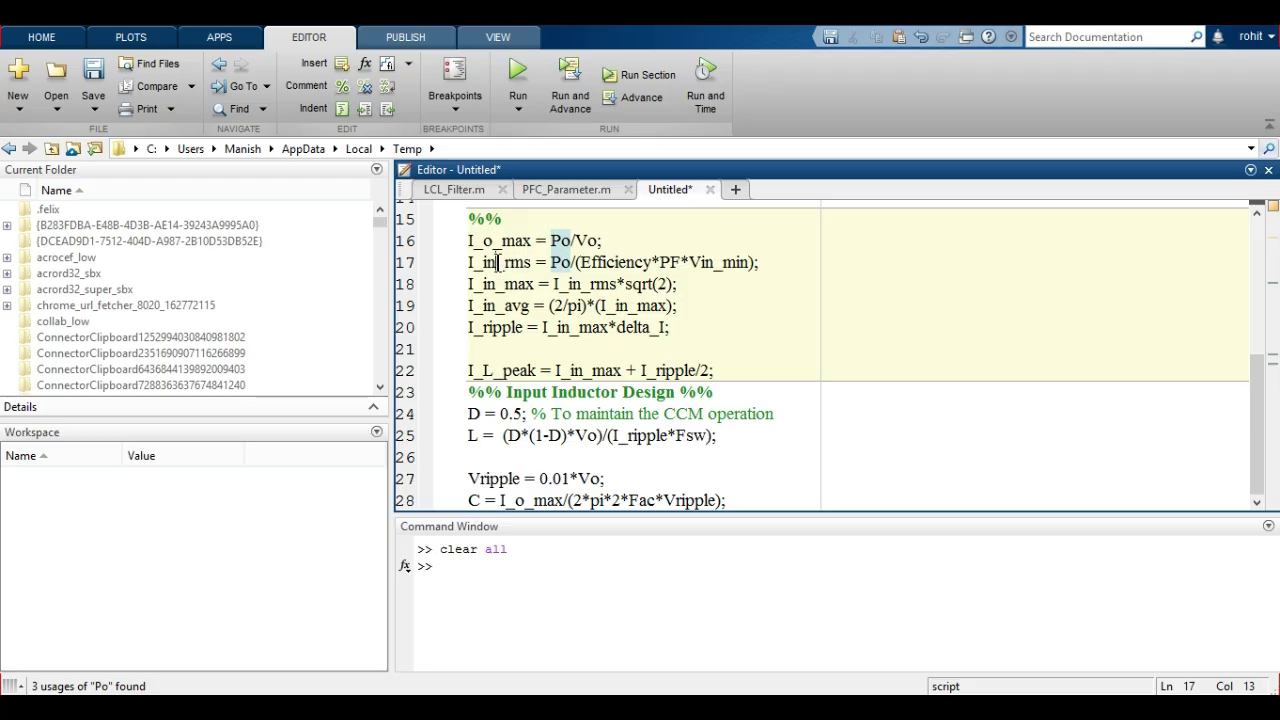
{"action": "double_click", "coordinate": [498, 262]}
{"action": "left_click", "coordinate": [773, 258]}
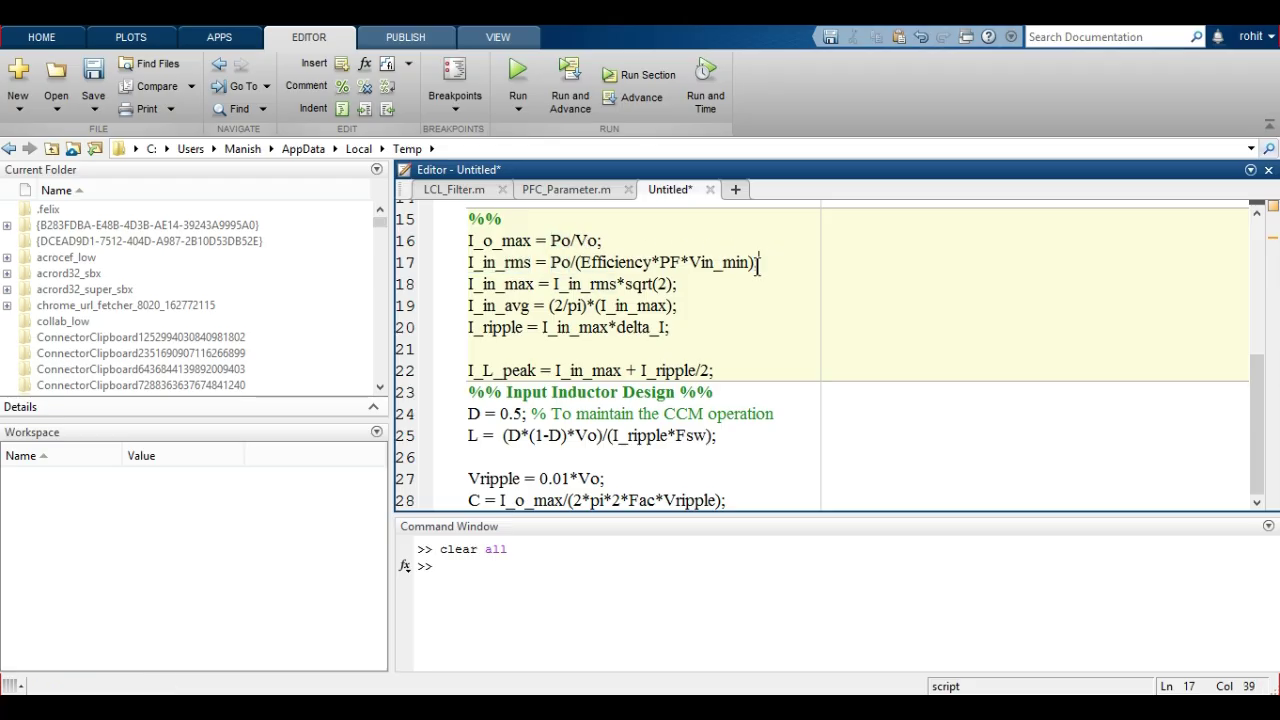
{"action": "double_click", "coordinate": [512, 262]}
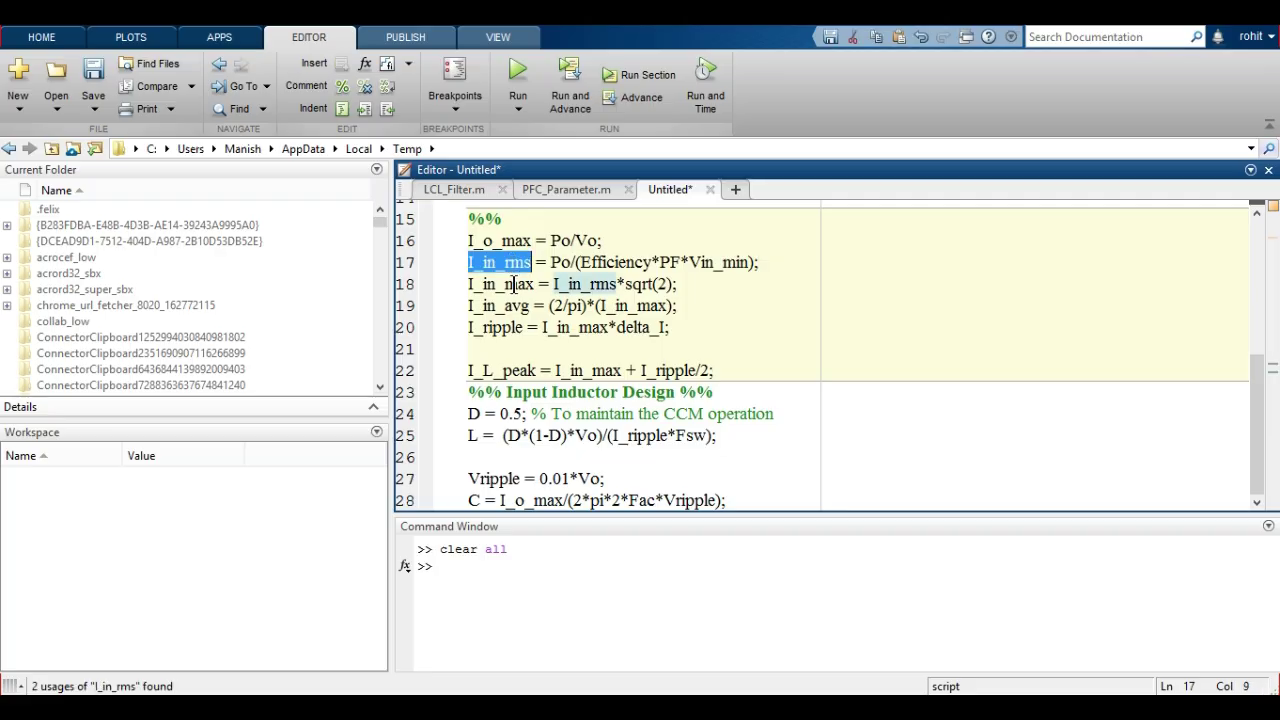
{"action": "left_click", "coordinate": [516, 284]}
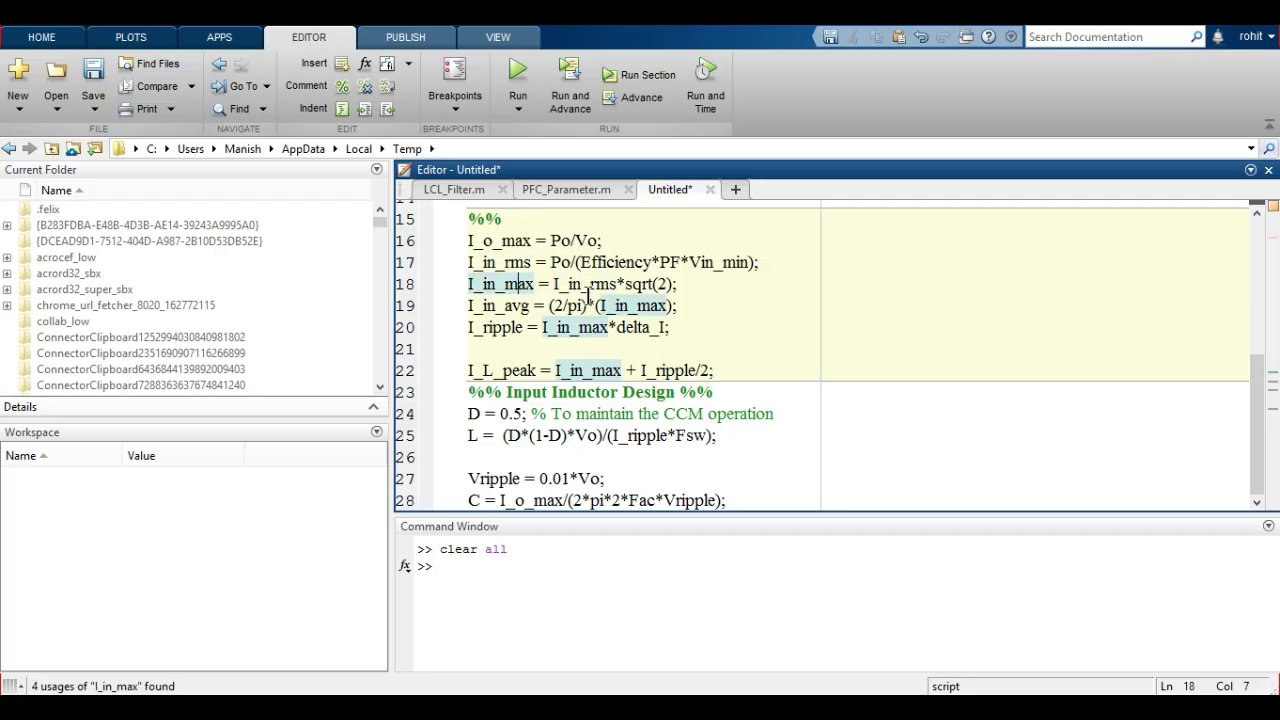
{"action": "double_click", "coordinate": [508, 305]}
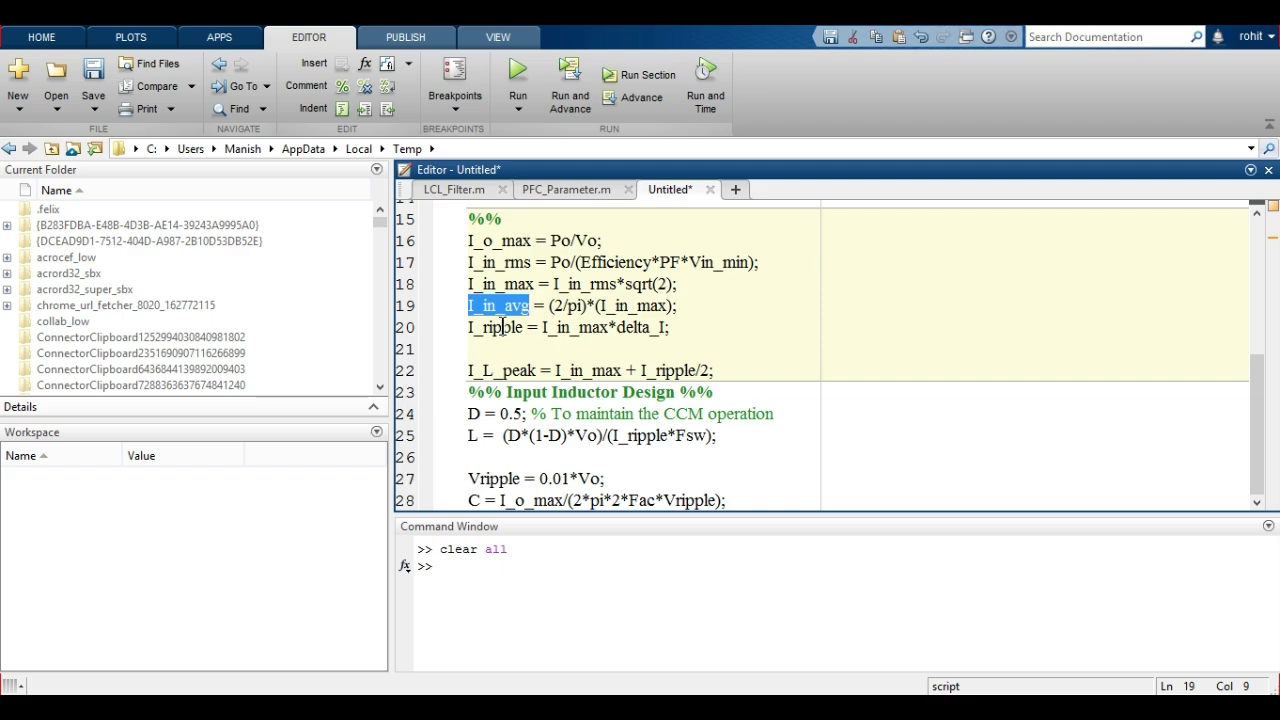
{"action": "left_click", "coordinate": [580, 327]}
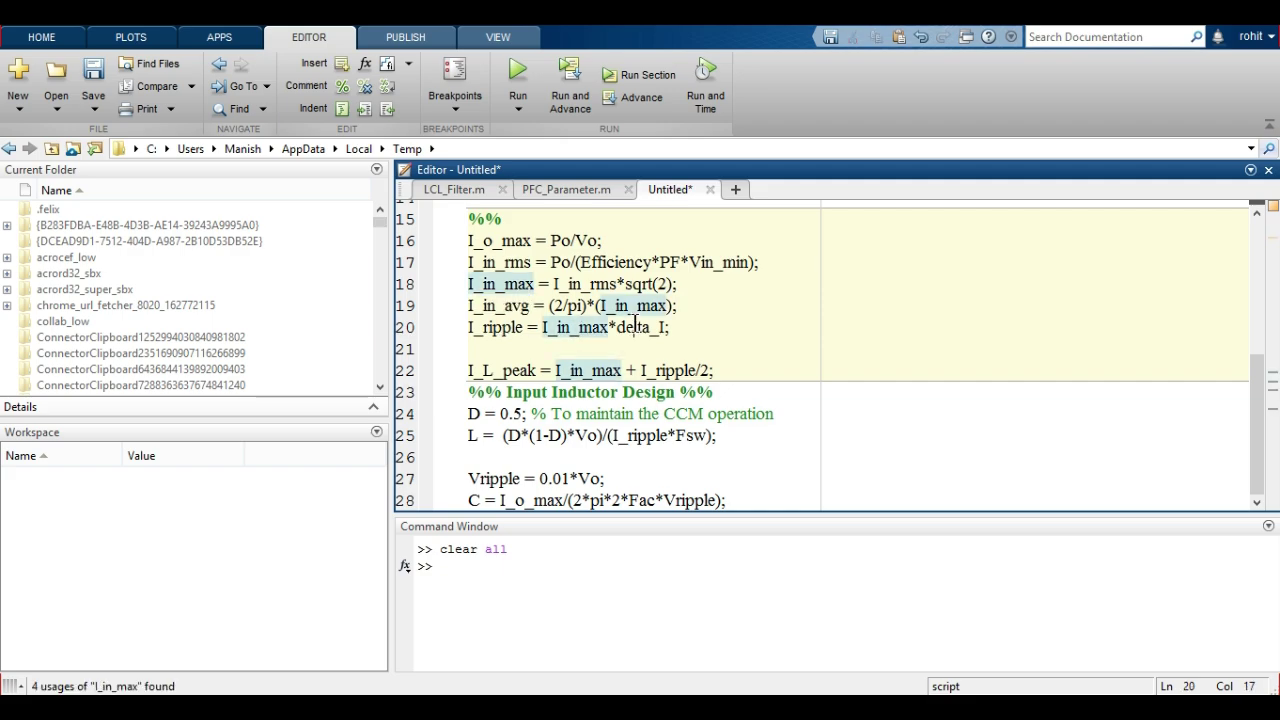
{"action": "double_click", "coordinate": [634, 326]}
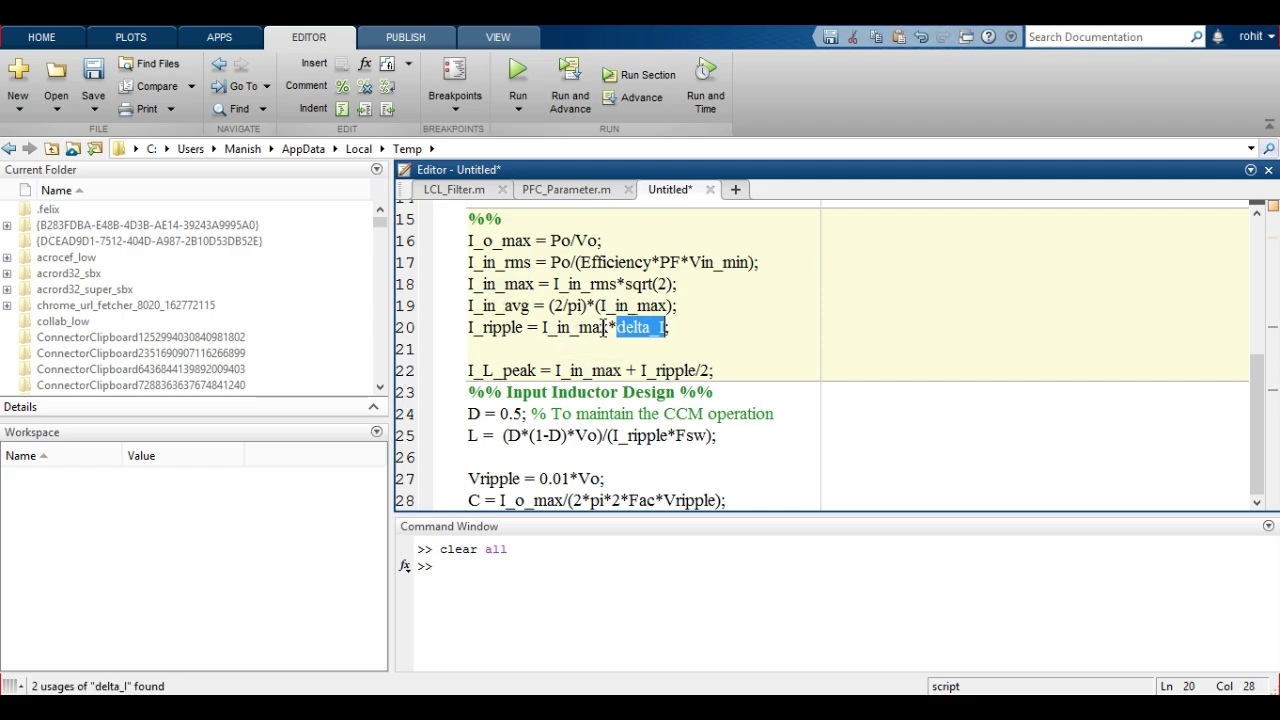
{"action": "double_click", "coordinate": [577, 327]}
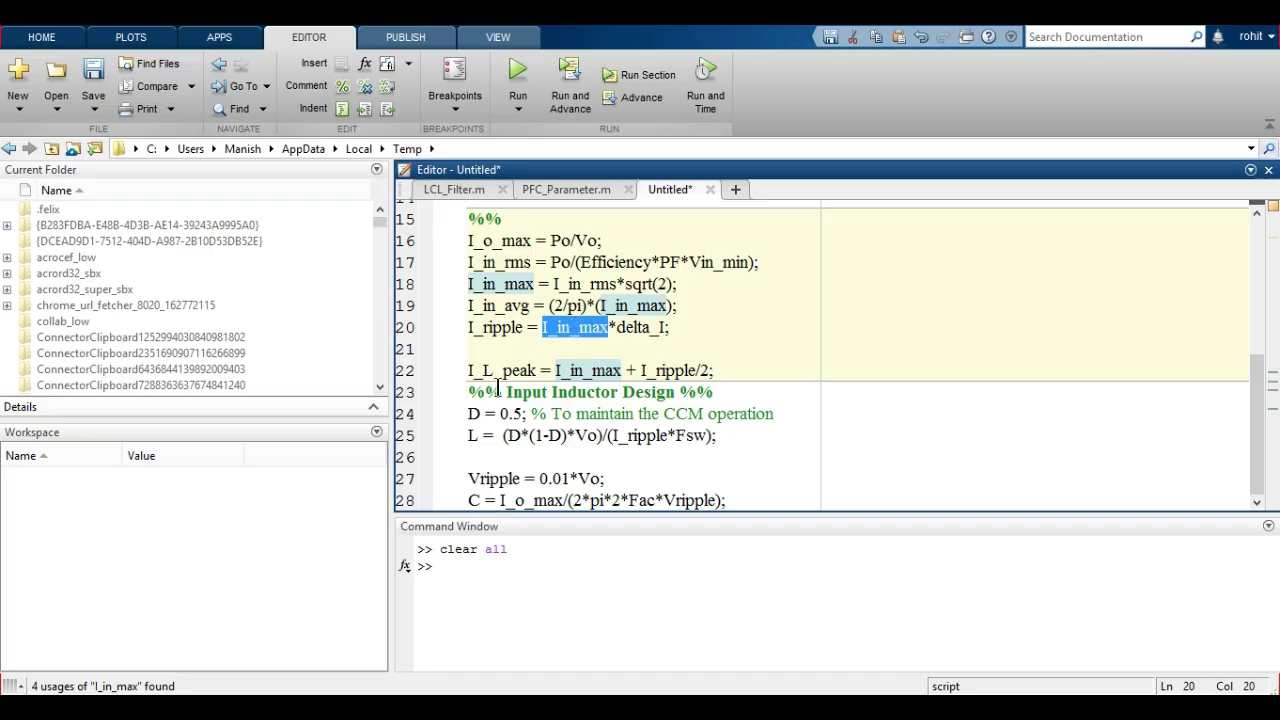
{"action": "double_click", "coordinate": [503, 372]}
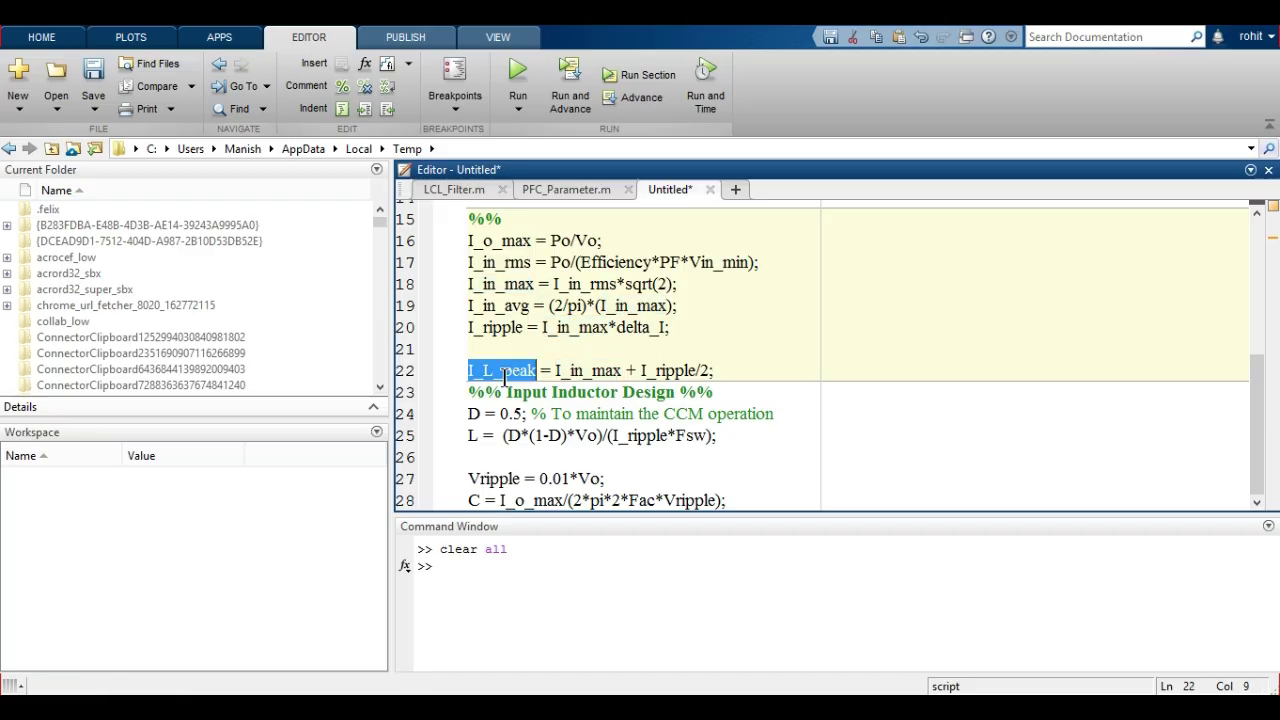
{"action": "double_click", "coordinate": [570, 372]}
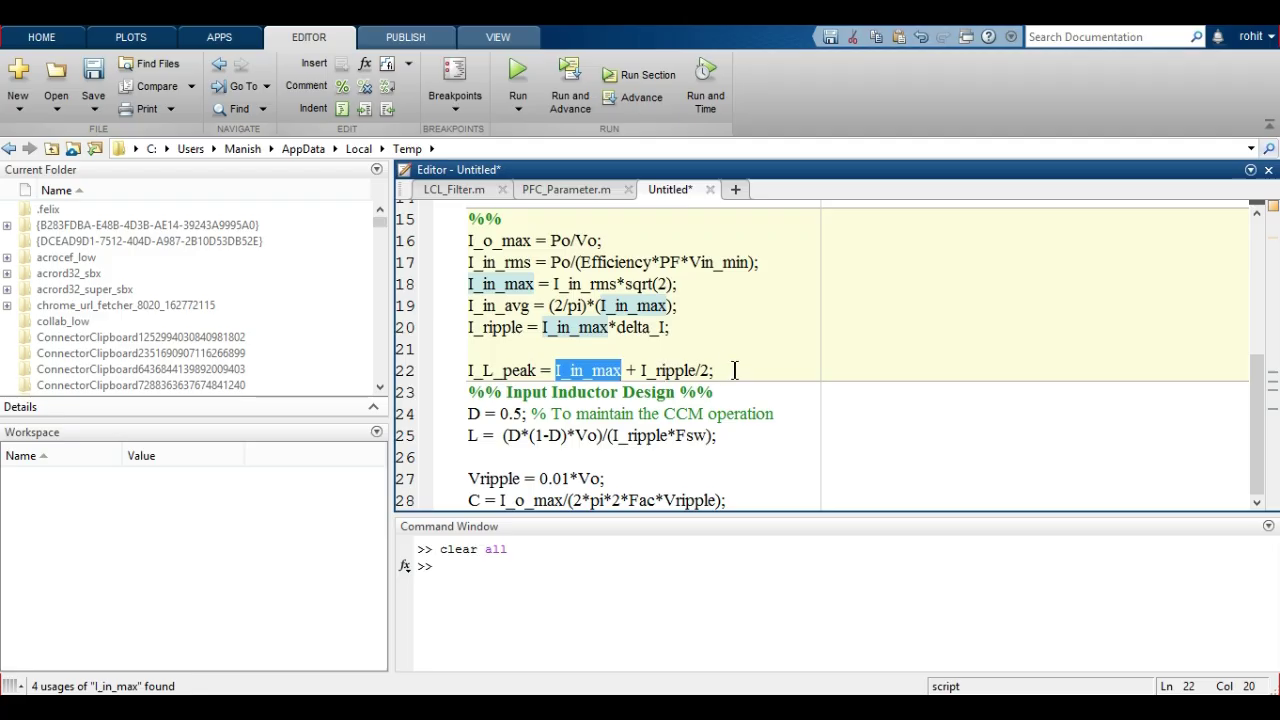
{"action": "left_click_drag", "start_coordinate": [735, 370], "coordinate": [451, 370]}
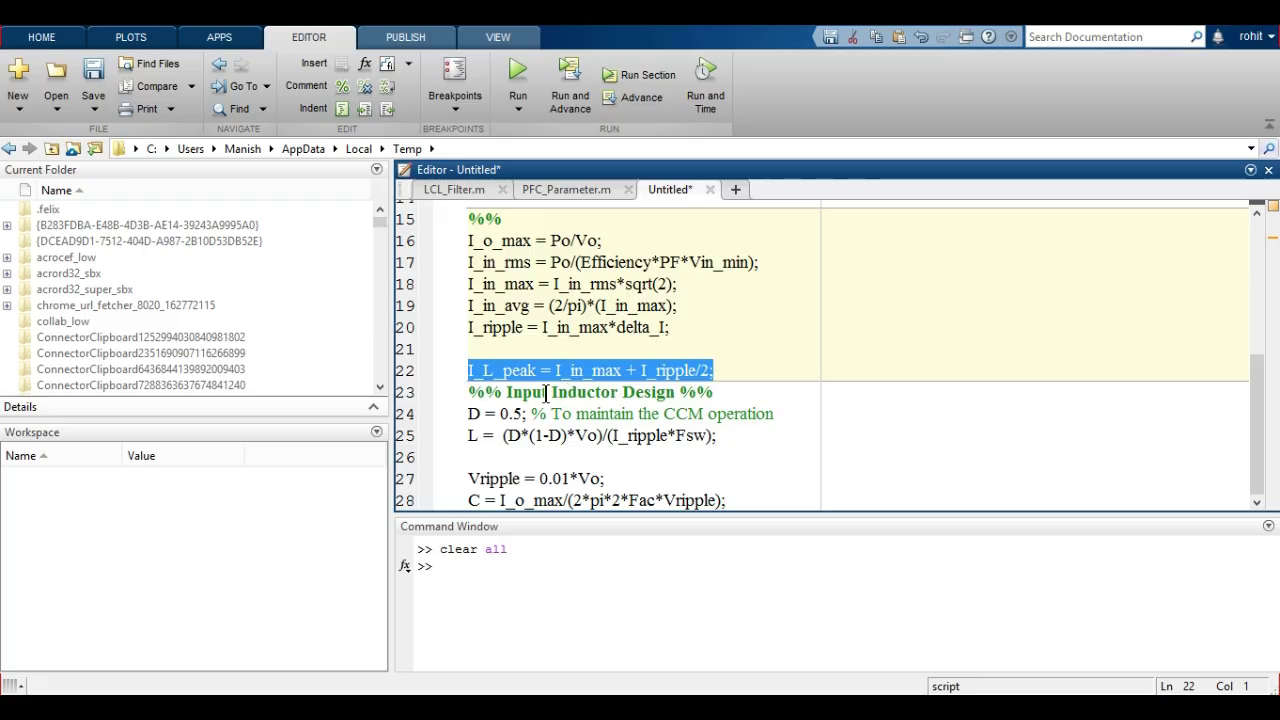
{"action": "double_click", "coordinate": [474, 413]}
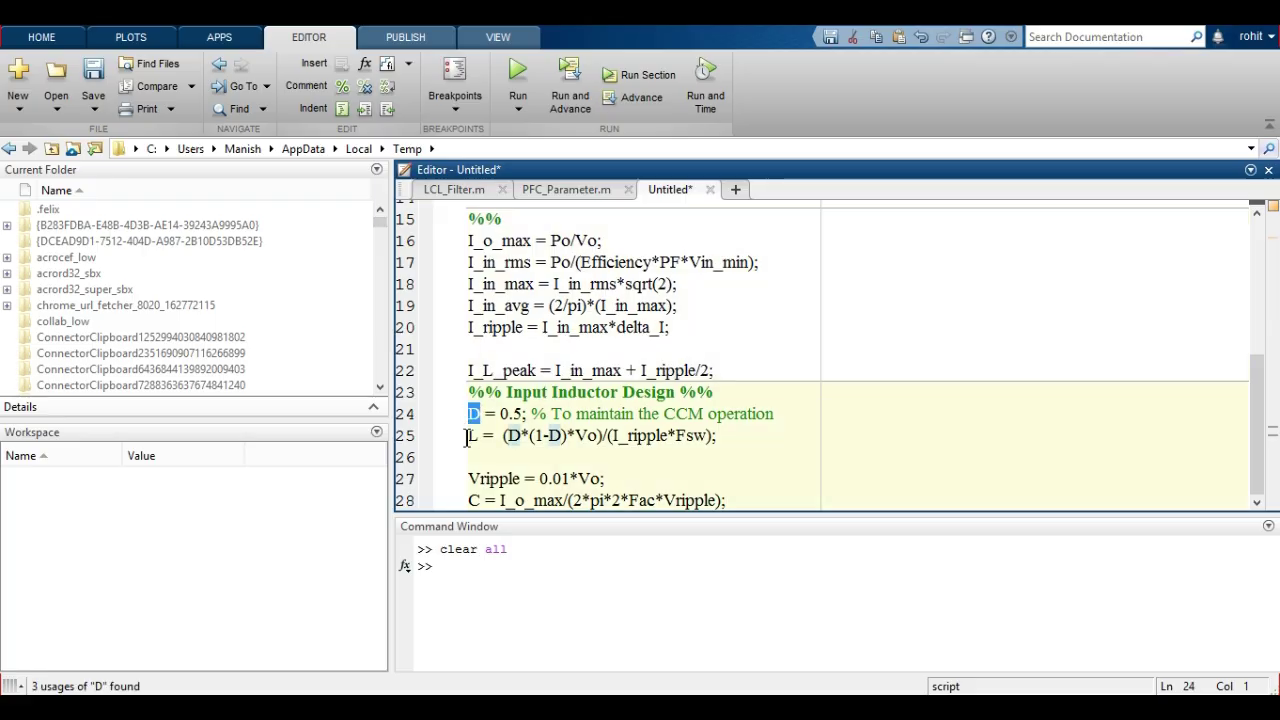
{"action": "left_click_drag", "start_coordinate": [467, 436], "coordinate": [725, 440]}
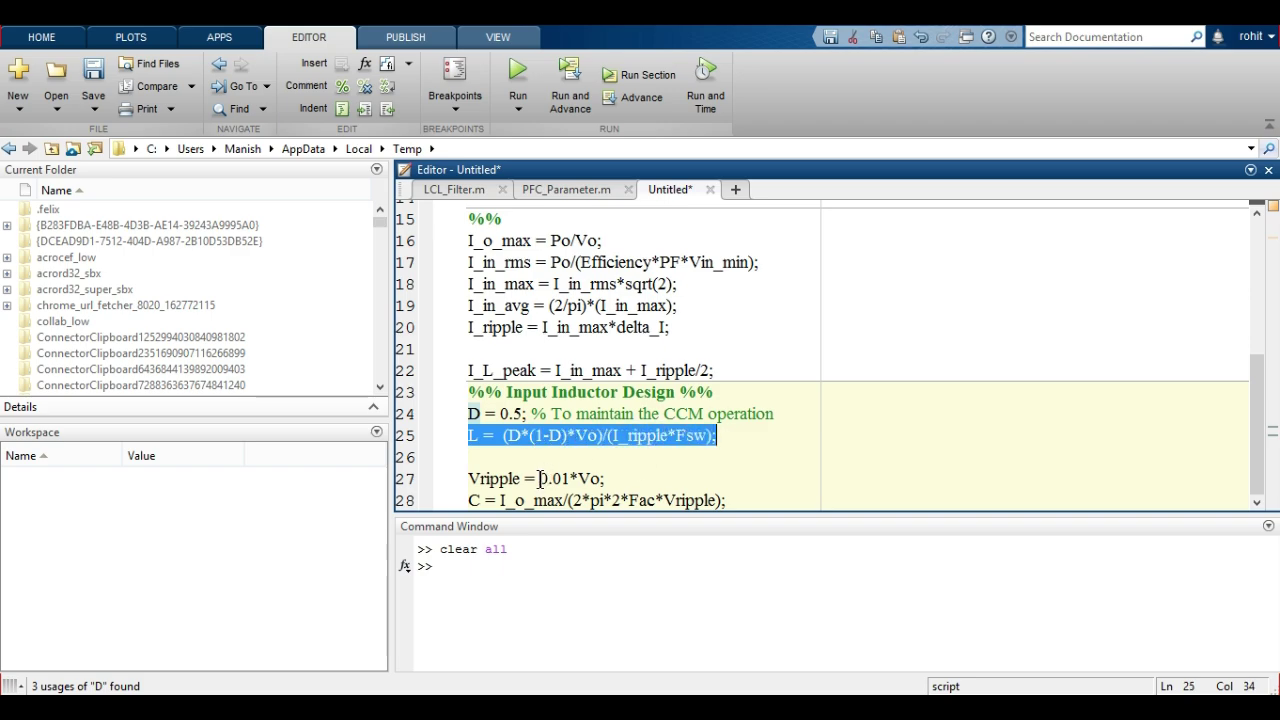
{"action": "double_click", "coordinate": [490, 479]}
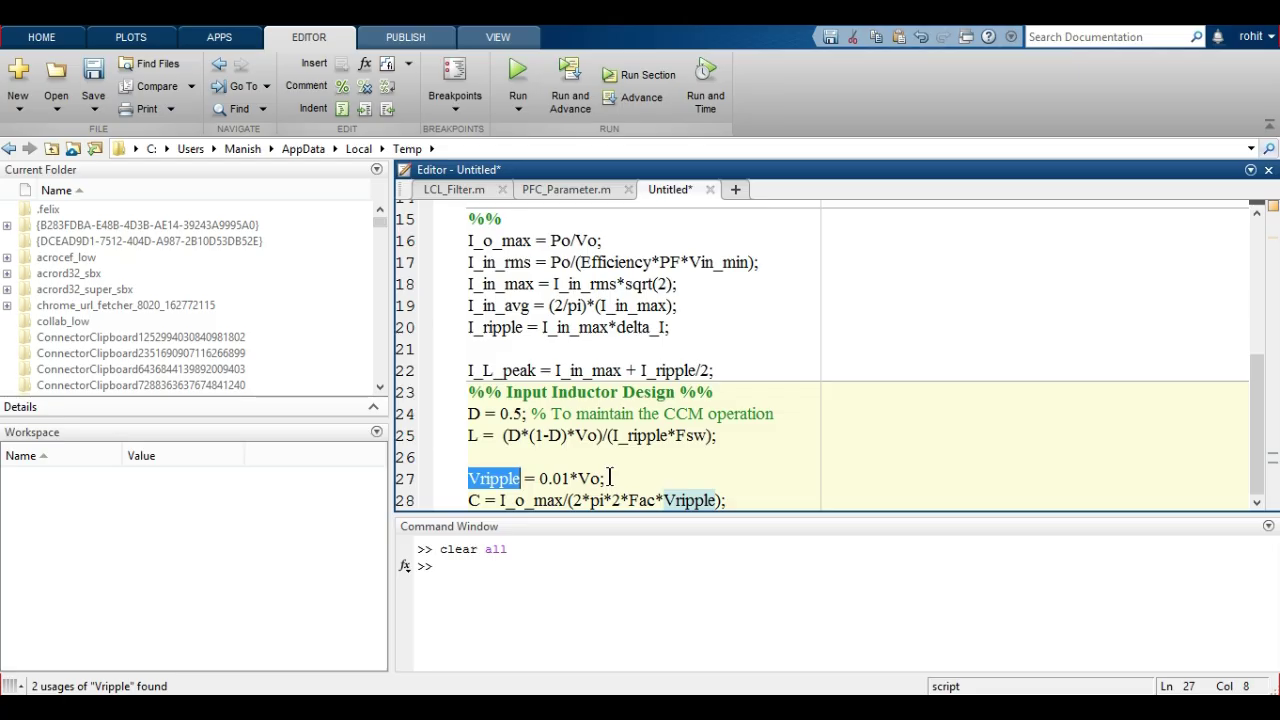
{"action": "left_click_drag", "start_coordinate": [607, 478], "coordinate": [540, 478]}
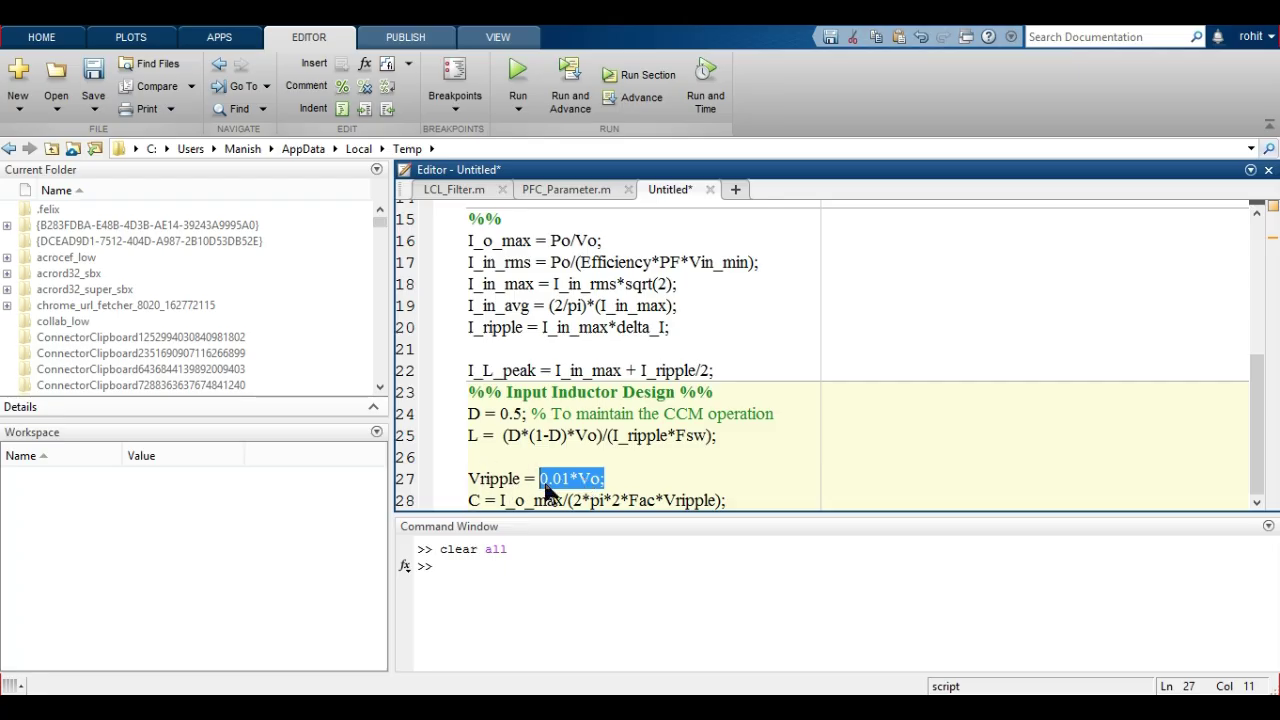
{"action": "double_click", "coordinate": [474, 500]}
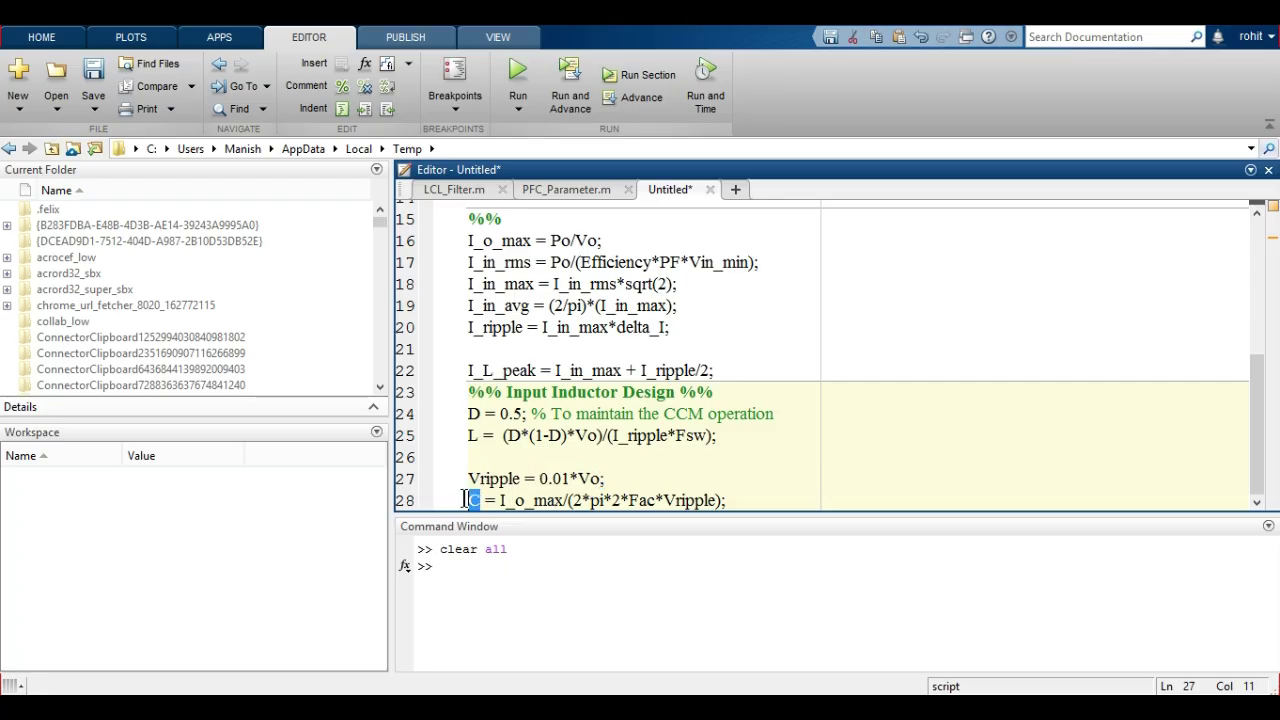
{"action": "double_click", "coordinate": [538, 500]}
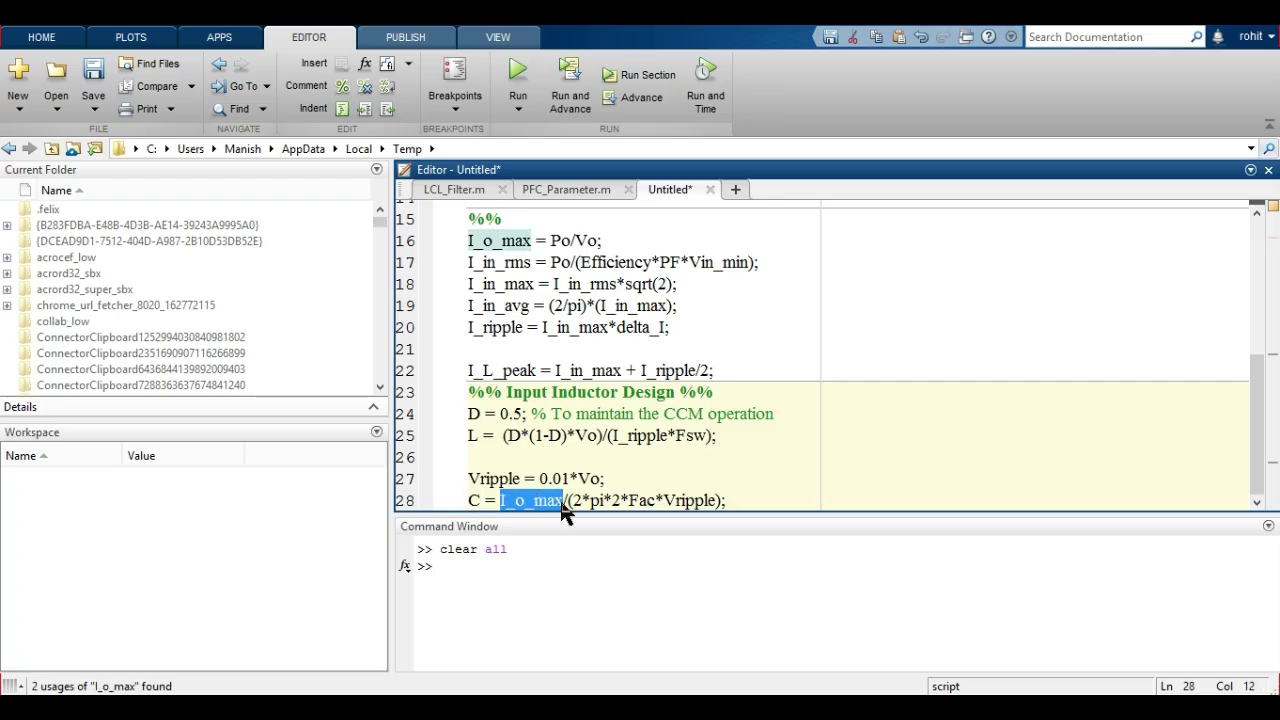
{"action": "double_click", "coordinate": [691, 500]}
{"action": "left_click", "coordinate": [738, 500]}
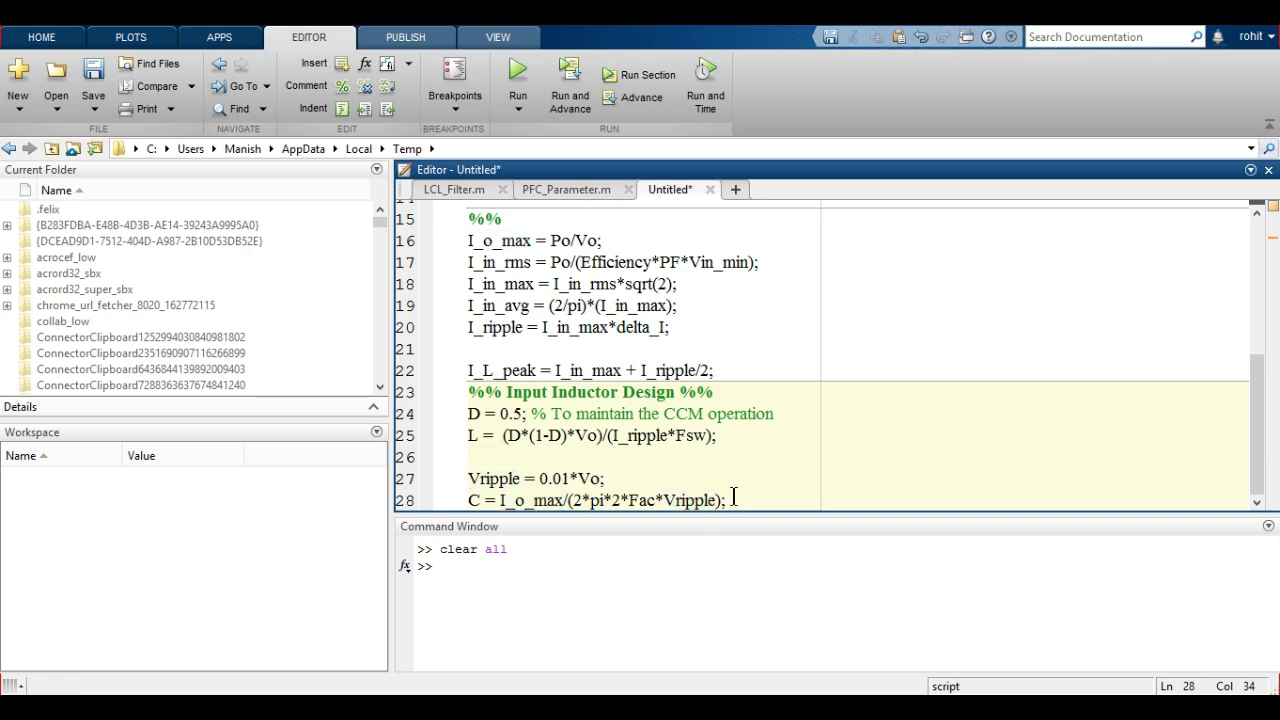
{"action": "triple_click", "coordinate": [466, 434]}
{"action": "scroll", "coordinate": [466, 434], "scroll_direction": "up", "scroll_amount": 5}
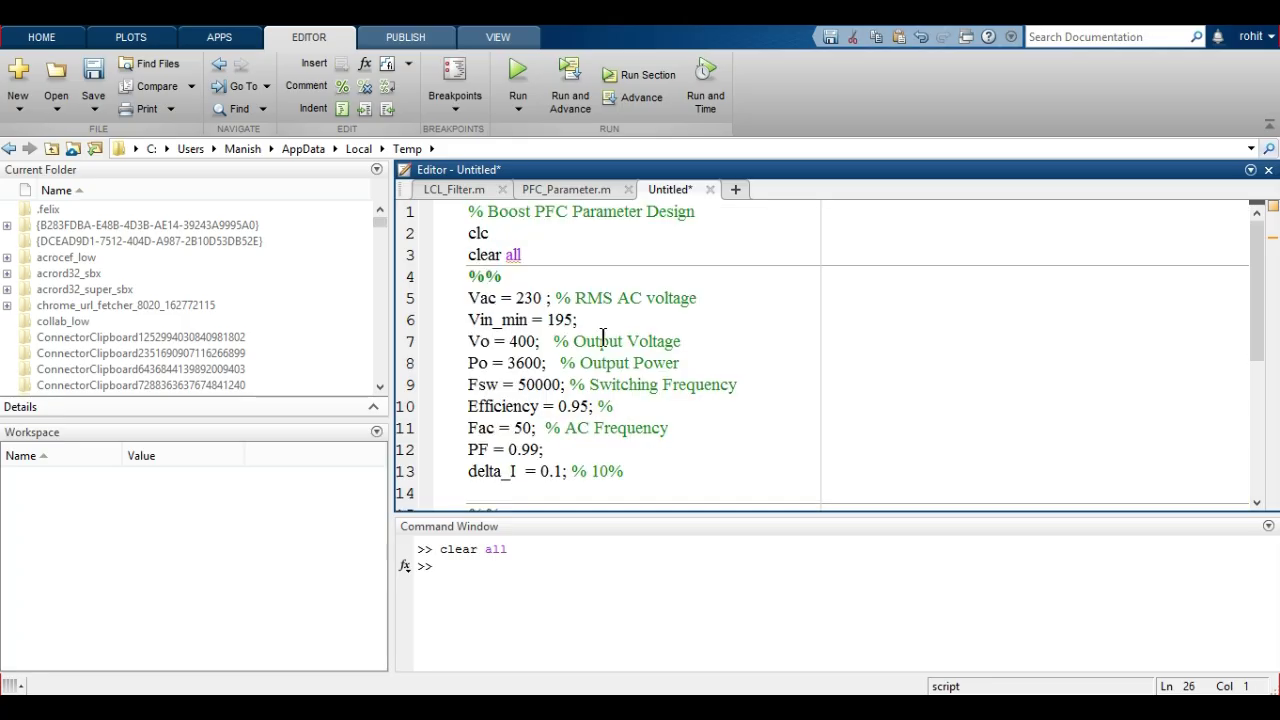
Run the whole design script to compute the workspace variables.
{"action": "left_click", "coordinate": [601, 243]}
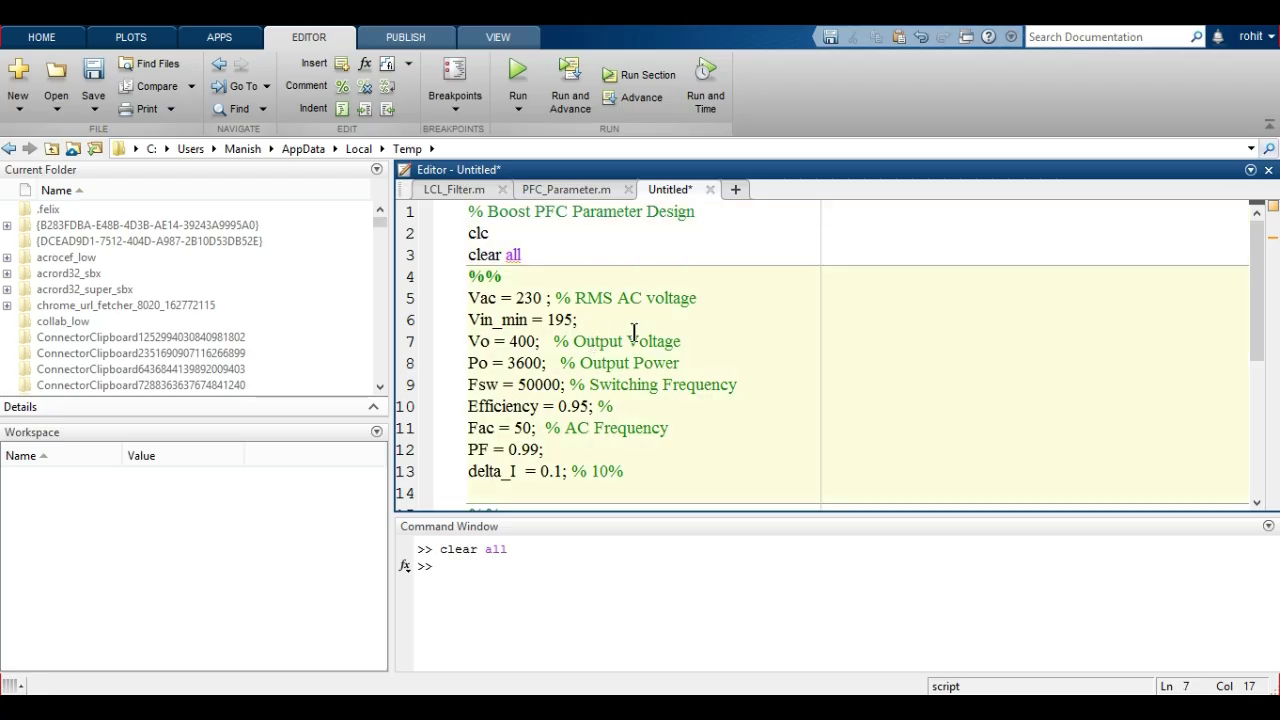
{"action": "key", "text": "ctrl+a"}
{"action": "right_click", "coordinate": [572, 262]}
{"action": "left_click", "coordinate": [615, 274]}
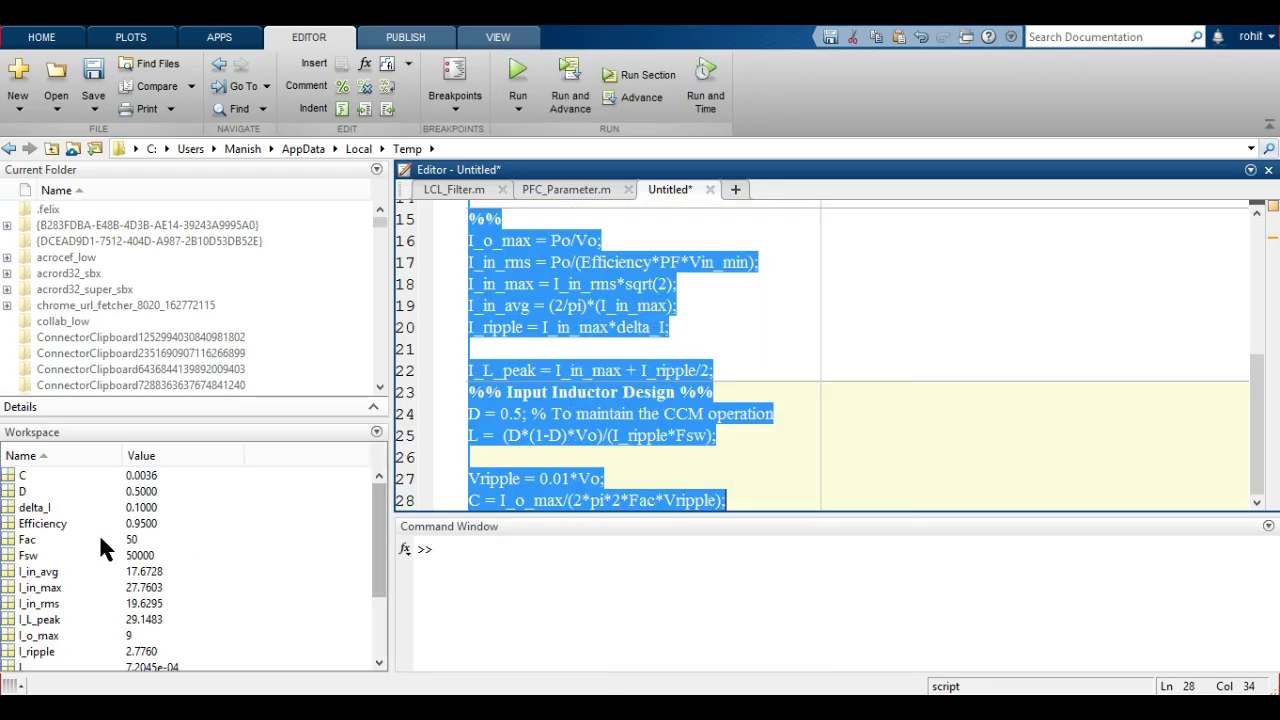
Read inductance L = 7.2045e-04 and capacitance C = 0.0036, then switch to the Boost_PFC model.
{"action": "left_click", "coordinate": [42, 572]}
{"action": "scroll", "coordinate": [59, 582], "scroll_direction": "down", "scroll_amount": 2}
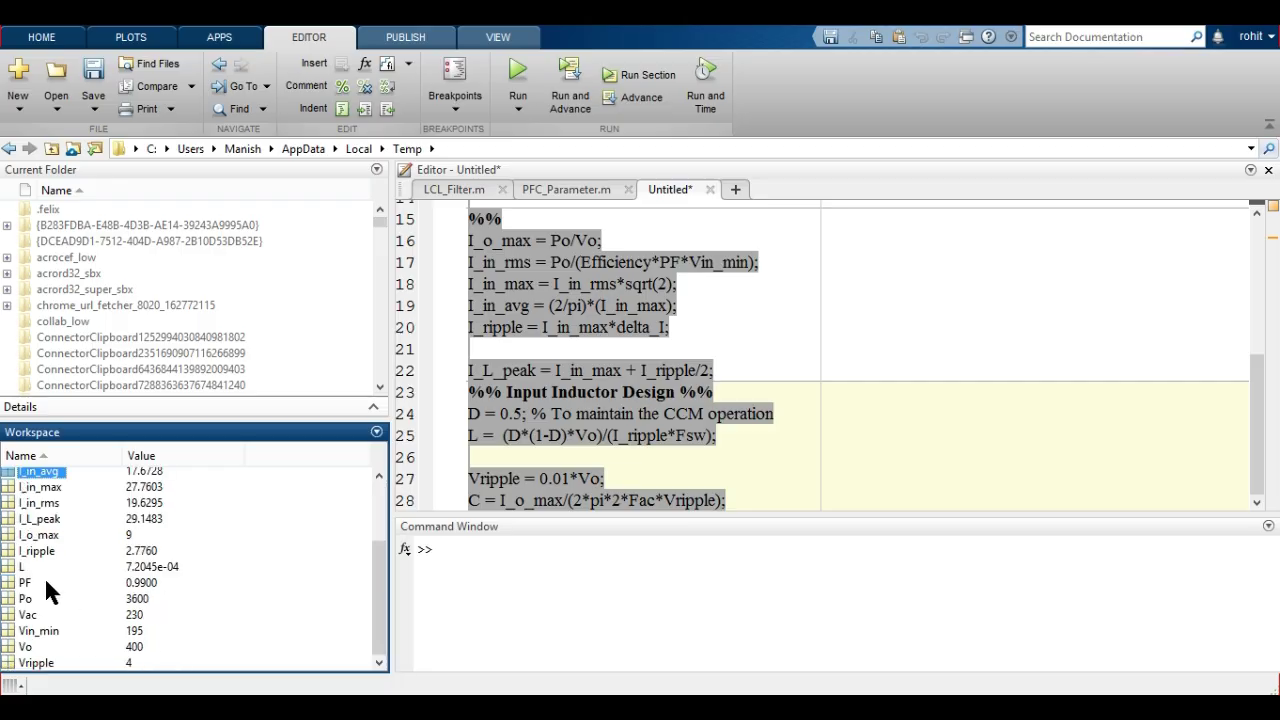
{"action": "left_click", "coordinate": [35, 564]}
{"action": "left_click", "coordinate": [140, 567]}
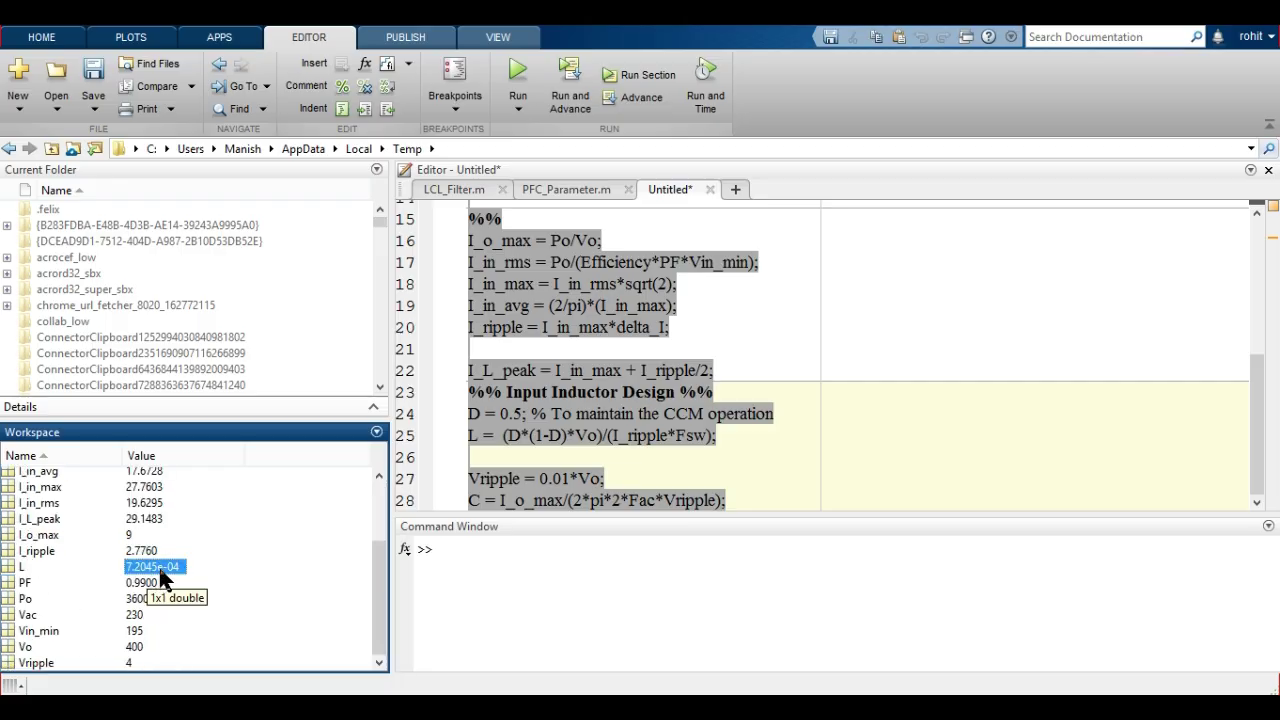
{"action": "scroll", "coordinate": [160, 578], "scroll_direction": "up", "scroll_amount": 2}
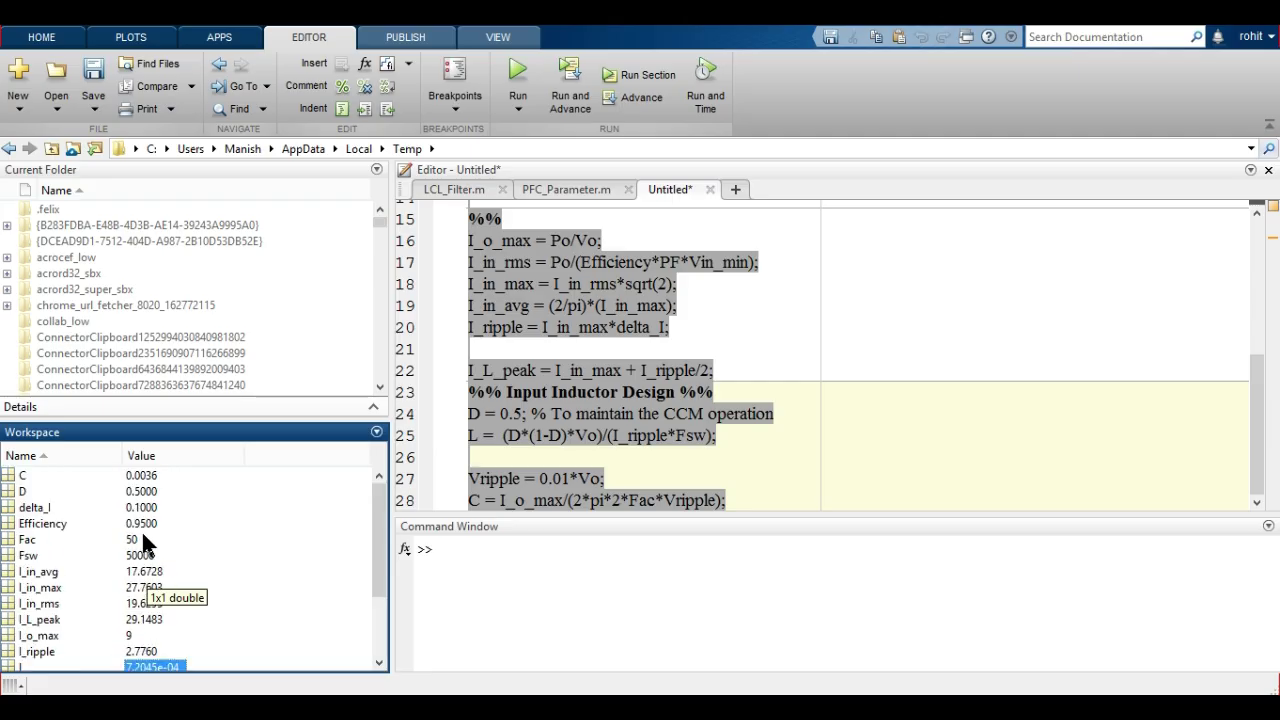
{"action": "left_click", "coordinate": [142, 477]}
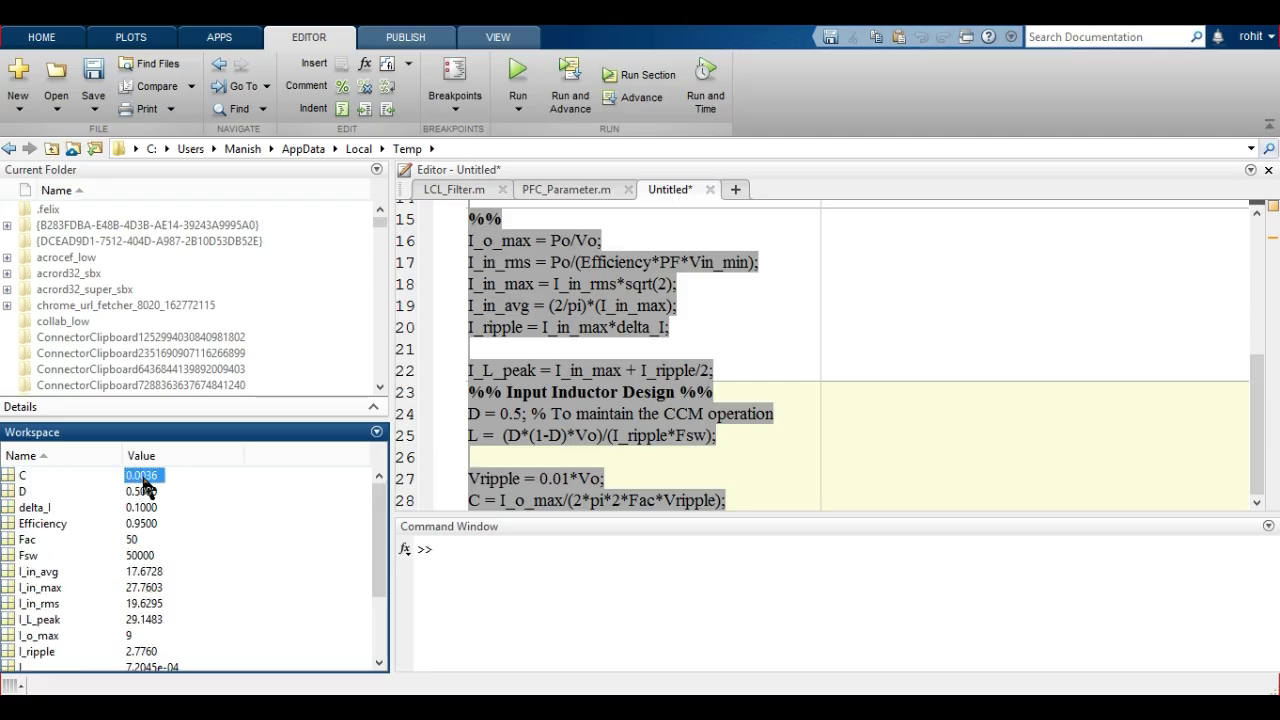
{"action": "scroll", "coordinate": [145, 486], "scroll_direction": "down", "scroll_amount": 2}
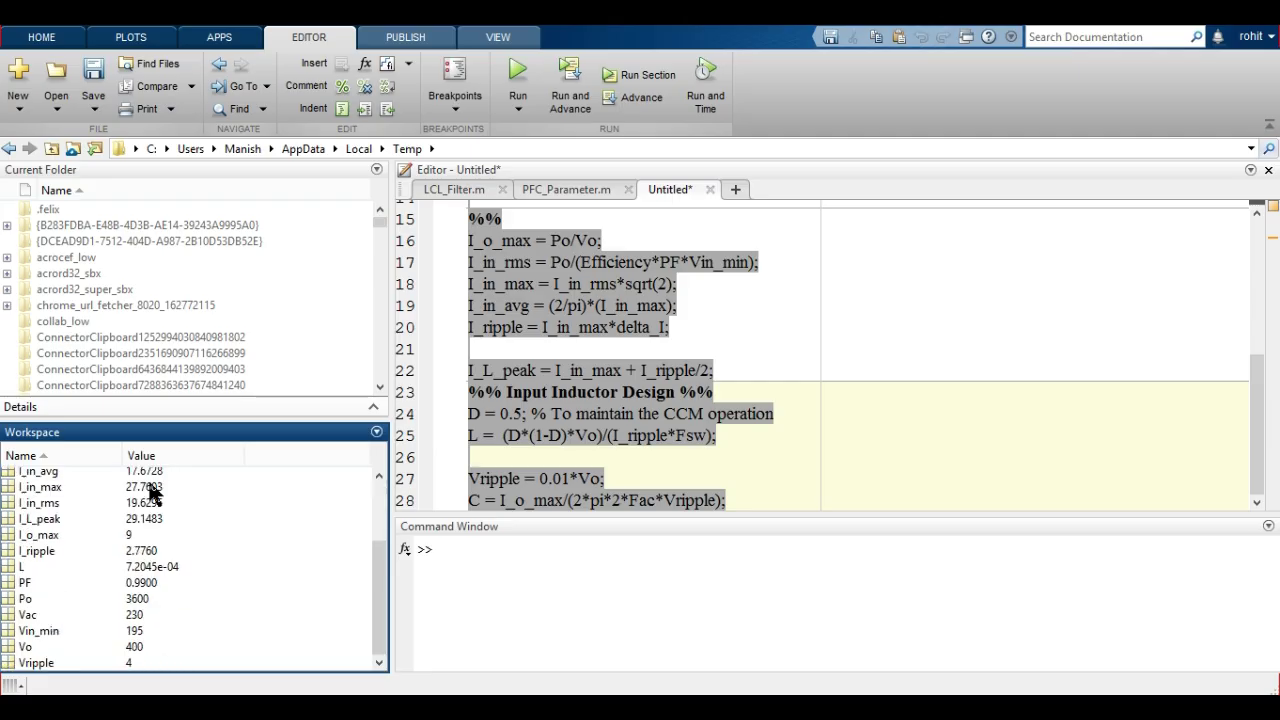
{"action": "left_click", "coordinate": [156, 567]}
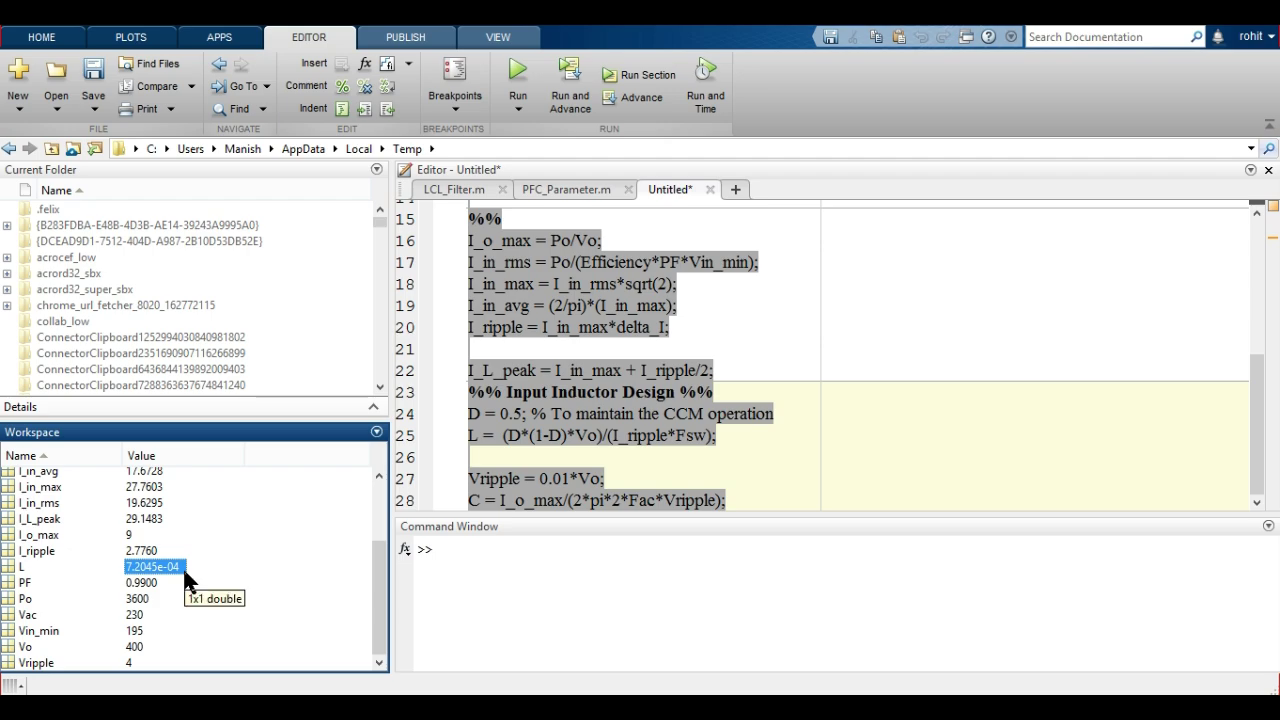
{"action": "key", "text": "alt+Tab"}
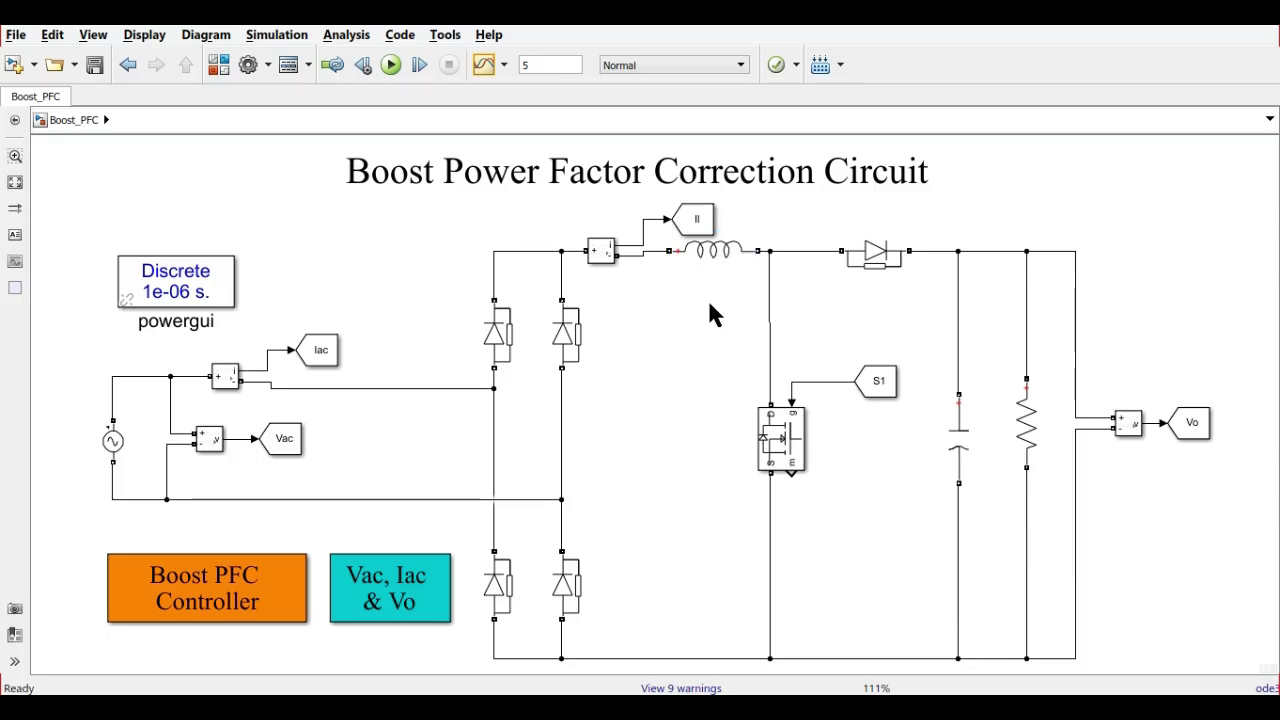
{"action": "left_click", "coordinate": [716, 254]}
{"action": "double_click", "coordinate": [713, 250]}
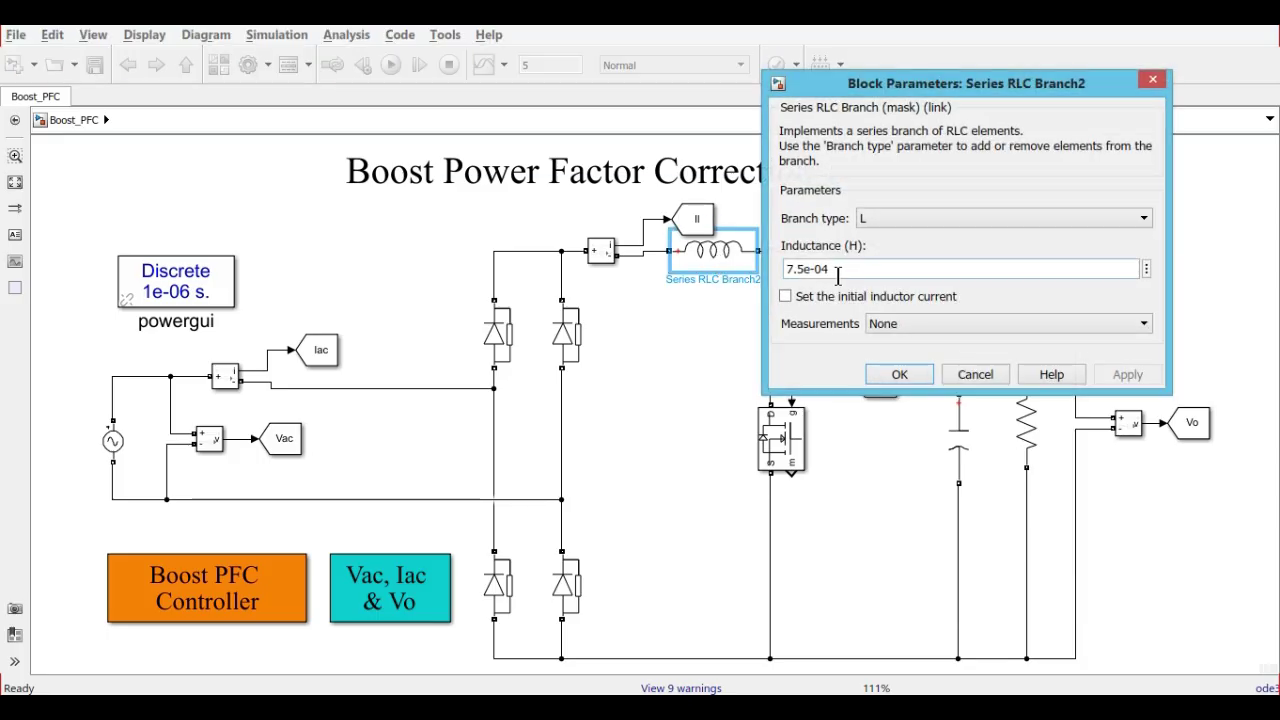
{"action": "double_click", "coordinate": [838, 269]}
{"action": "left_click", "coordinate": [899, 374]}
{"action": "left_click", "coordinate": [953, 458]}
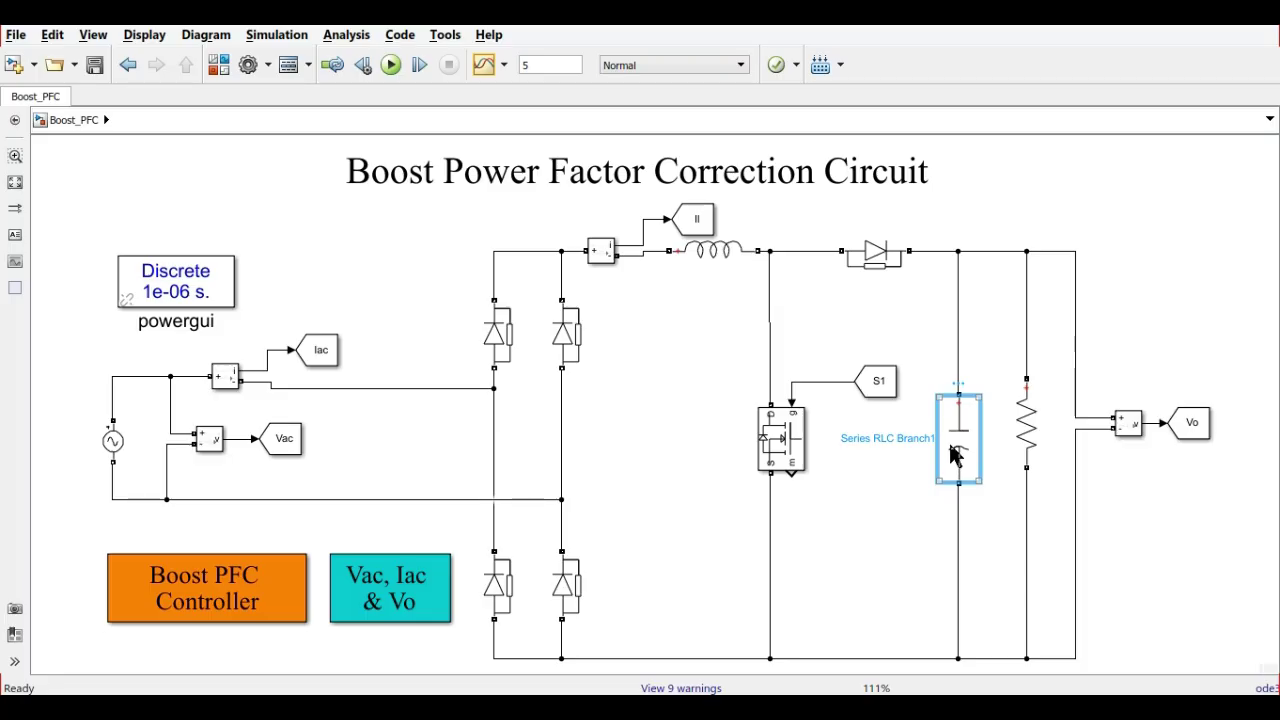
{"action": "double_click", "coordinate": [928, 466]}
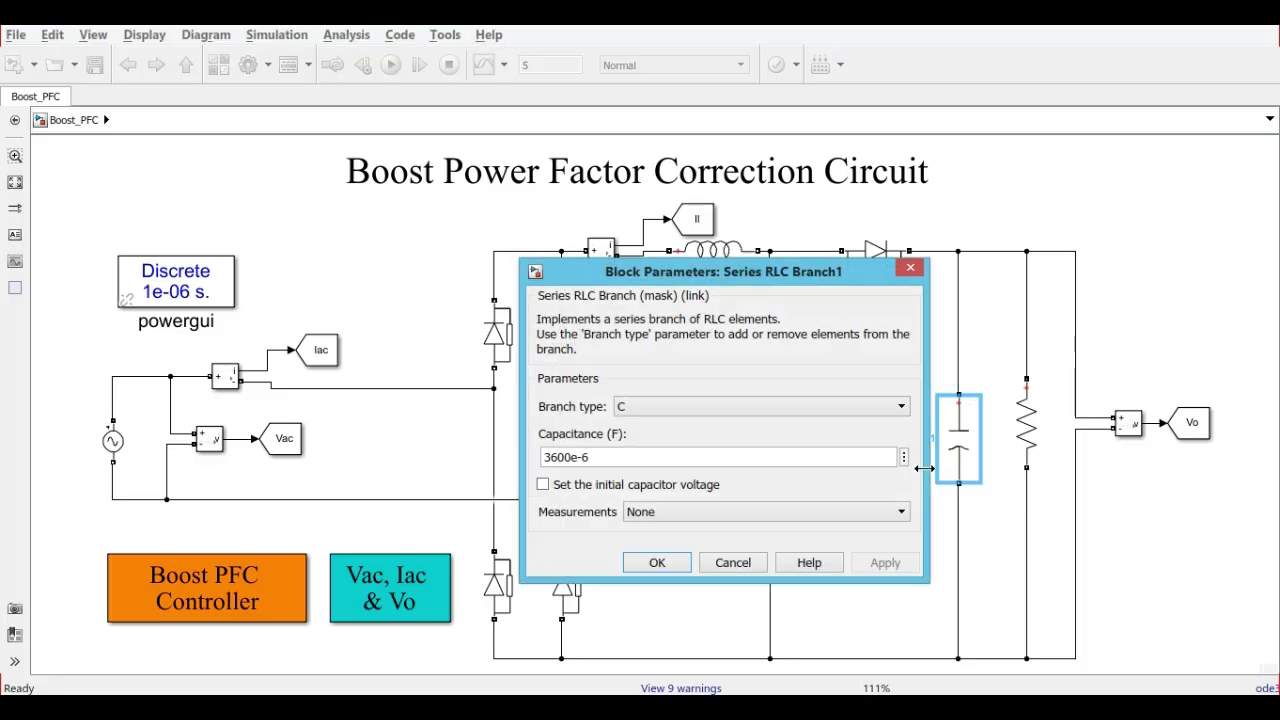
{"action": "double_click", "coordinate": [606, 460]}
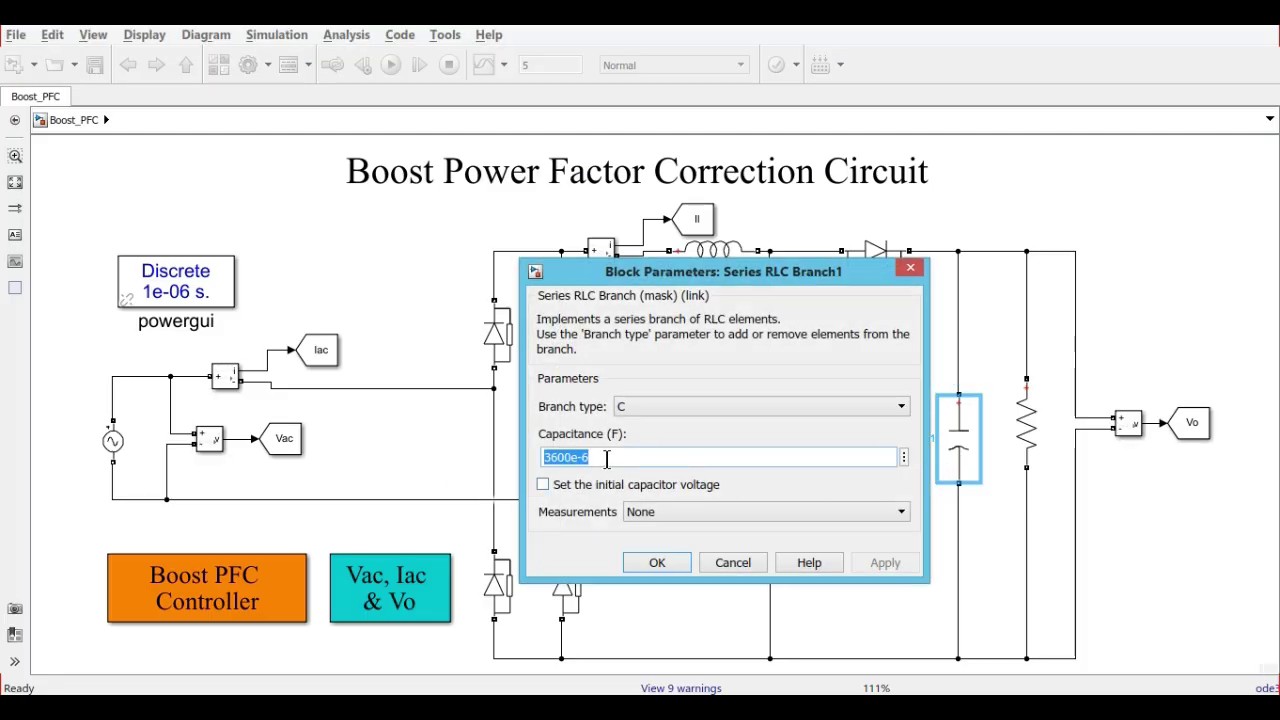
{"action": "left_click", "coordinate": [655, 564]}
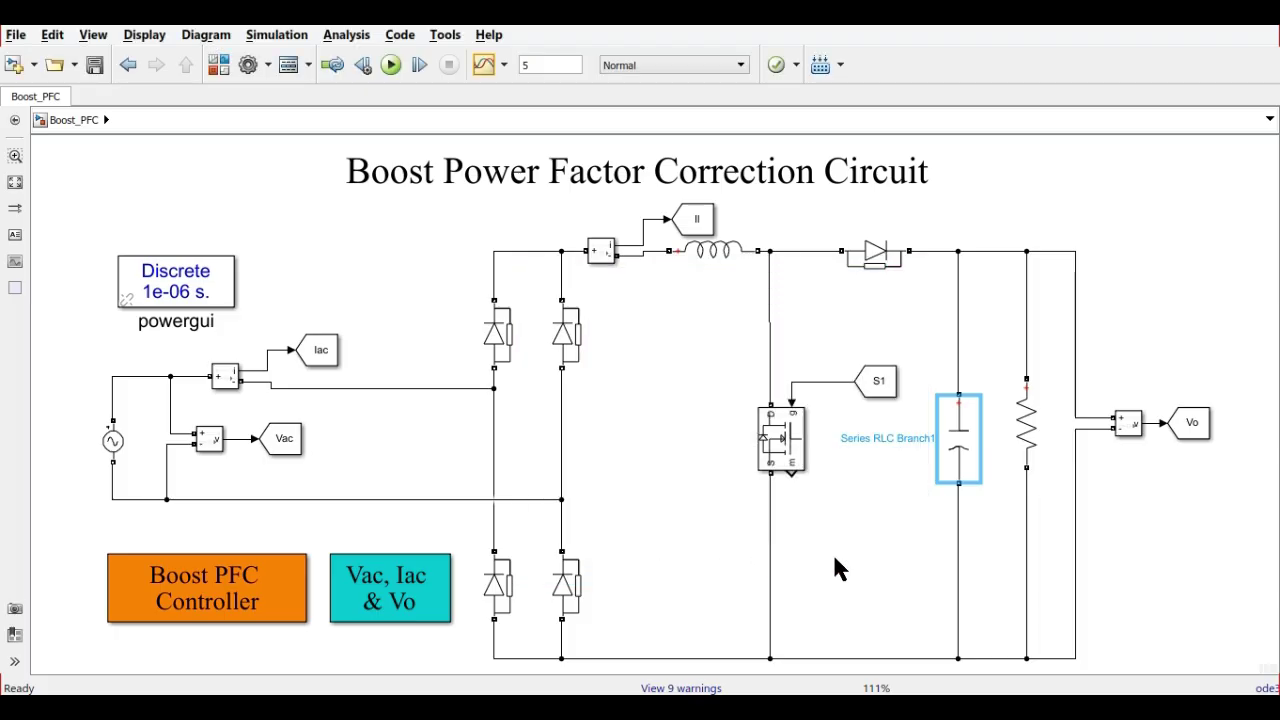
{"action": "left_click", "coordinate": [855, 545]}
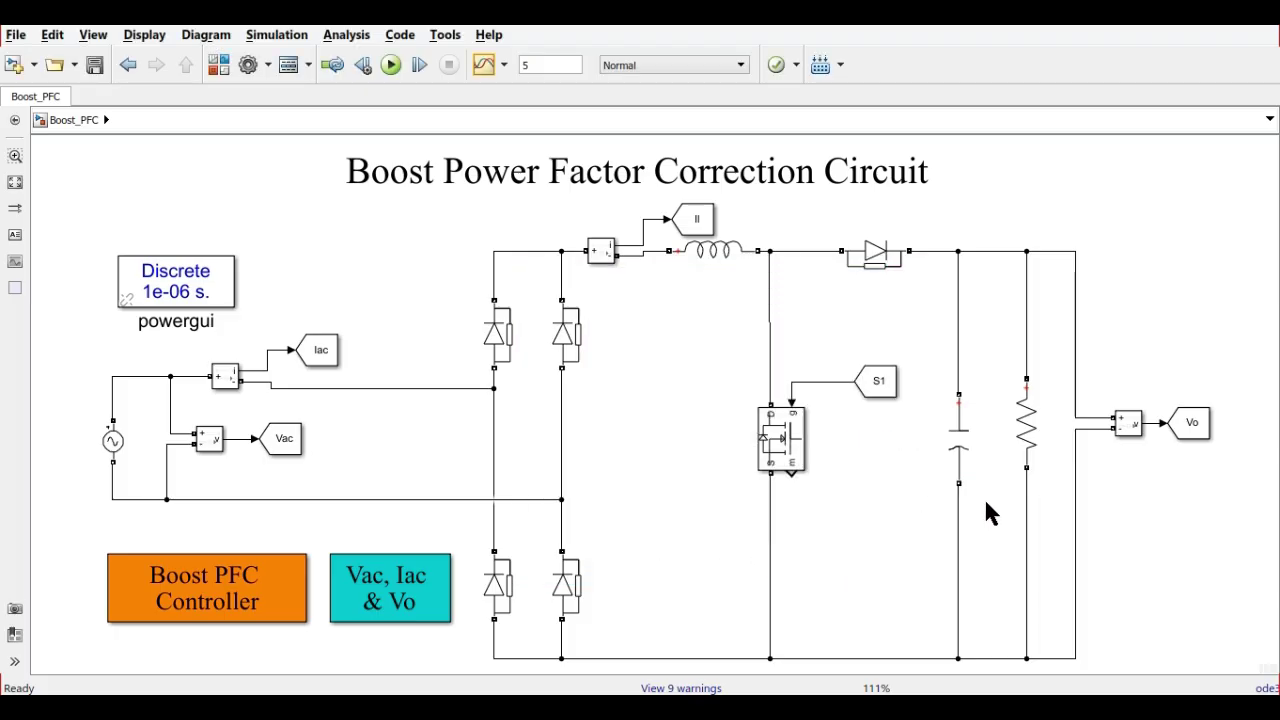
{"action": "left_click", "coordinate": [1022, 440]}
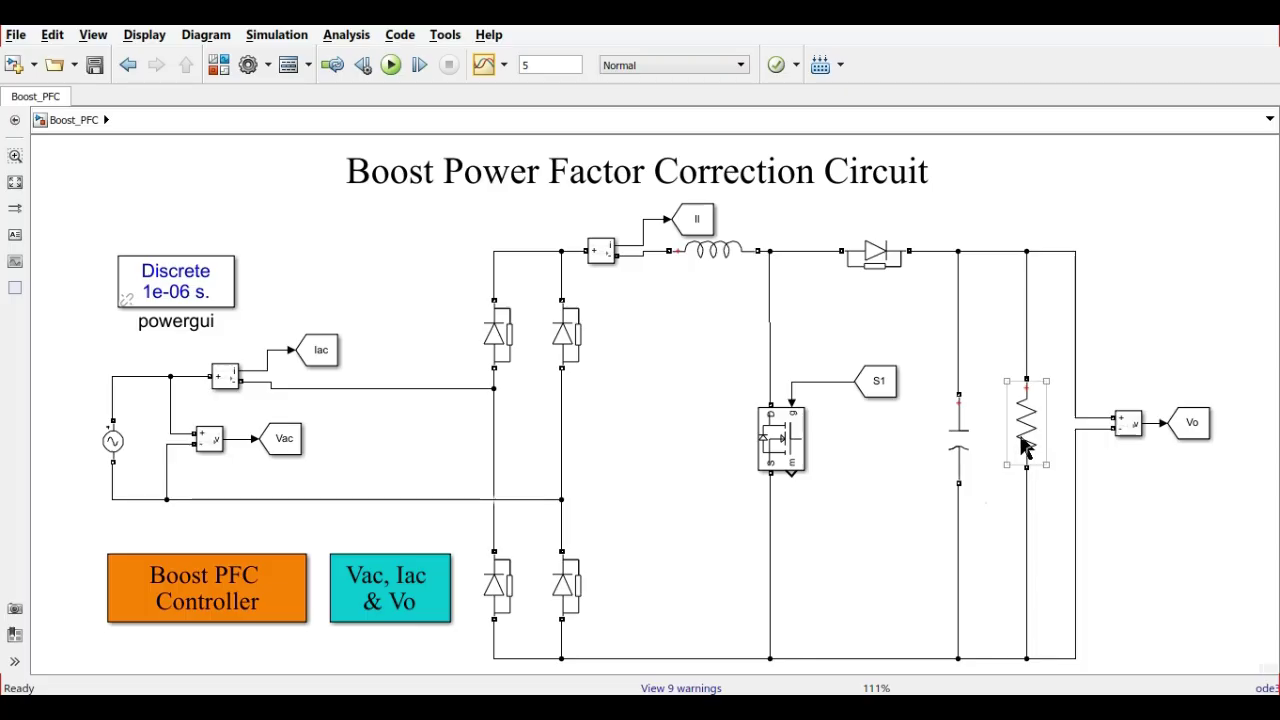
{"action": "left_click", "coordinate": [1021, 440]}
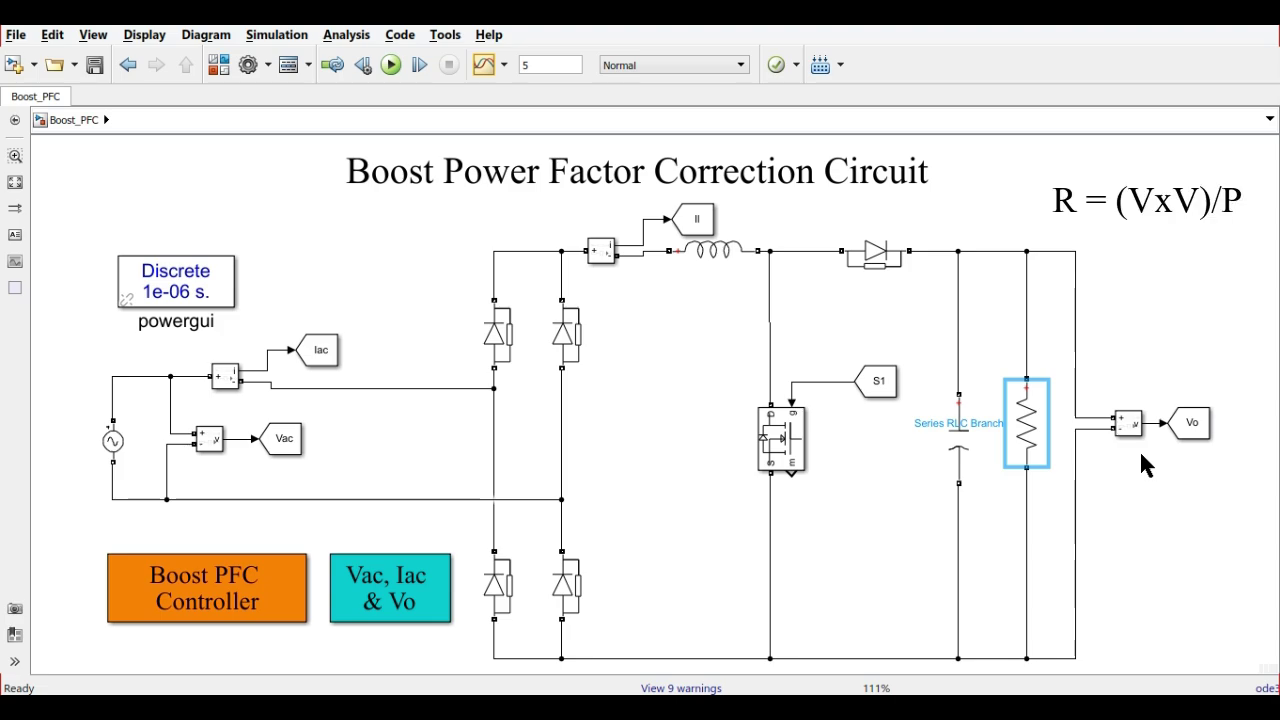
{"action": "key", "text": "Return"}
{"action": "double_click", "coordinate": [669, 456]}
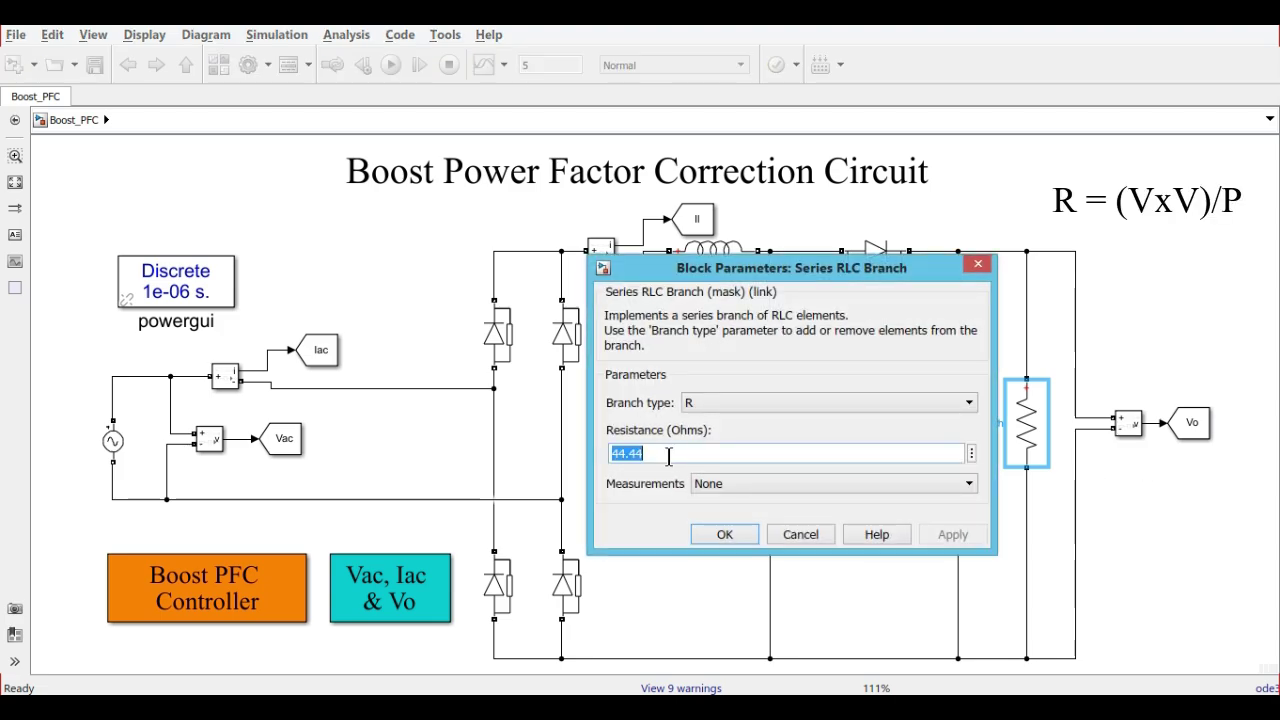
{"action": "left_click", "coordinate": [722, 537]}
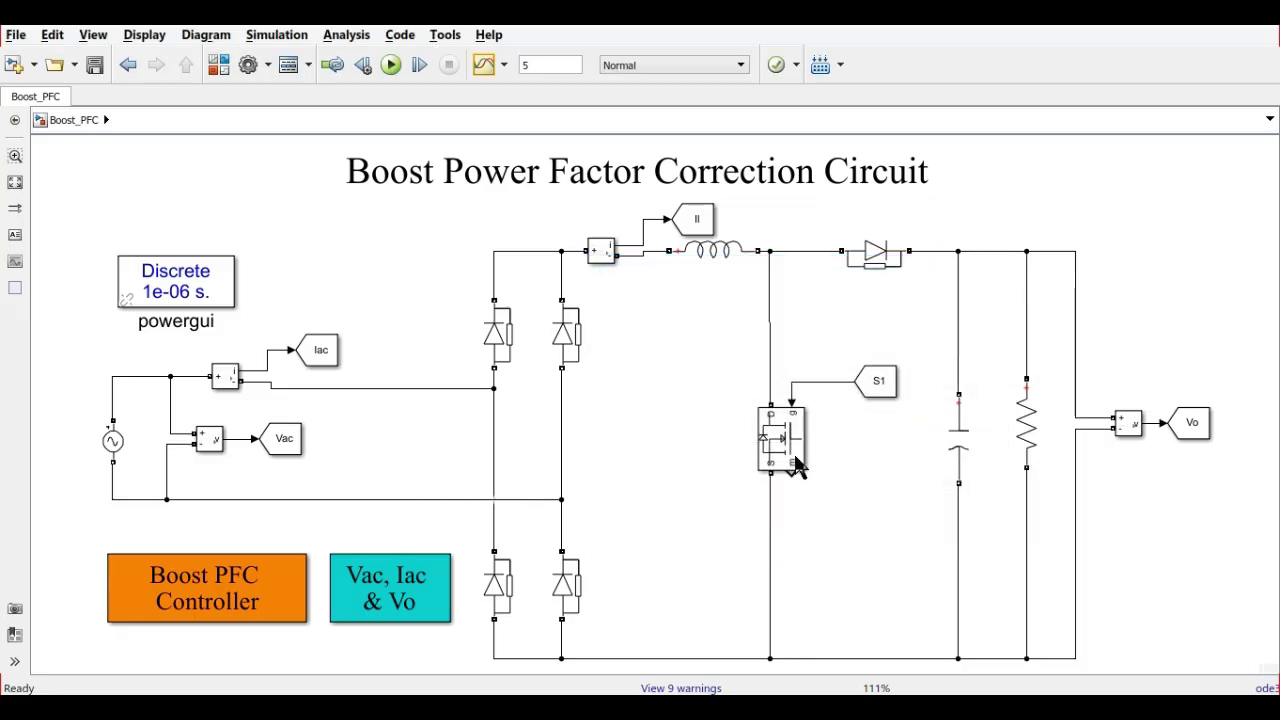
{"action": "left_click", "coordinate": [113, 441]}
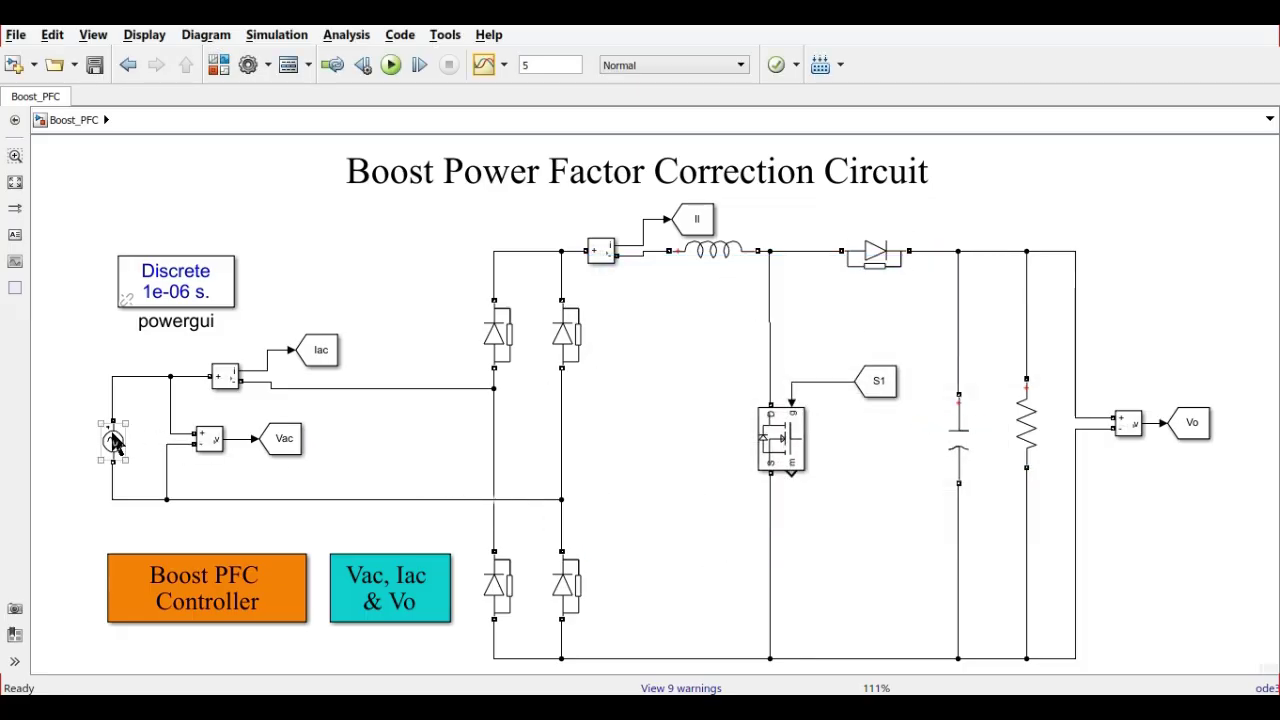
{"action": "double_click", "coordinate": [113, 441]}
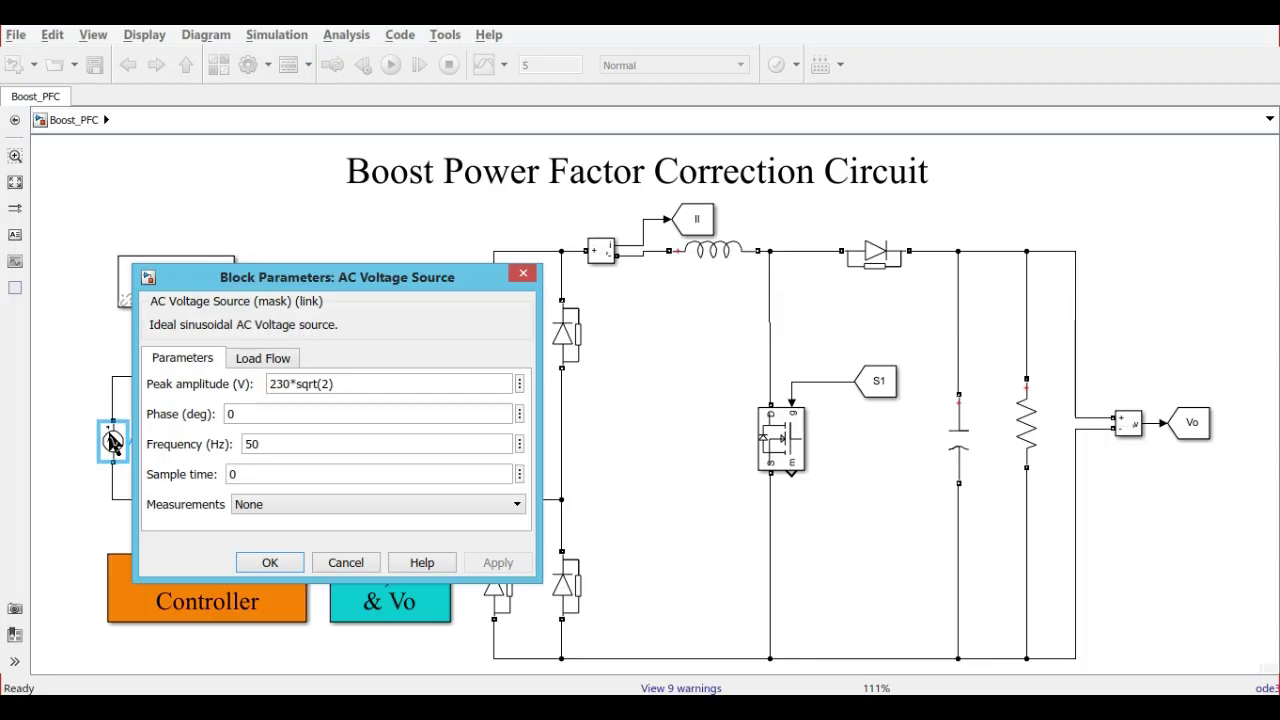
{"action": "triple_click", "coordinate": [358, 383]}
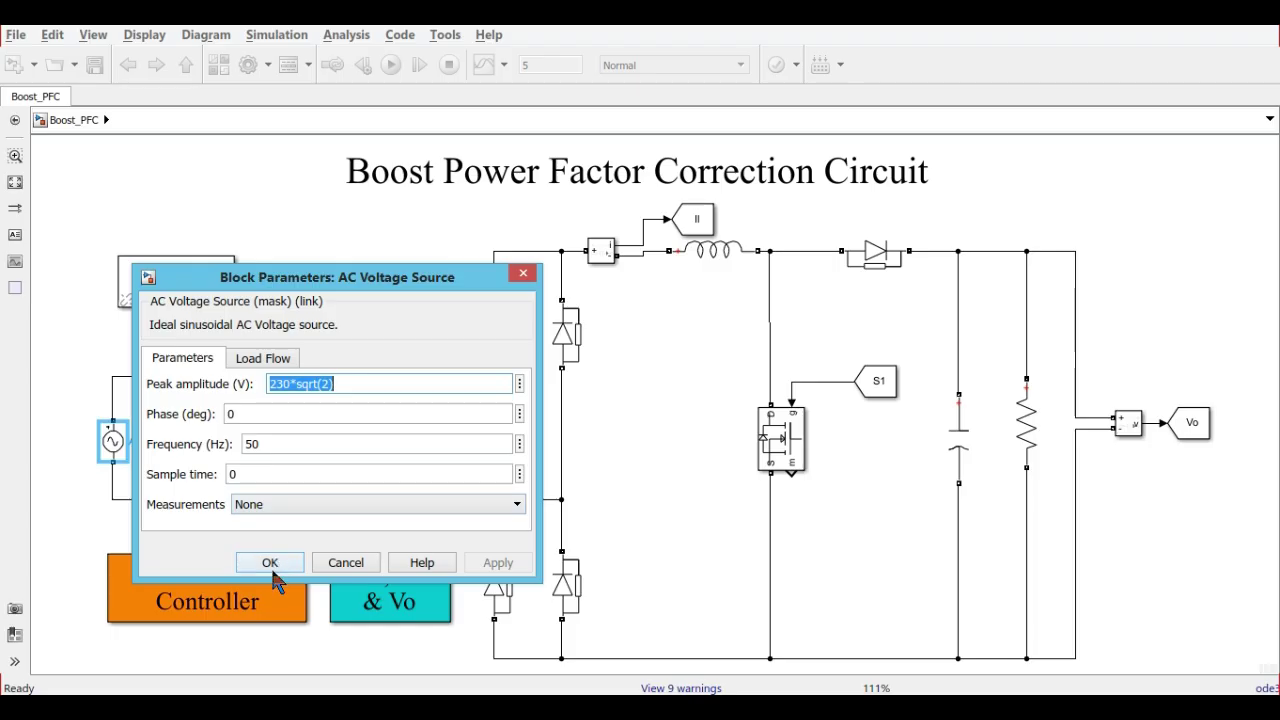
{"action": "double_click", "coordinate": [287, 443]}
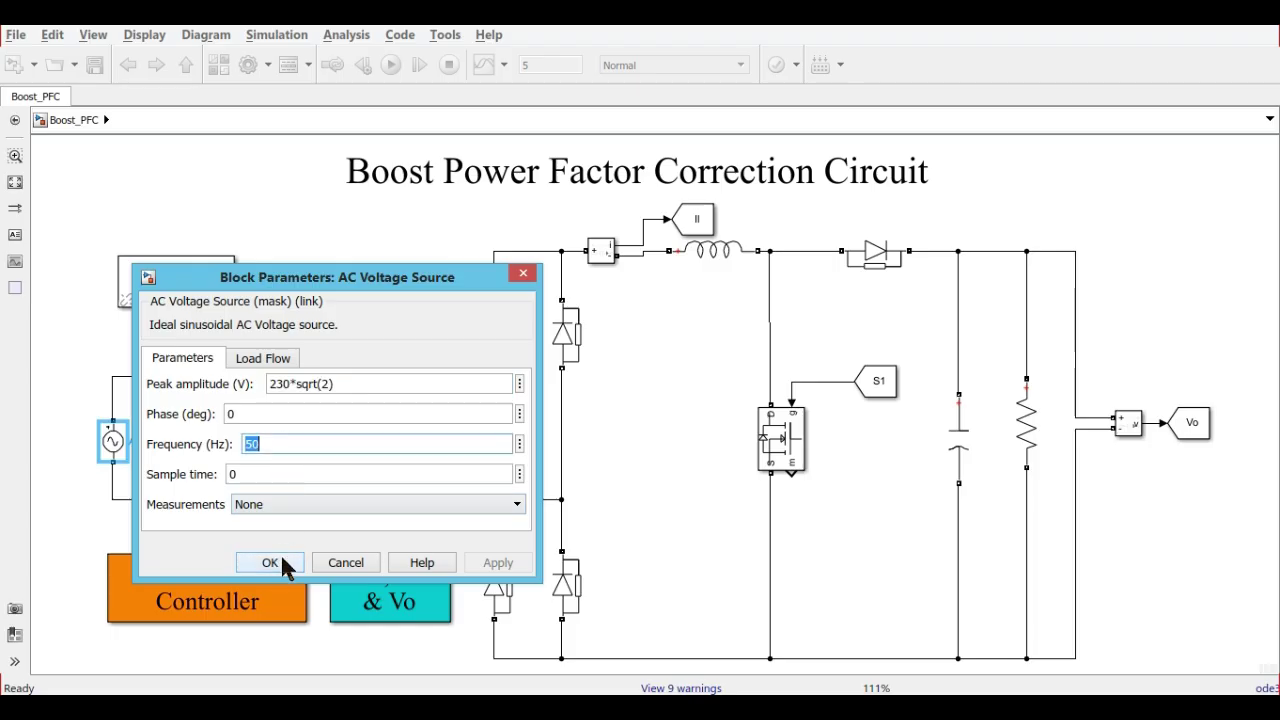
{"action": "left_click", "coordinate": [282, 558]}
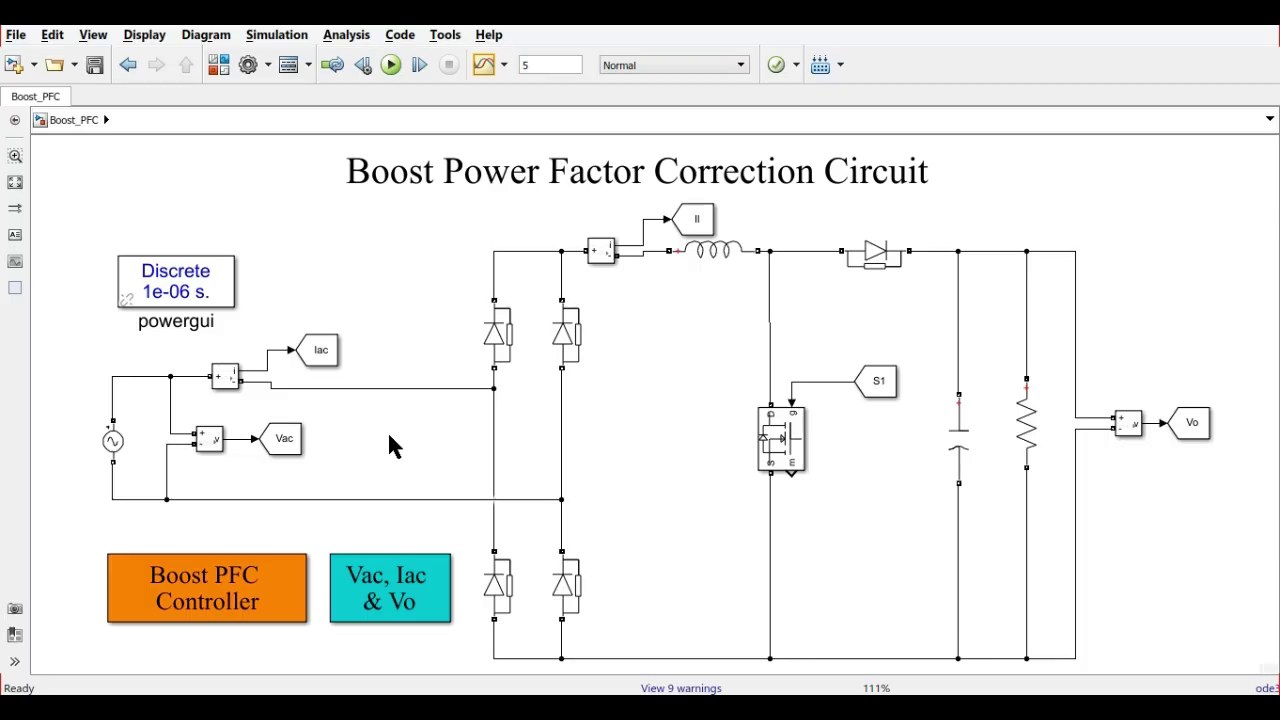
{"action": "left_click", "coordinate": [278, 595]}
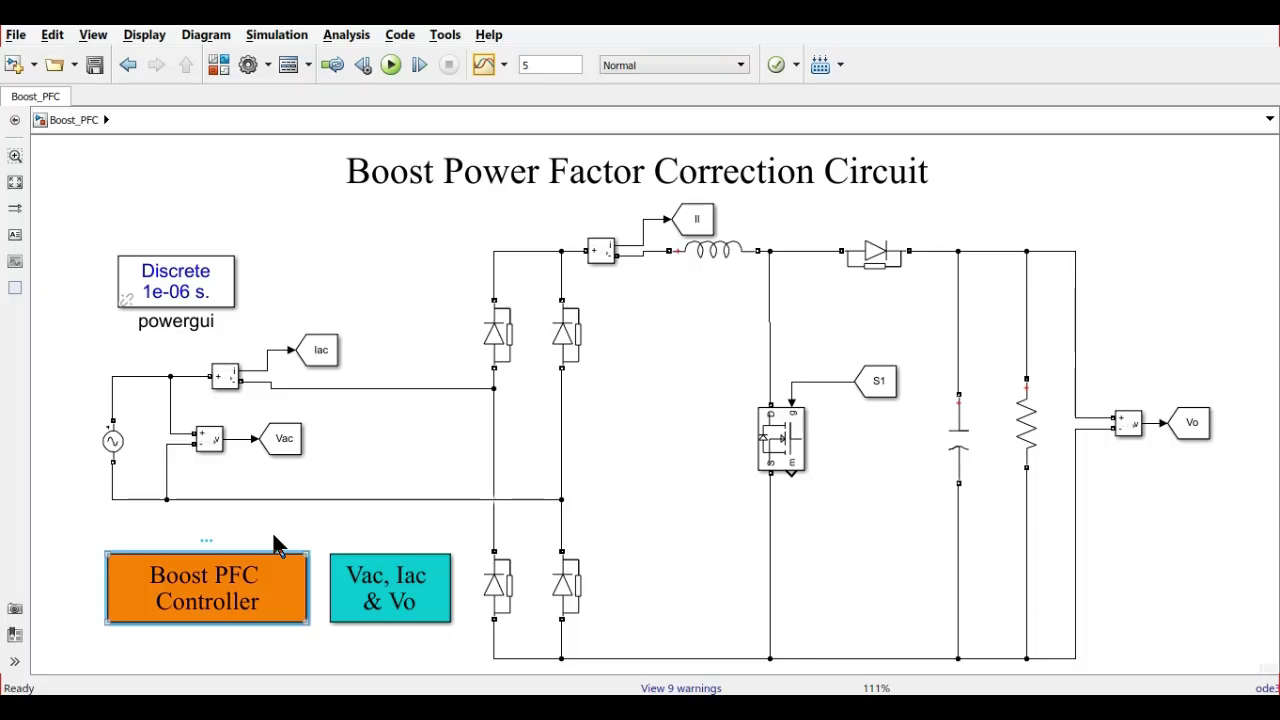
{"action": "left_click", "coordinate": [326, 352]}
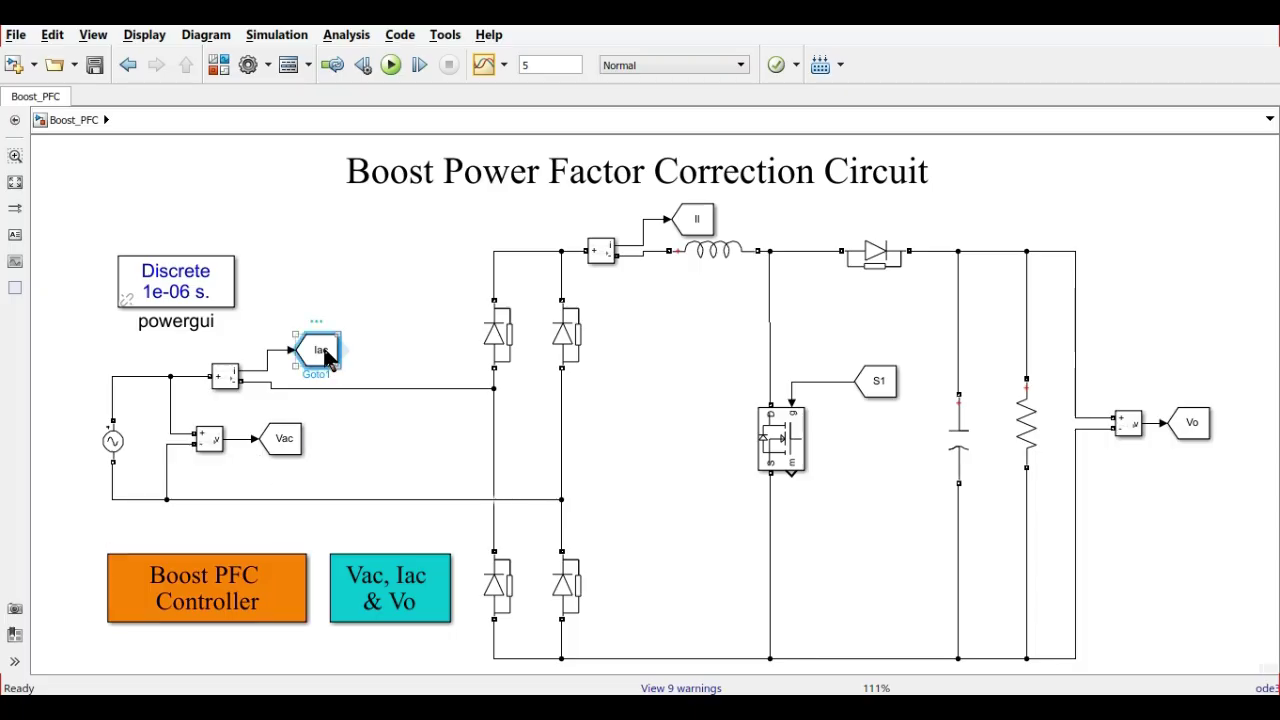
{"action": "left_click", "coordinate": [282, 452]}
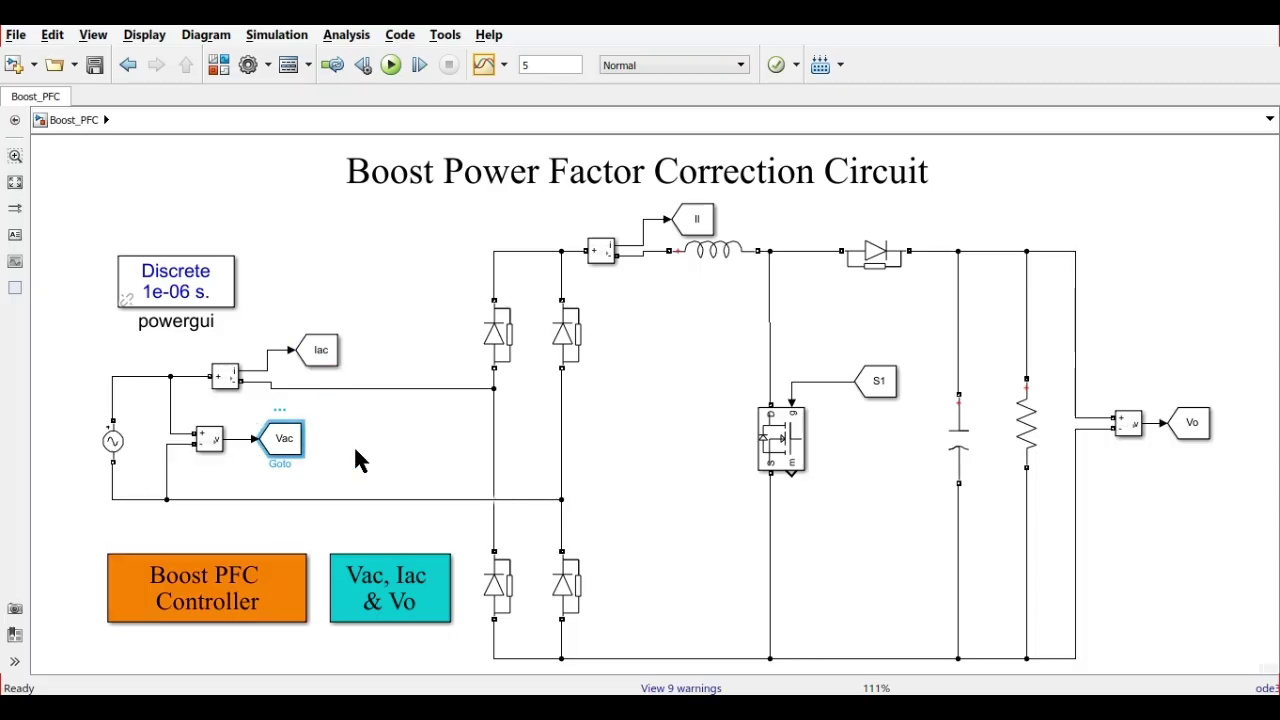
{"action": "left_click", "coordinate": [322, 362]}
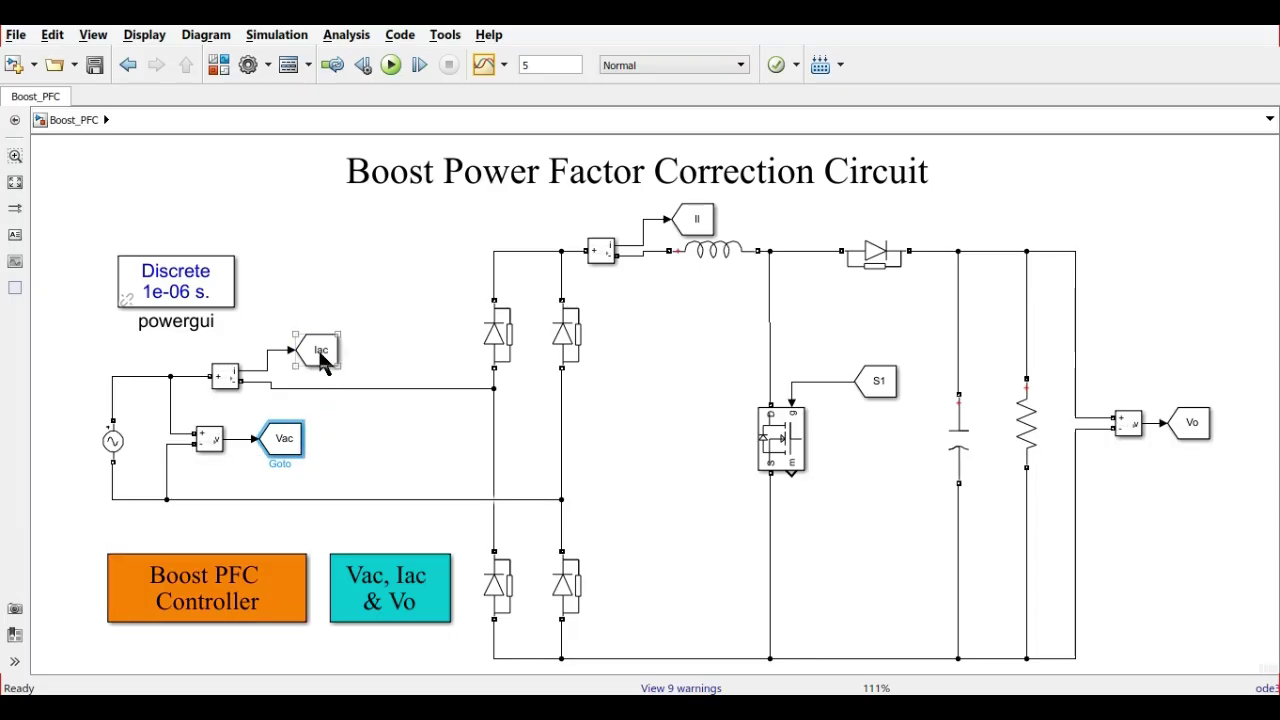
{"action": "left_click", "coordinate": [284, 443]}
{"action": "left_click", "coordinate": [372, 446]}
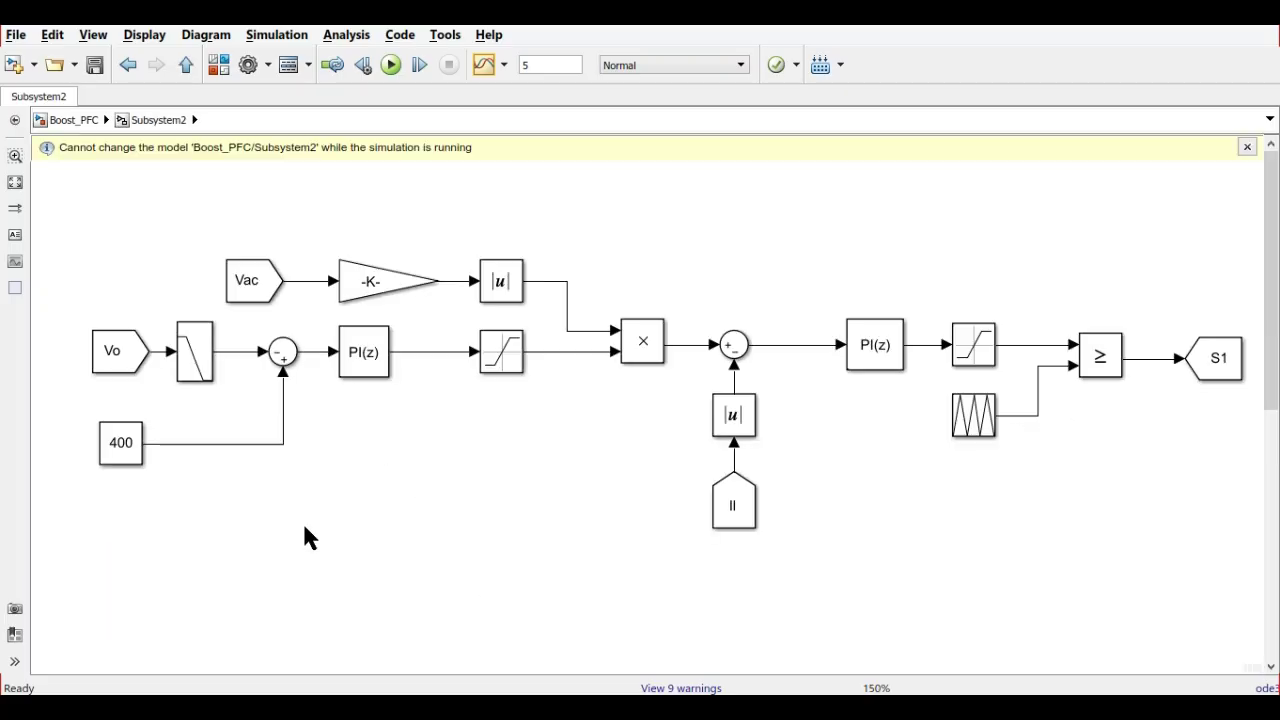
{"action": "left_click", "coordinate": [124, 354]}
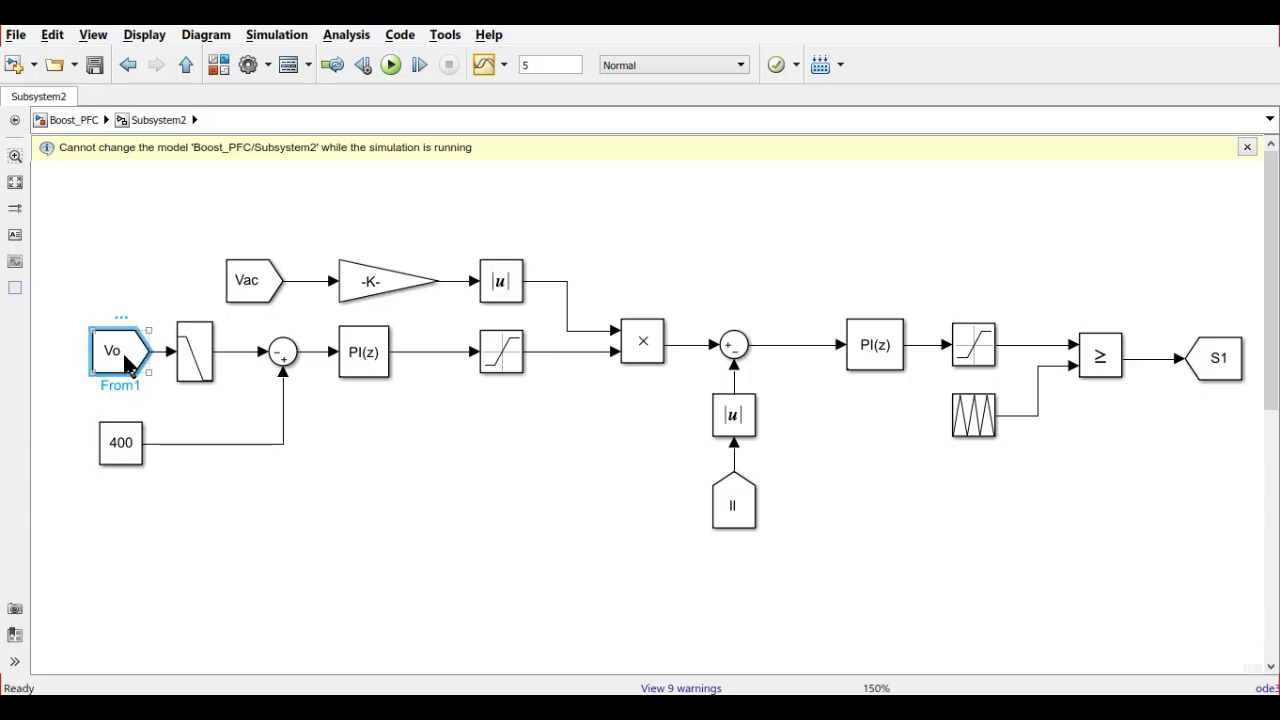
{"action": "left_click", "coordinate": [119, 451]}
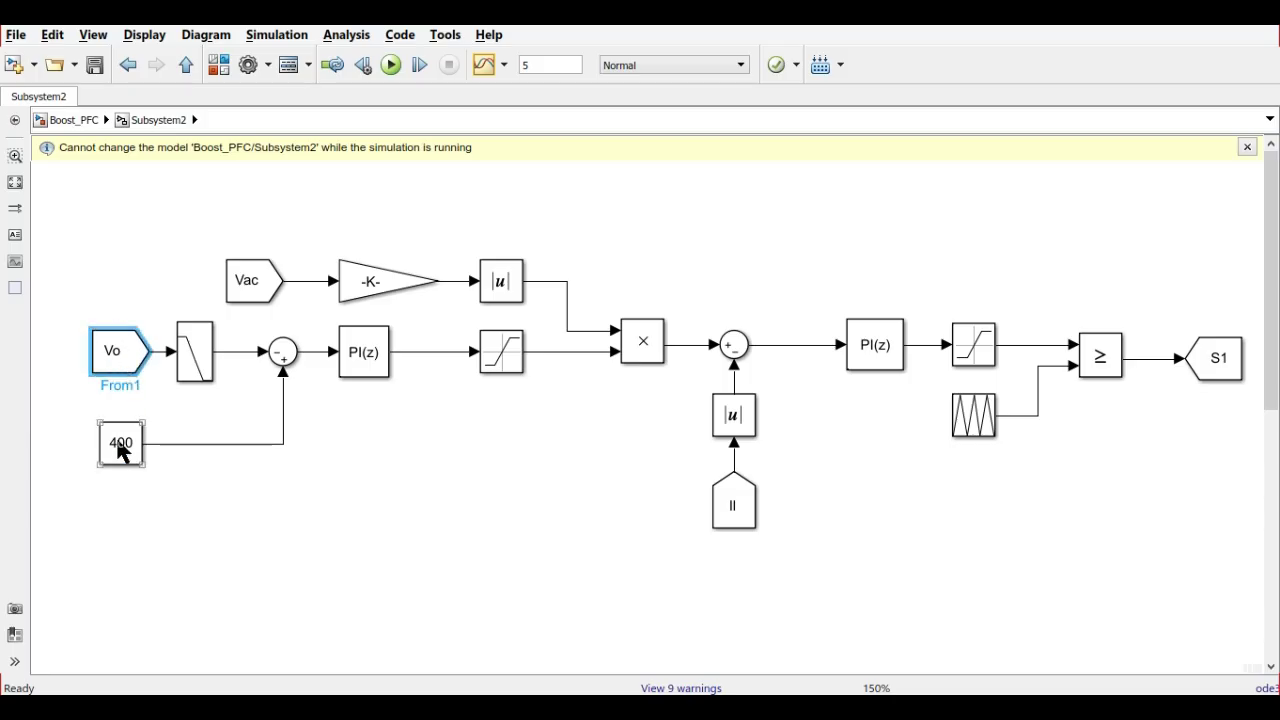
{"action": "left_click", "coordinate": [285, 352]}
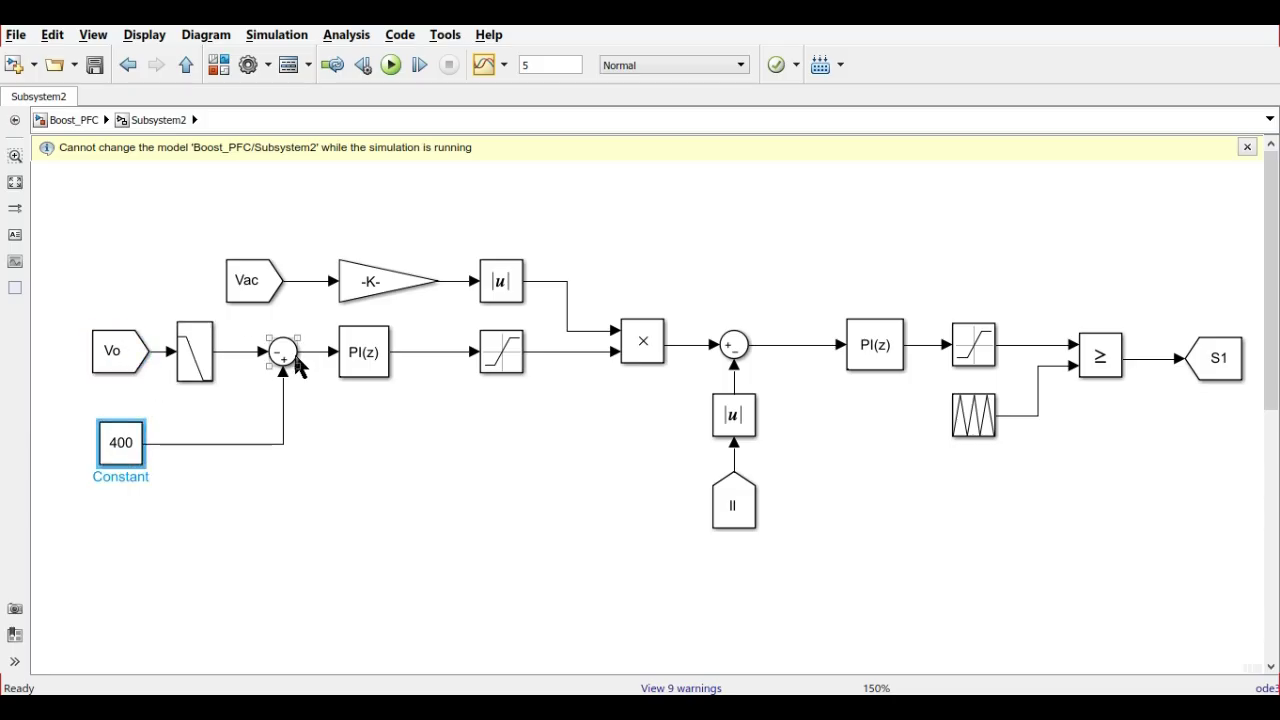
{"action": "left_click", "coordinate": [365, 372]}
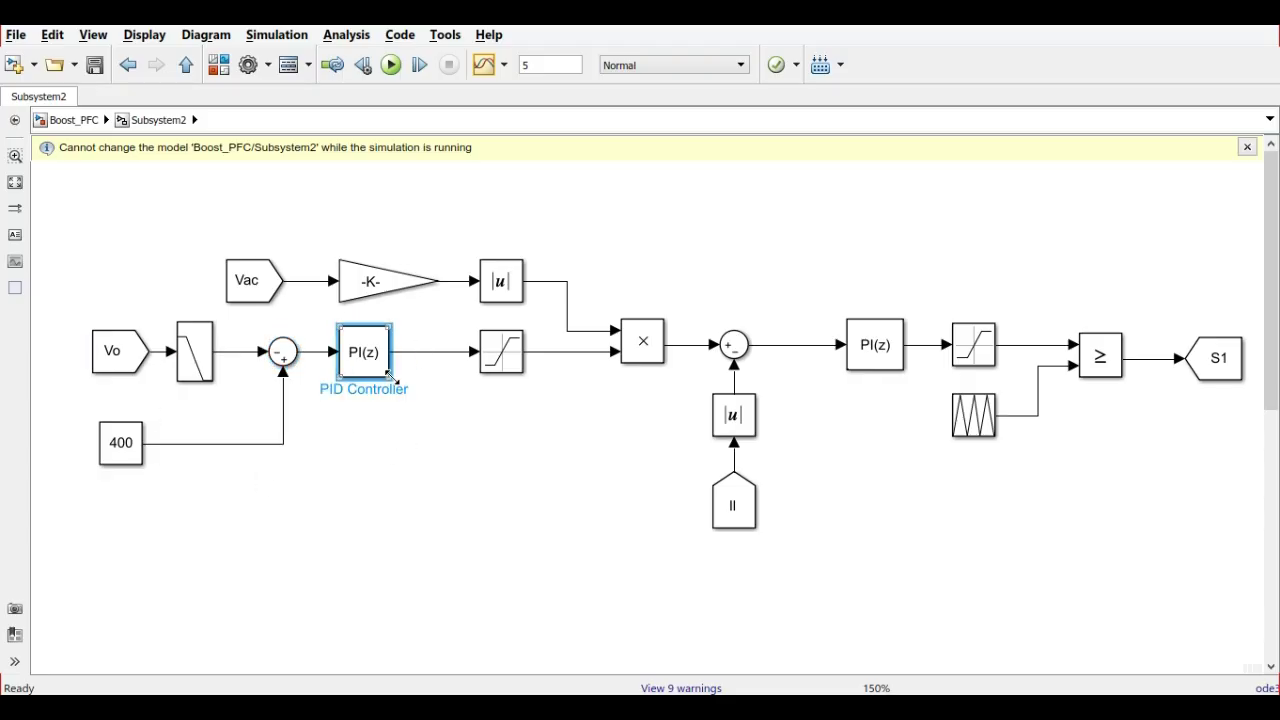
{"action": "left_click", "coordinate": [507, 362]}
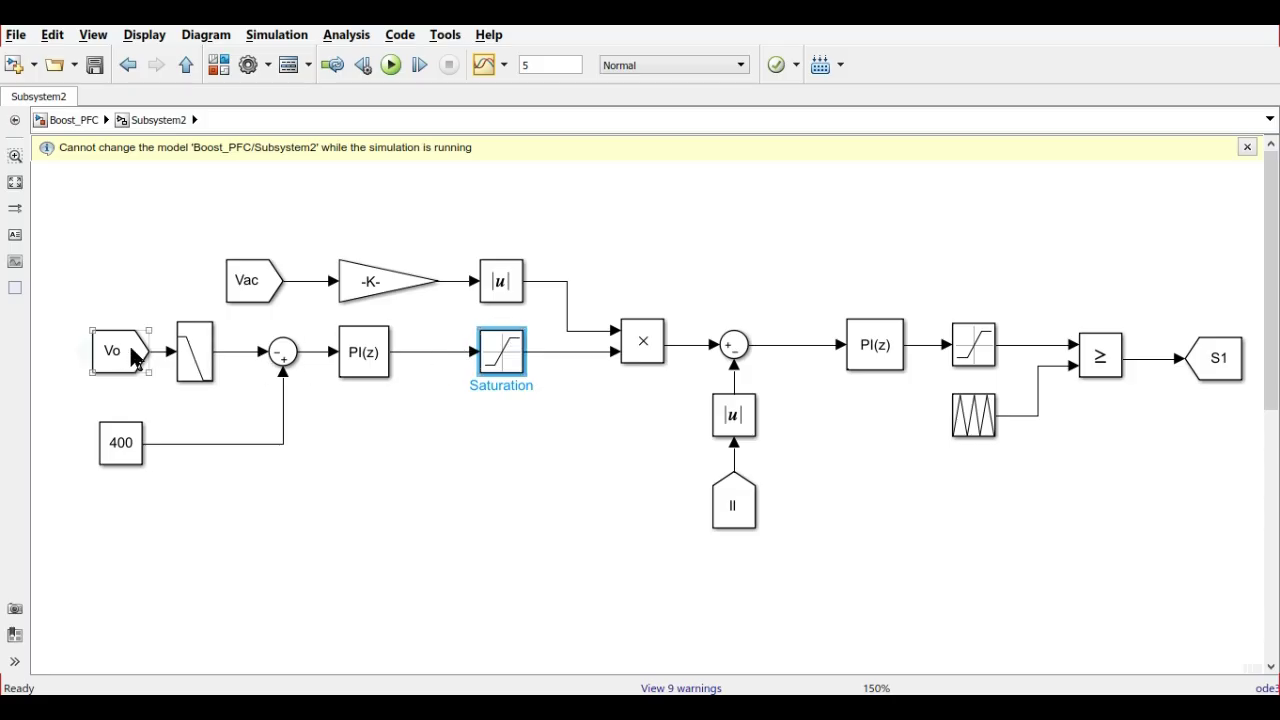
{"action": "left_click", "coordinate": [550, 377]}
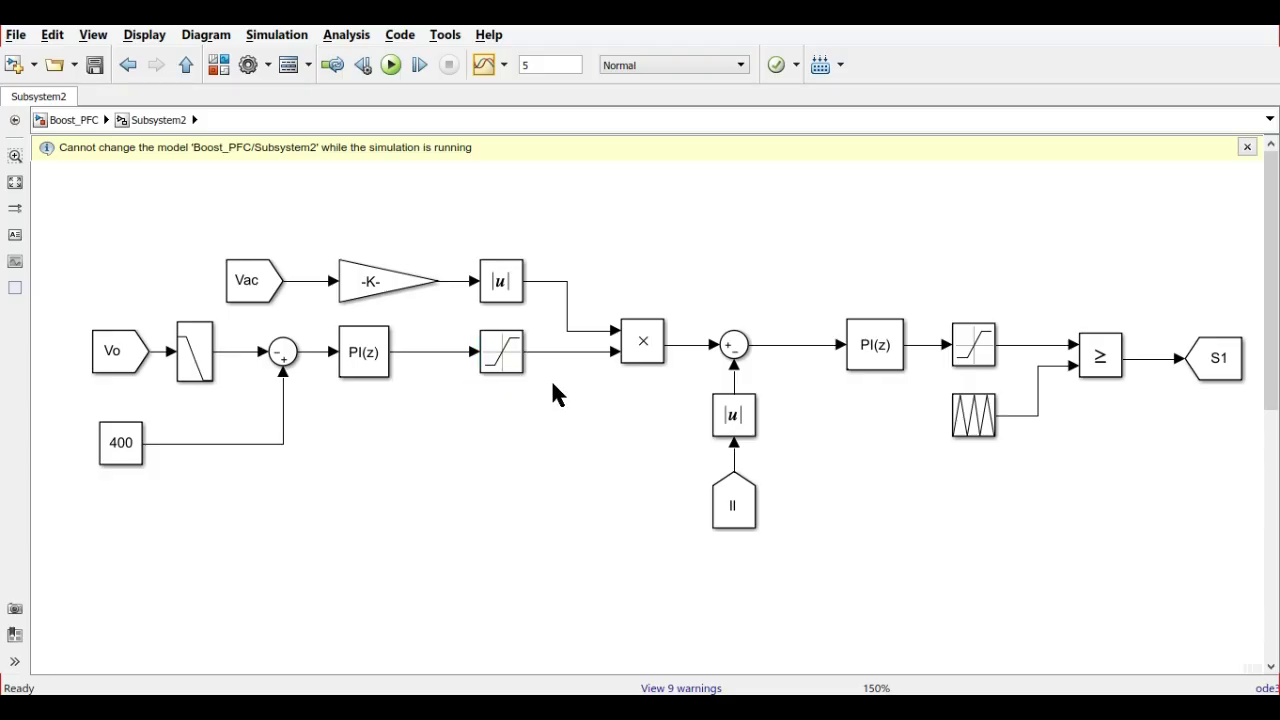
{"action": "left_click_drag", "start_coordinate": [226, 244], "coordinate": [513, 298]}
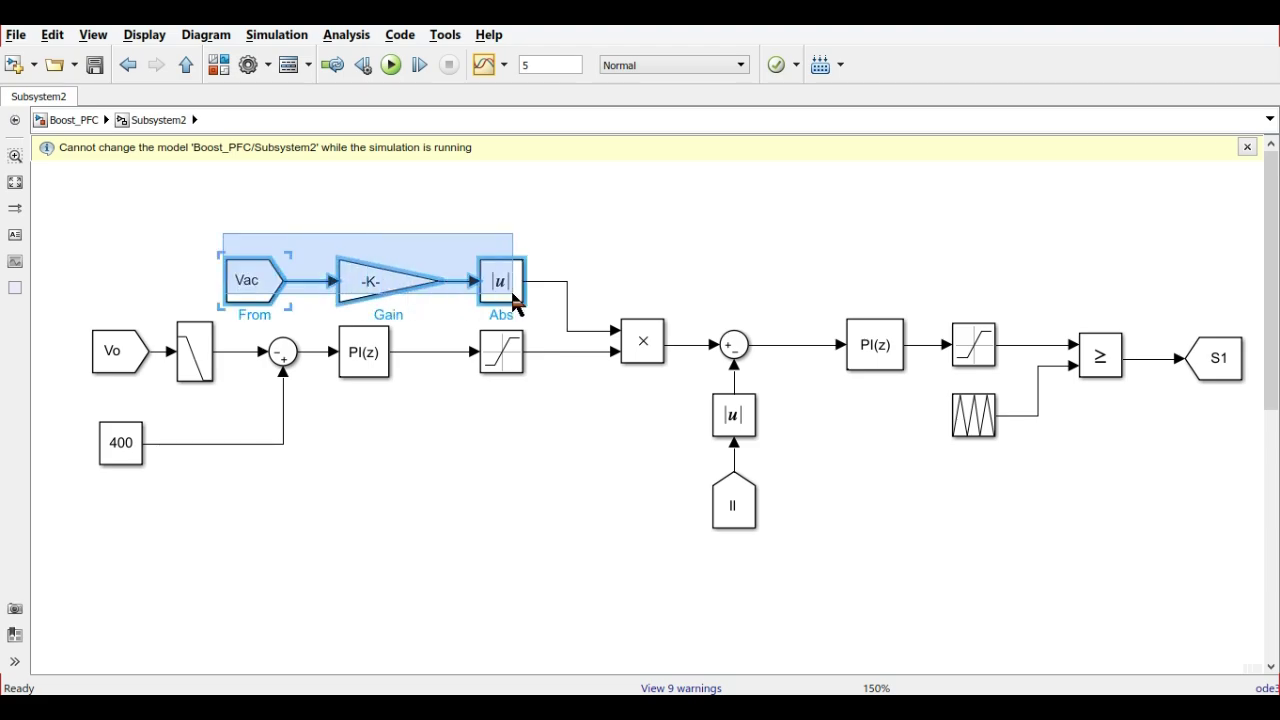
{"action": "left_click", "coordinate": [250, 285]}
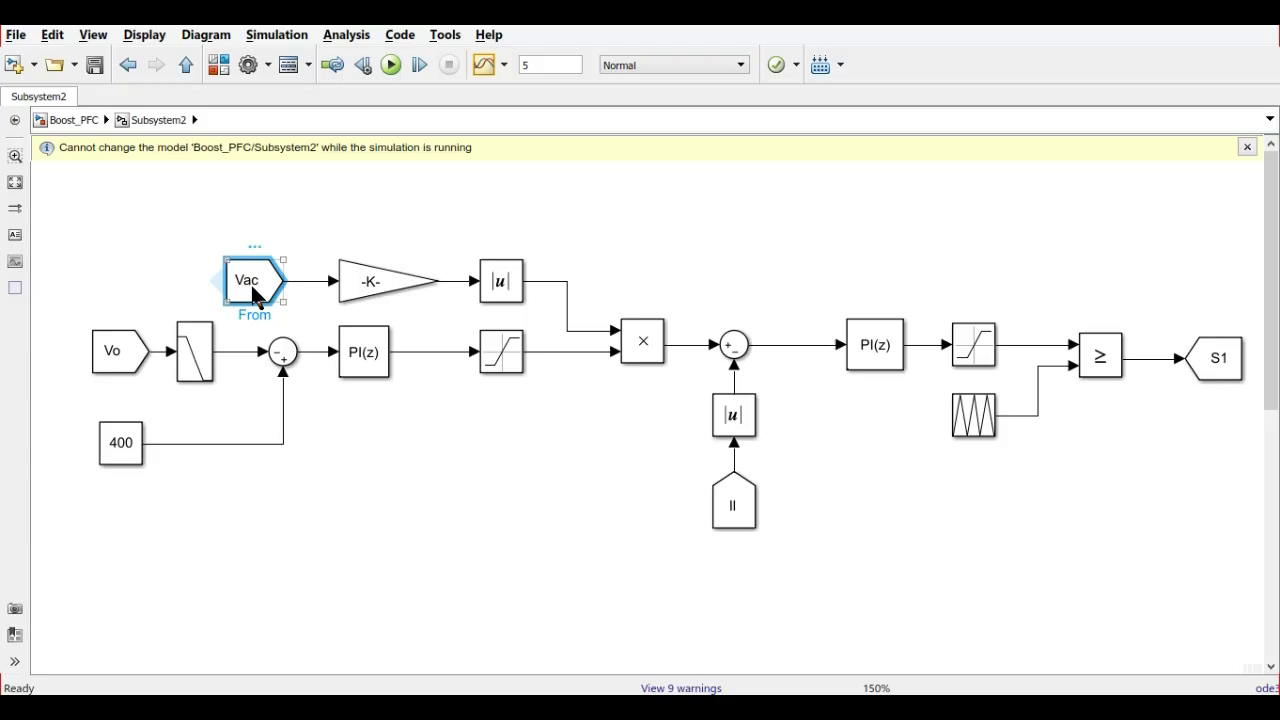
{"action": "left_click", "coordinate": [506, 282]}
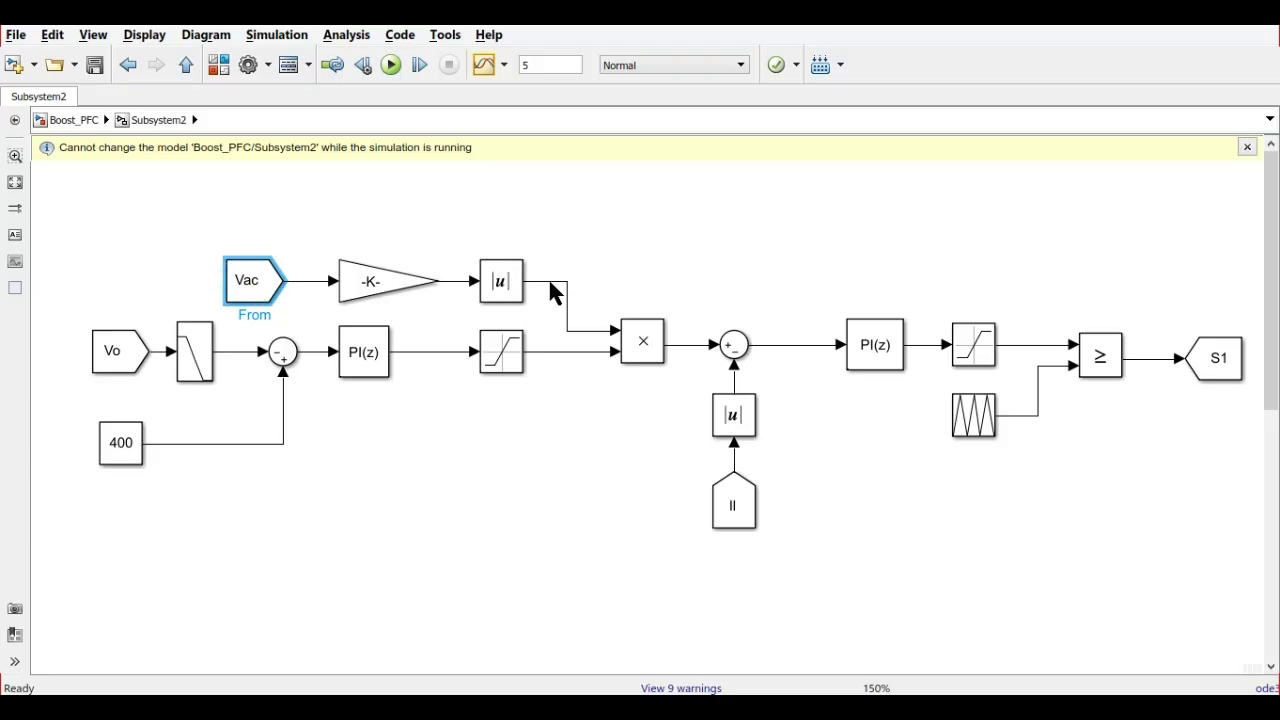
{"action": "left_click", "coordinate": [550, 282]}
{"action": "left_click", "coordinate": [614, 397]}
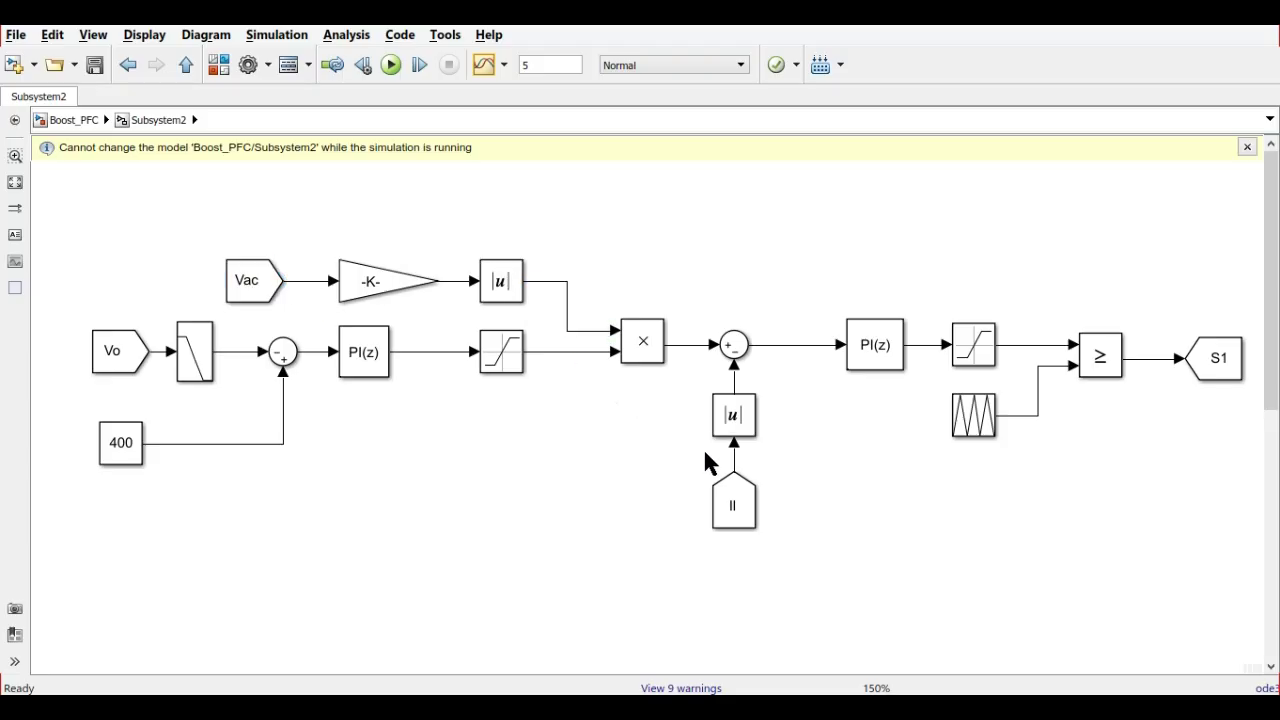
{"action": "left_click", "coordinate": [687, 346]}
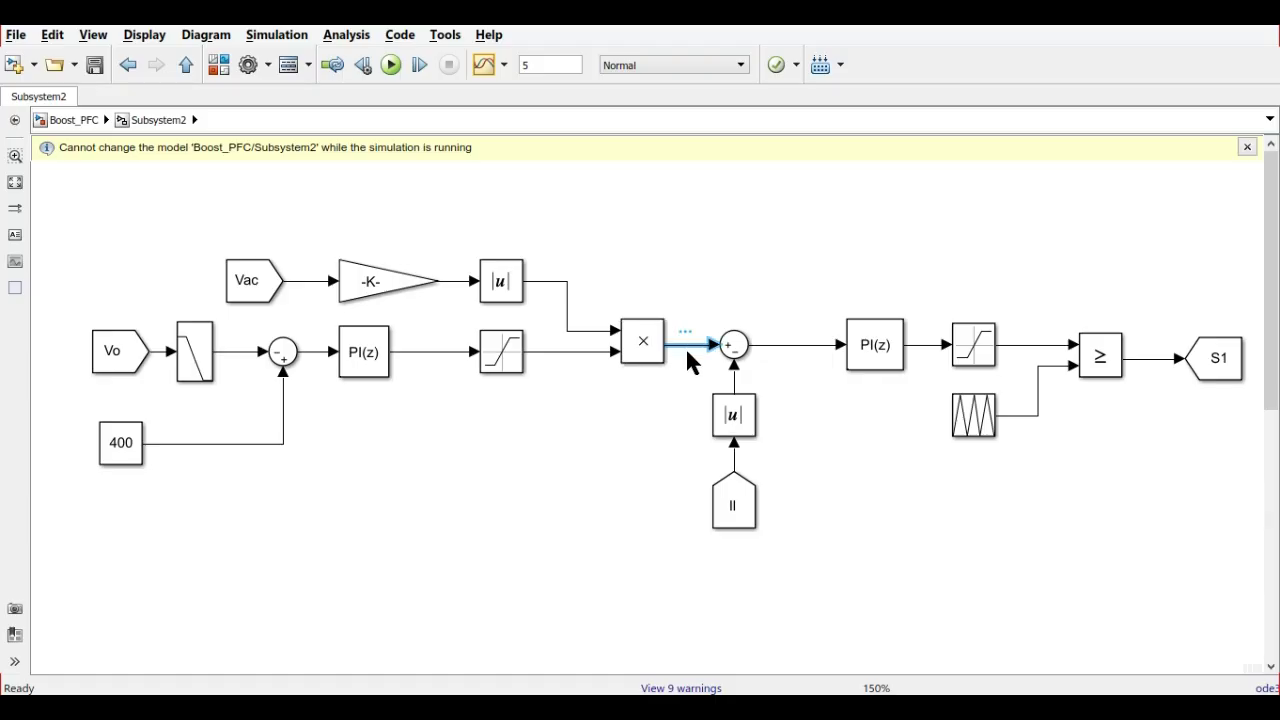
{"action": "left_click_drag", "start_coordinate": [809, 572], "coordinate": [678, 408]}
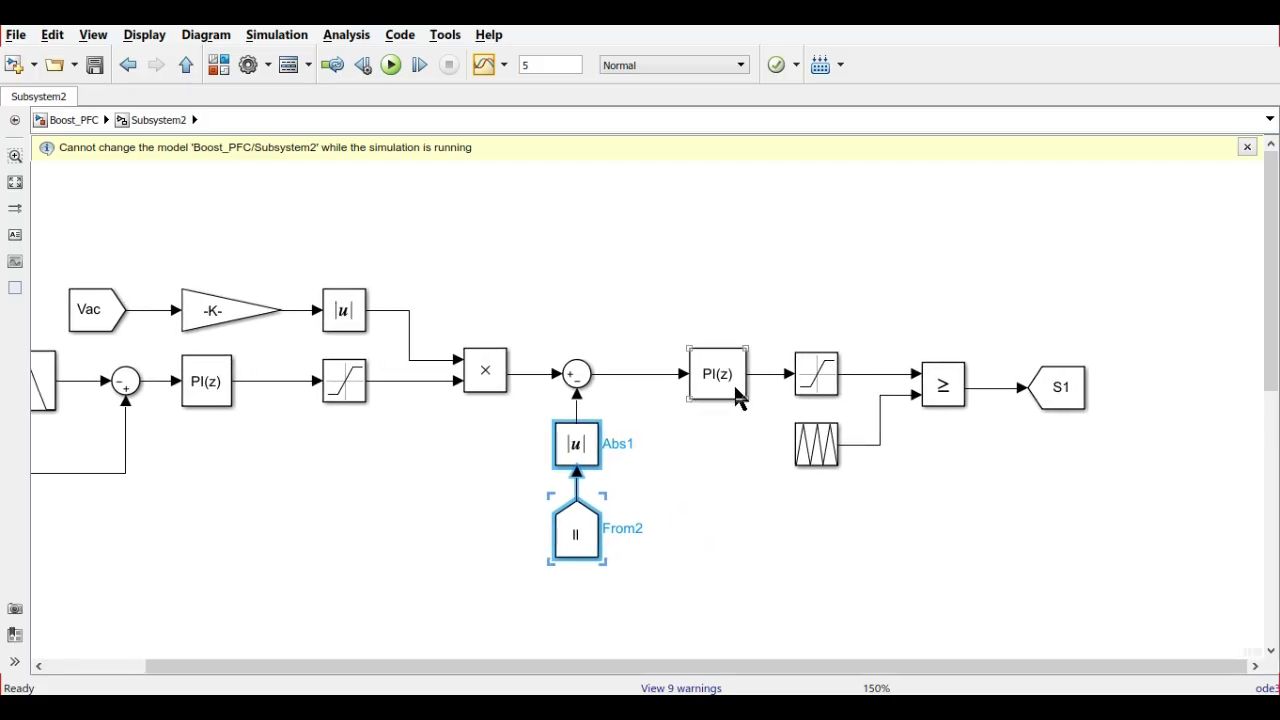
{"action": "left_click", "coordinate": [728, 383]}
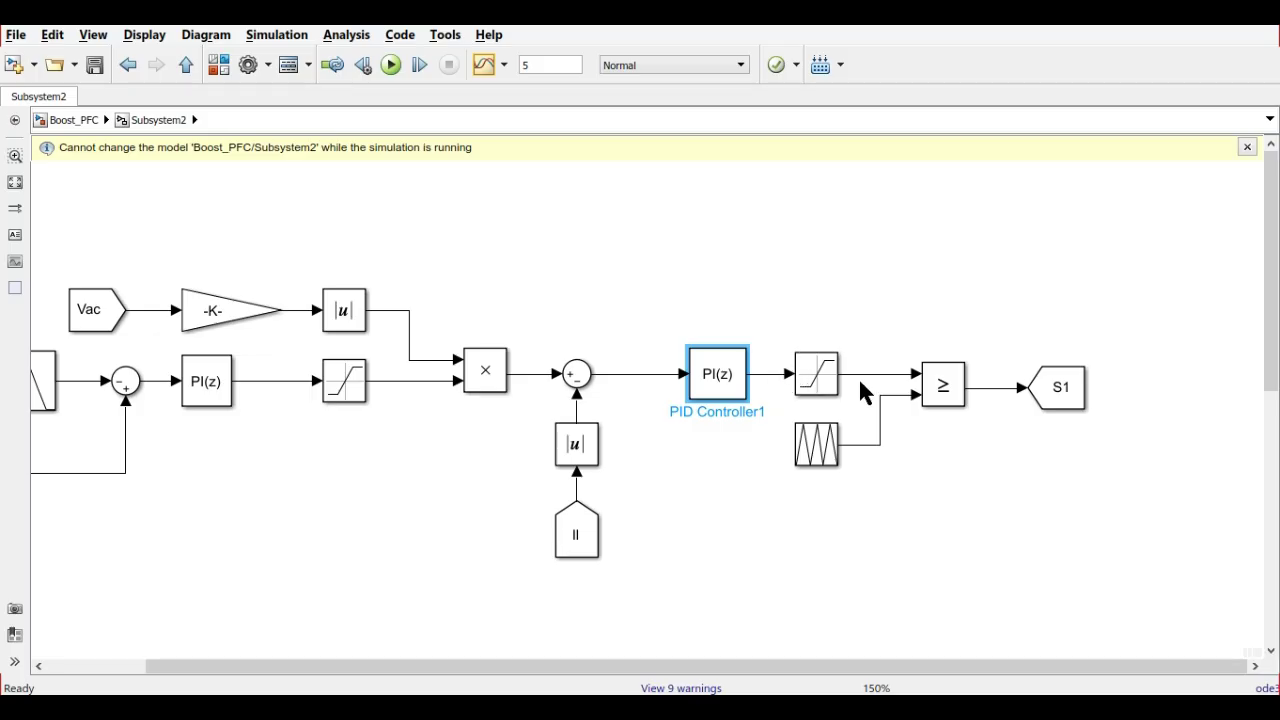
{"action": "left_click_drag", "start_coordinate": [1147, 551], "coordinate": [858, 350]}
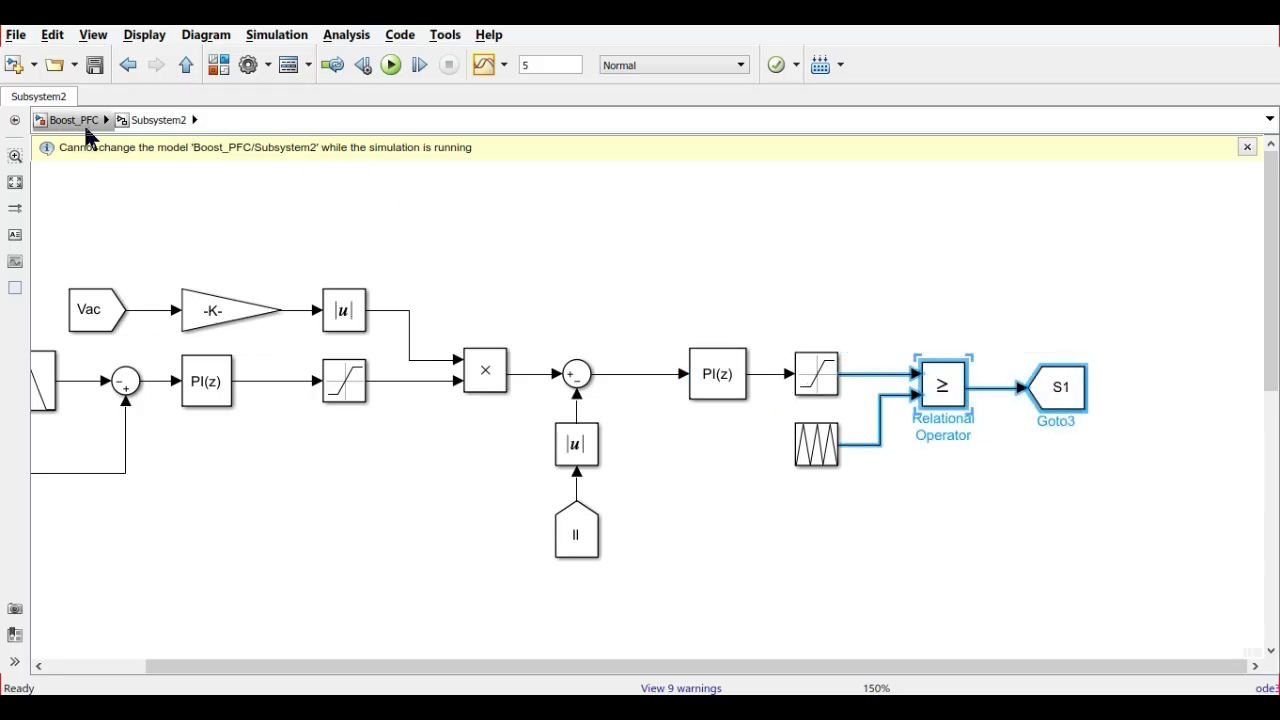
{"action": "left_click", "coordinate": [73, 121]}
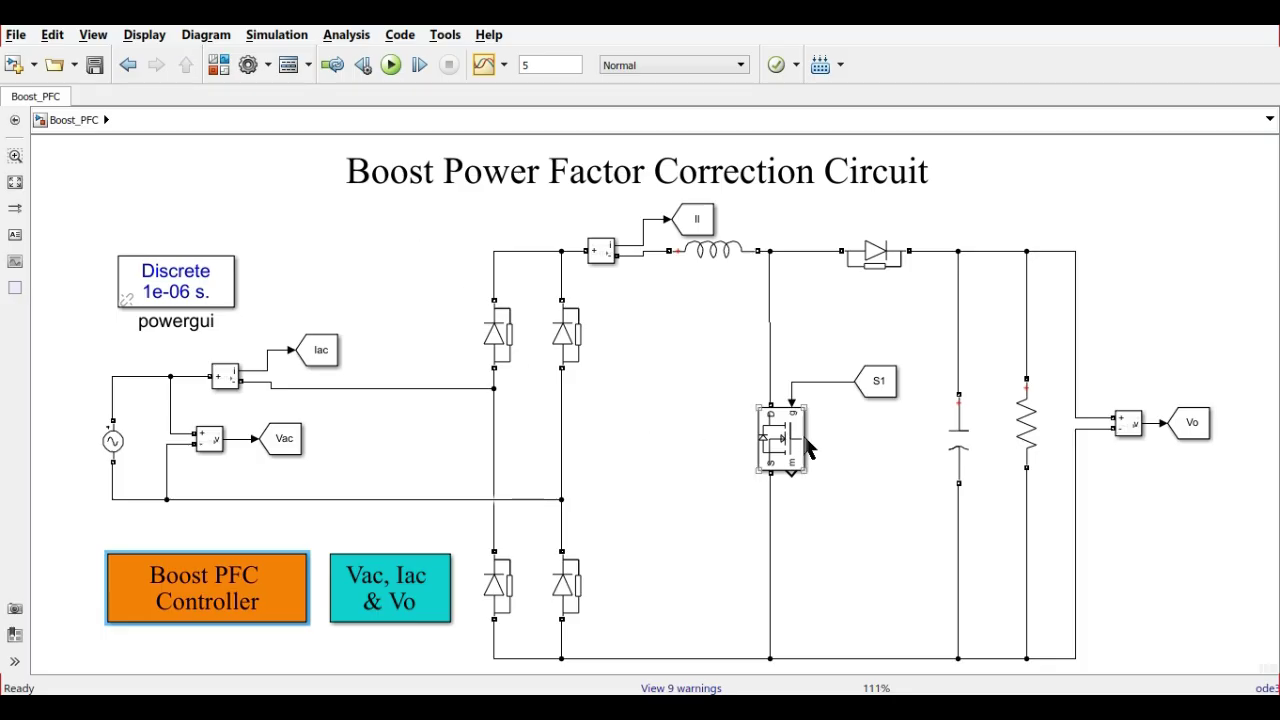
{"action": "double_click", "coordinate": [208, 597]}
{"action": "left_click", "coordinate": [1032, 452]}
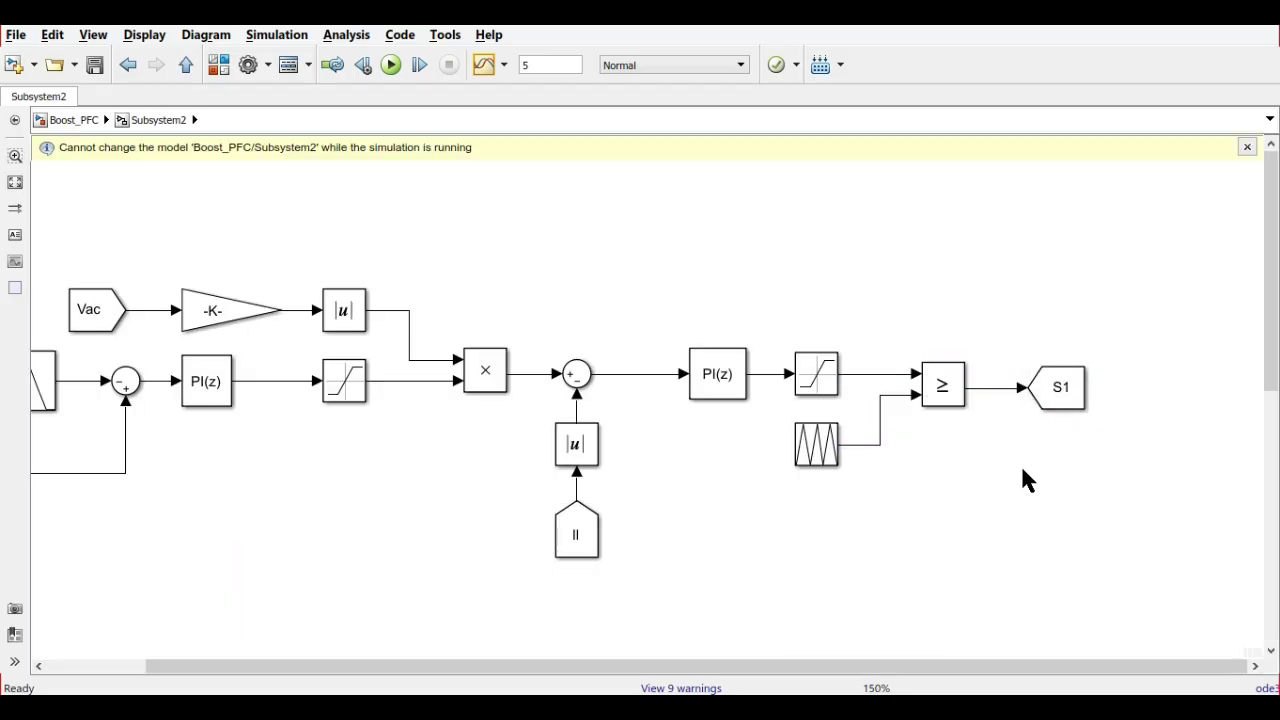
{"action": "left_click_drag", "start_coordinate": [697, 545], "coordinate": [820, 517]}
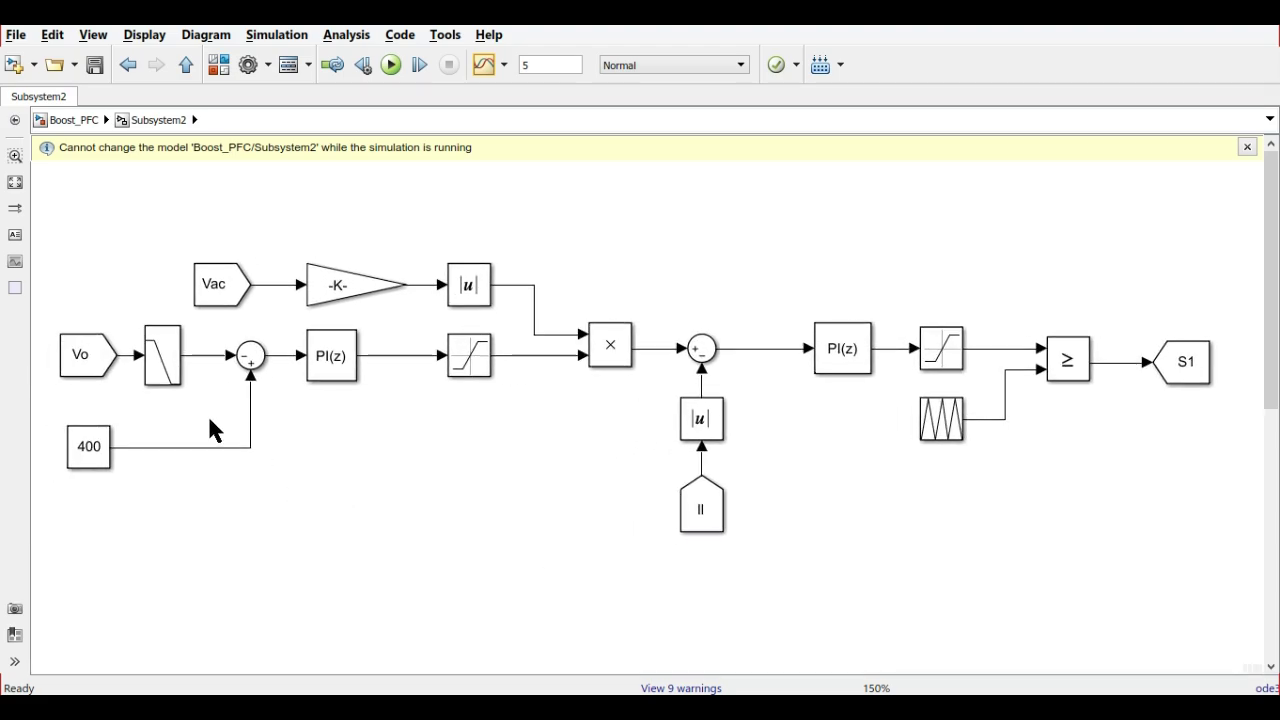
{"action": "left_click", "coordinate": [164, 354]}
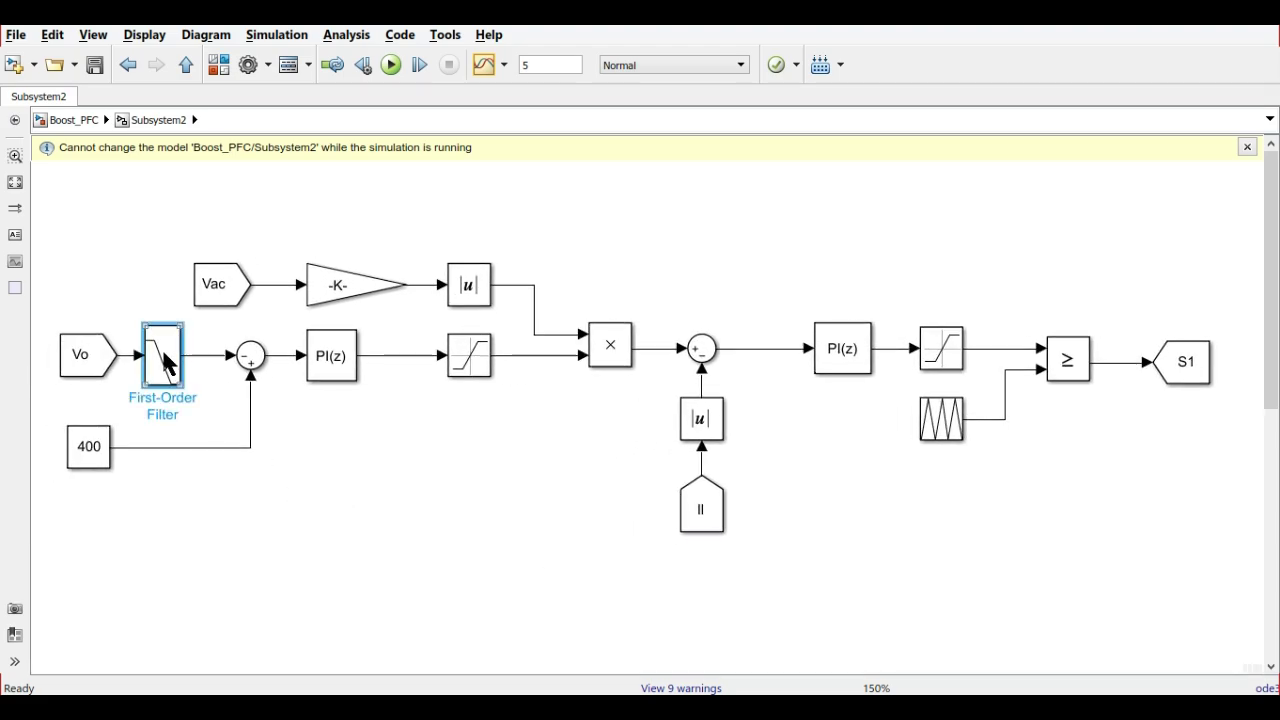
{"action": "left_click", "coordinate": [330, 372]}
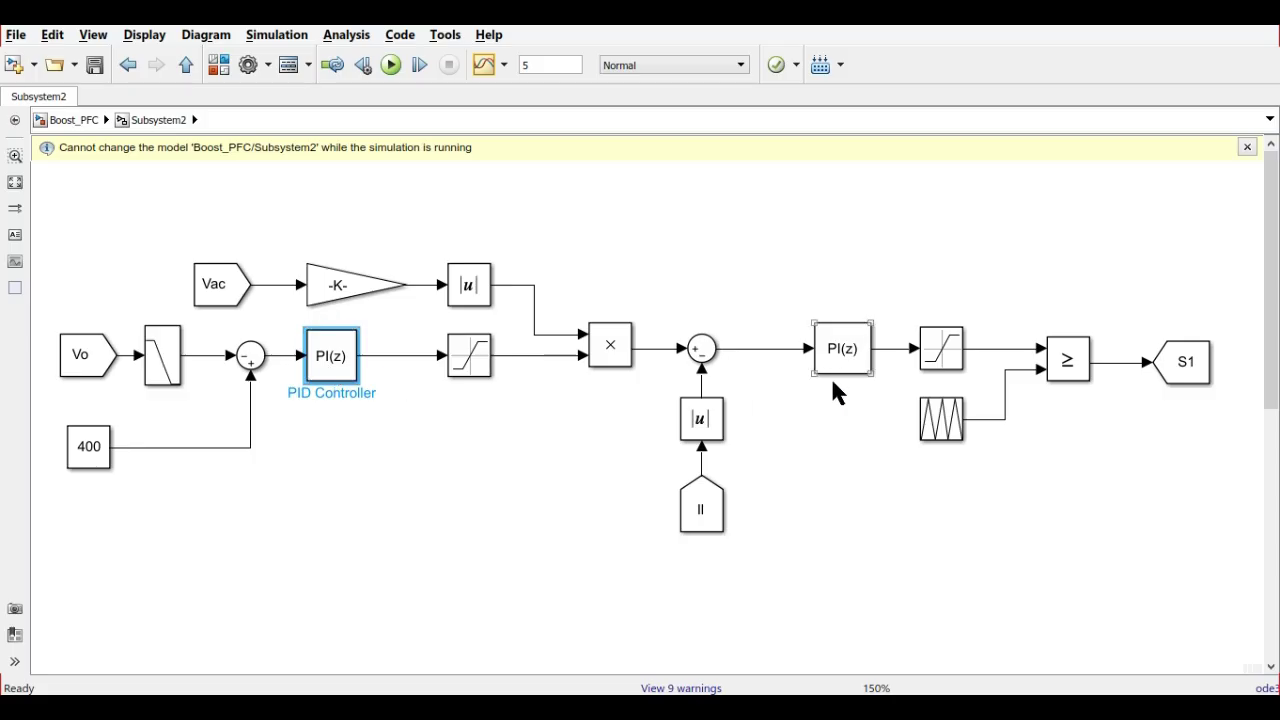
{"action": "left_click", "coordinate": [955, 412]}
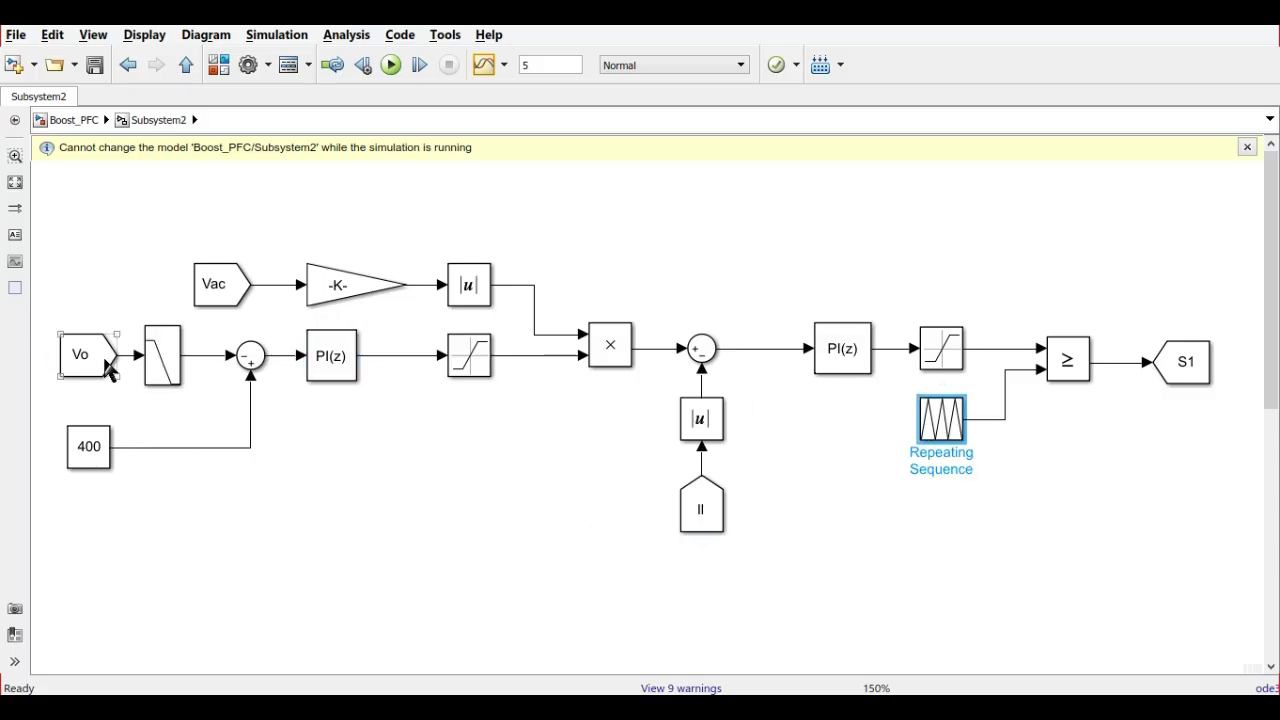
{"action": "left_click", "coordinate": [158, 364]}
{"action": "double_click", "coordinate": [176, 378]}
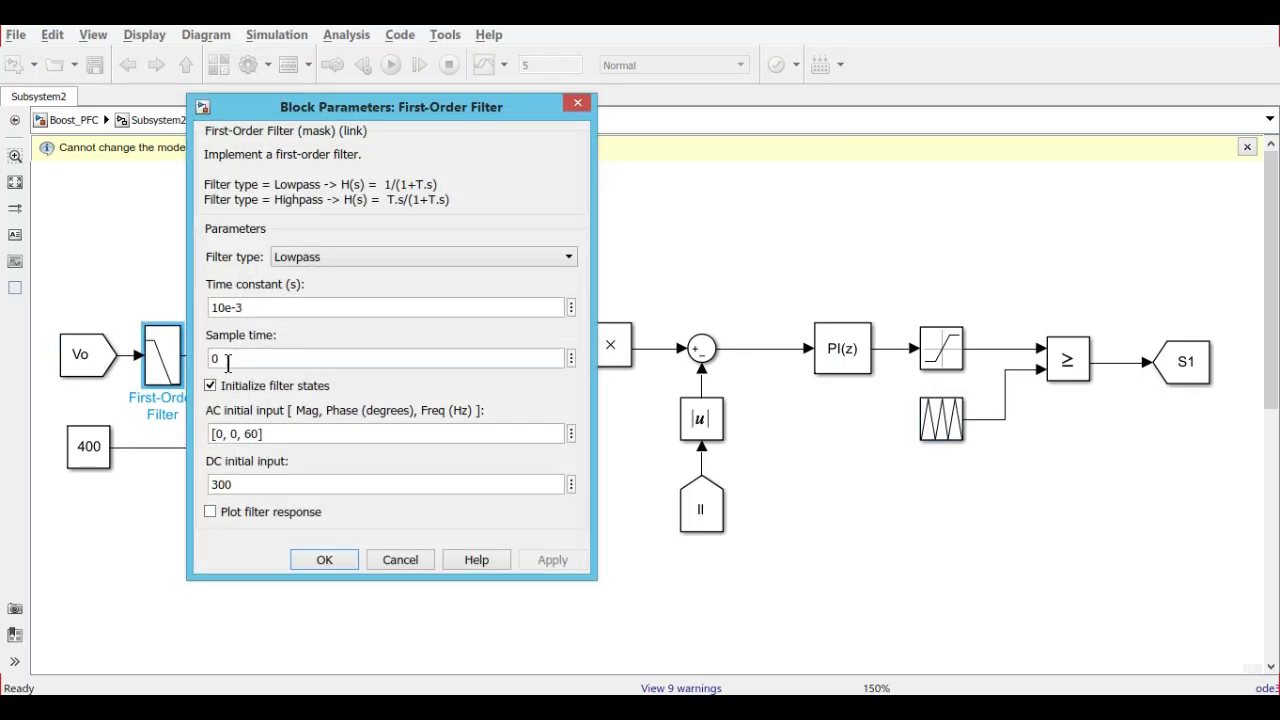
{"action": "double_click", "coordinate": [260, 307]}
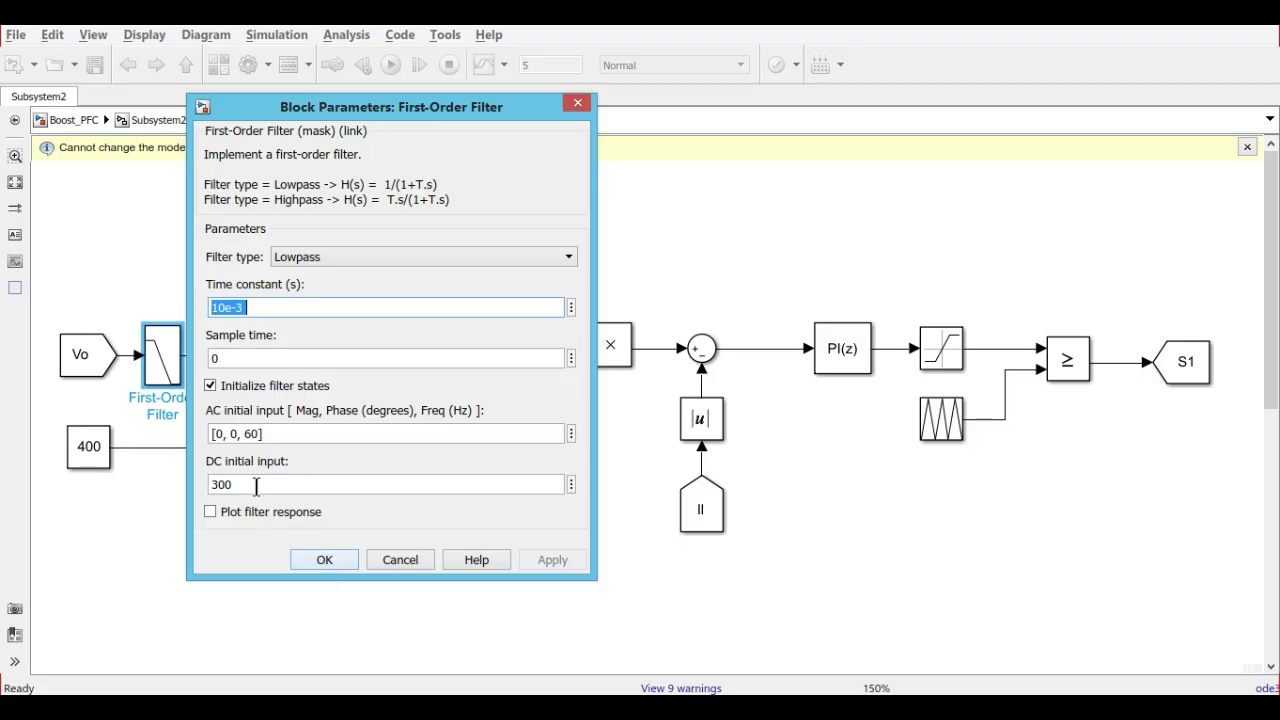
{"action": "double_click", "coordinate": [256, 485]}
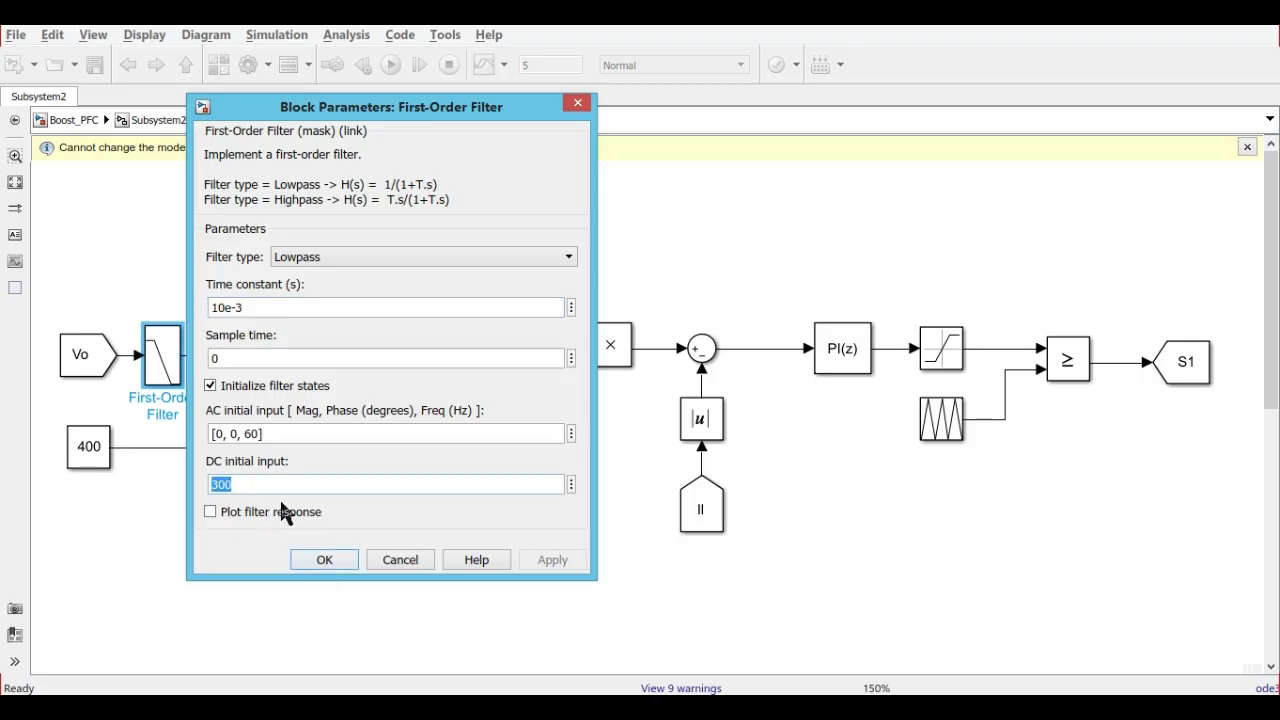
{"action": "left_click", "coordinate": [309, 562]}
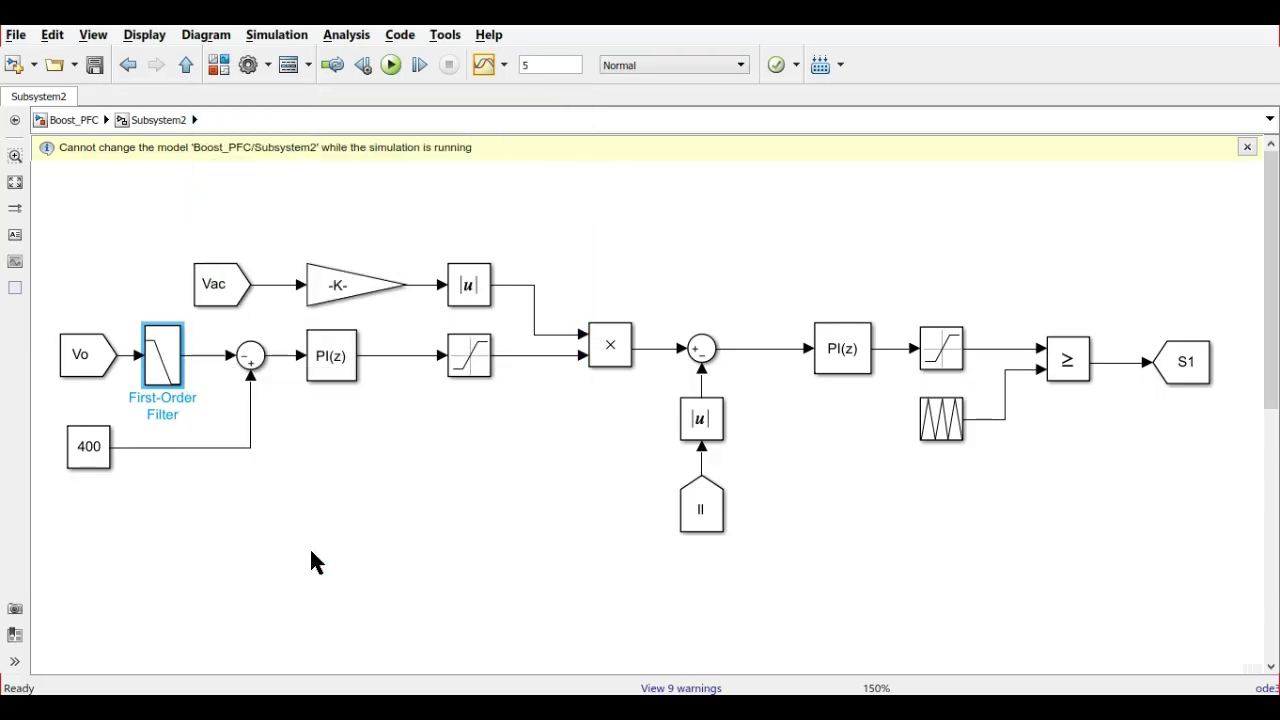
{"action": "left_click", "coordinate": [315, 475]}
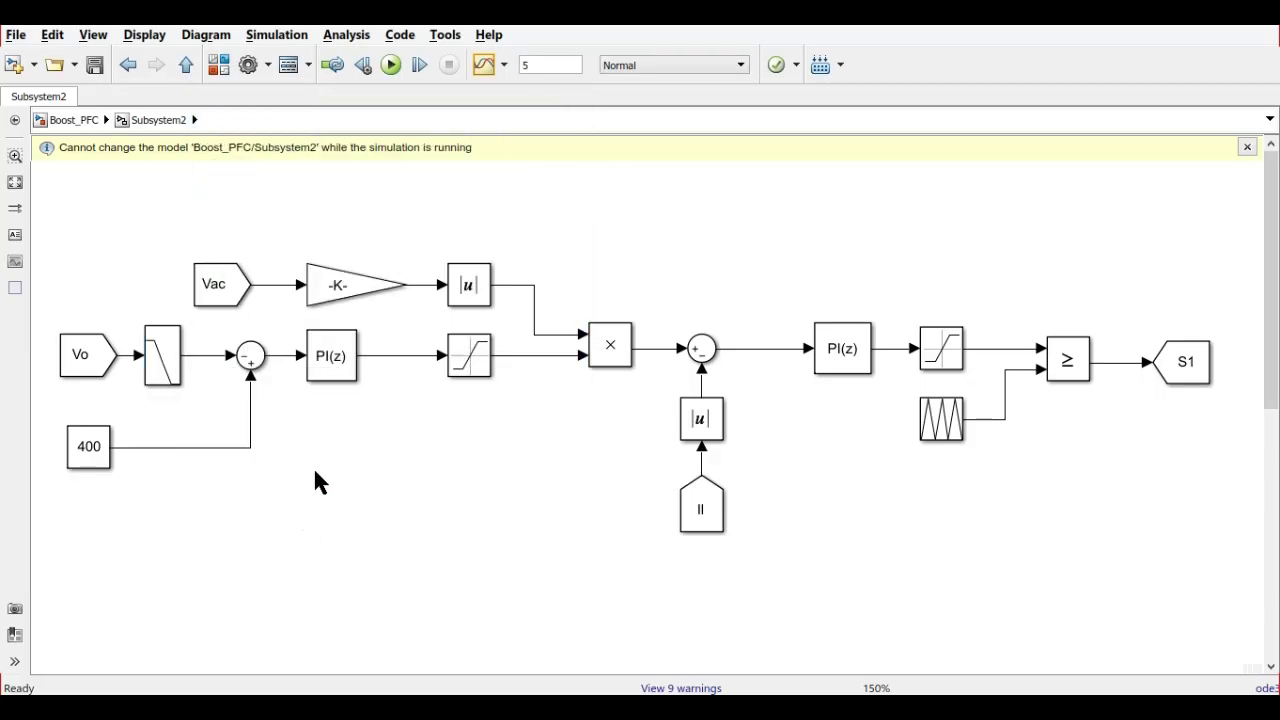
{"action": "left_click", "coordinate": [340, 365]}
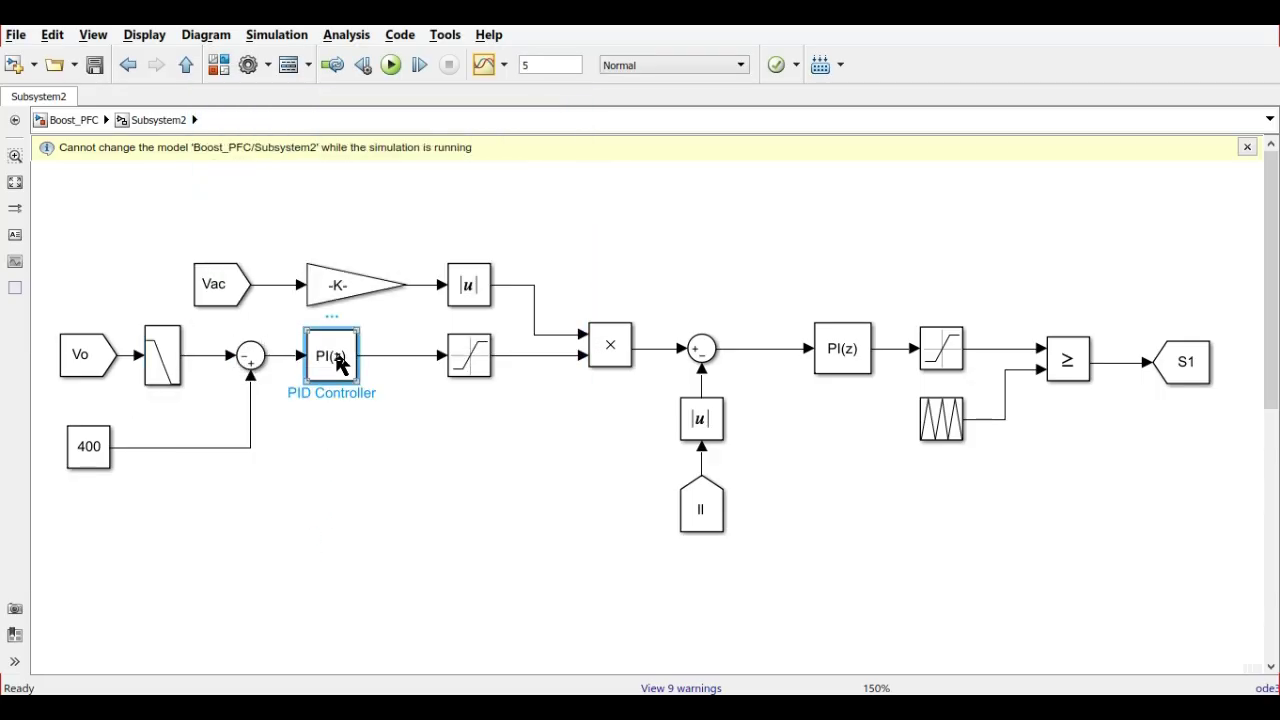
{"action": "double_click", "coordinate": [340, 365]}
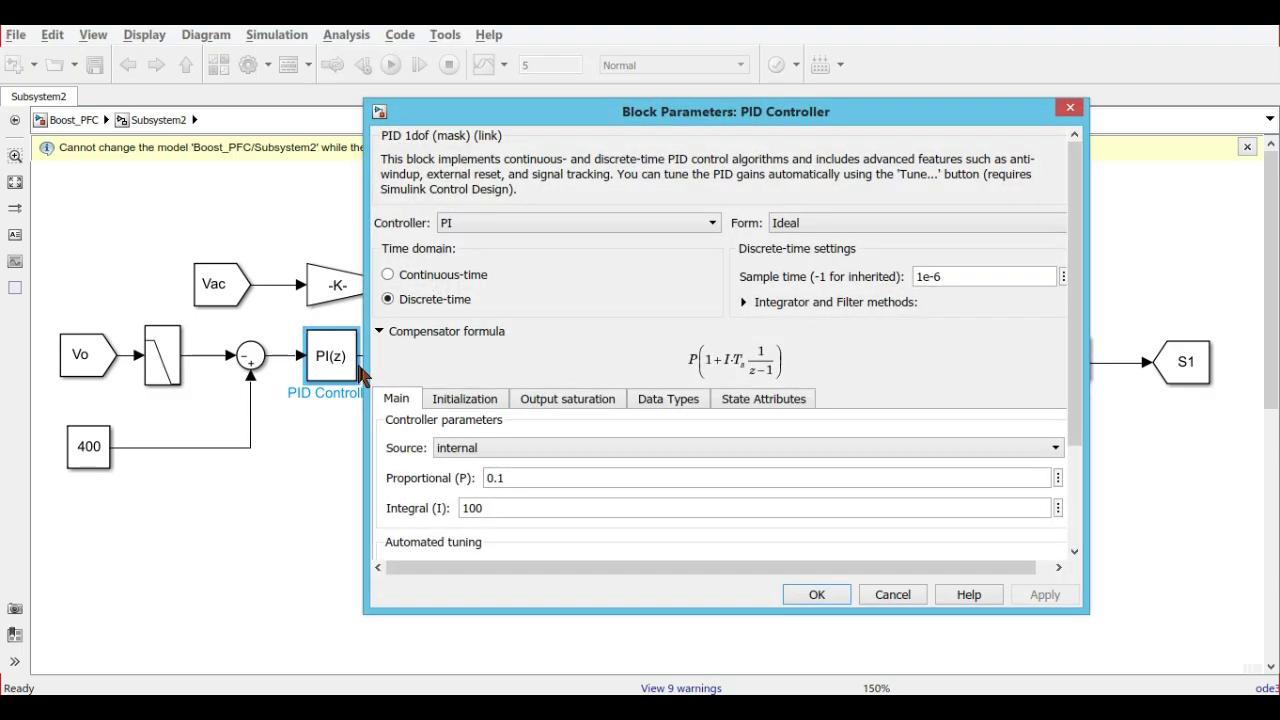
{"action": "double_click", "coordinate": [551, 480]}
{"action": "double_click", "coordinate": [529, 512]}
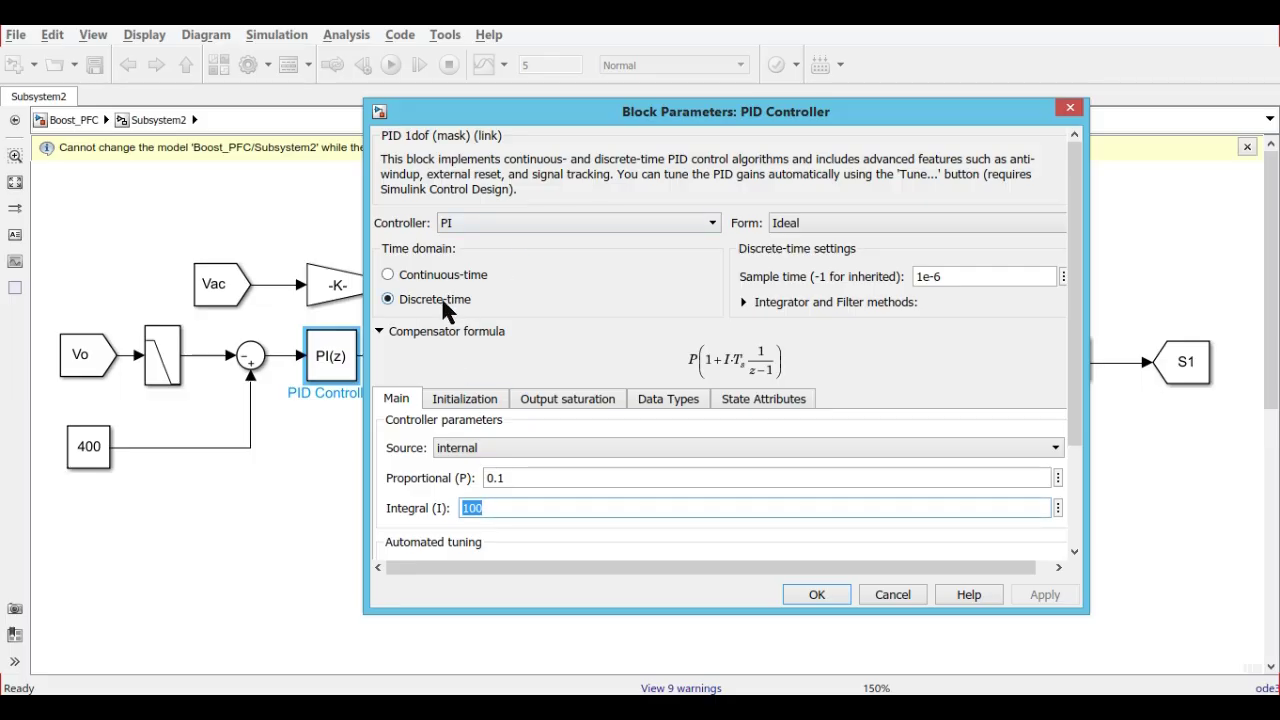
{"action": "double_click", "coordinate": [972, 280]}
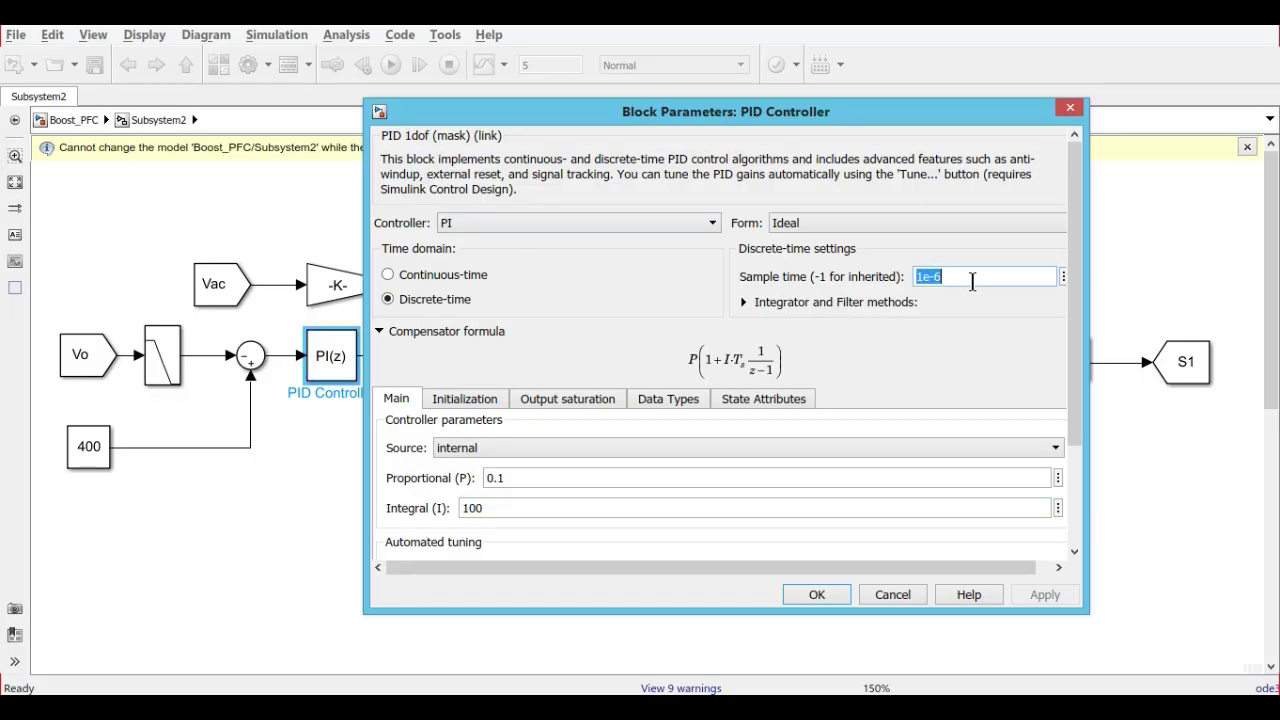
{"action": "left_click", "coordinate": [826, 592]}
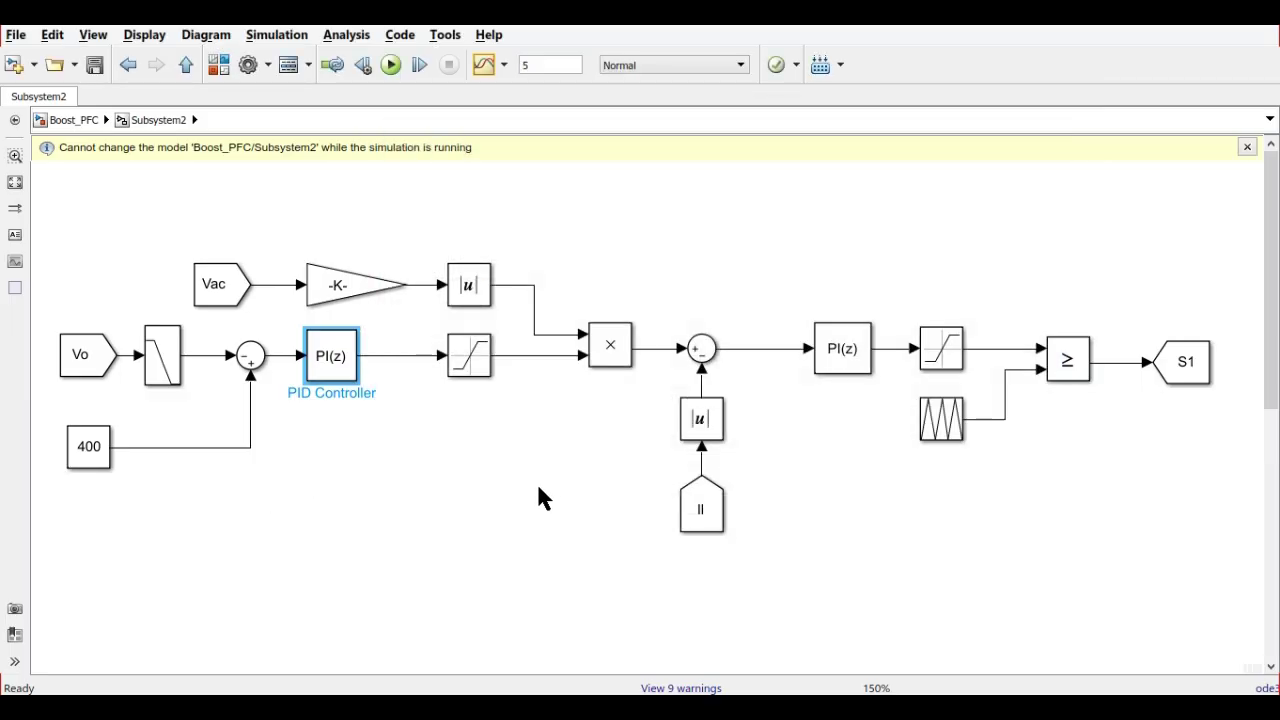
{"action": "left_click", "coordinate": [470, 360]}
{"action": "double_click", "coordinate": [474, 366]}
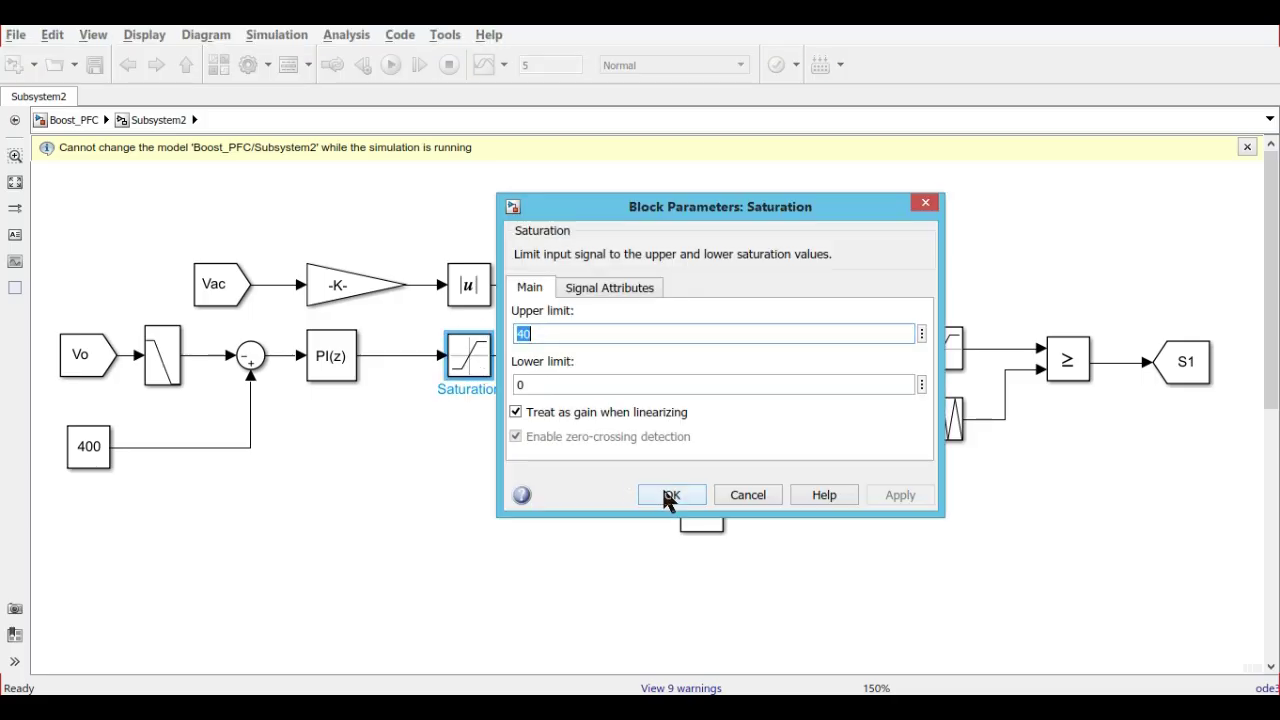
{"action": "left_click", "coordinate": [668, 496]}
{"action": "left_click", "coordinate": [340, 290]}
{"action": "double_click", "coordinate": [340, 290]}
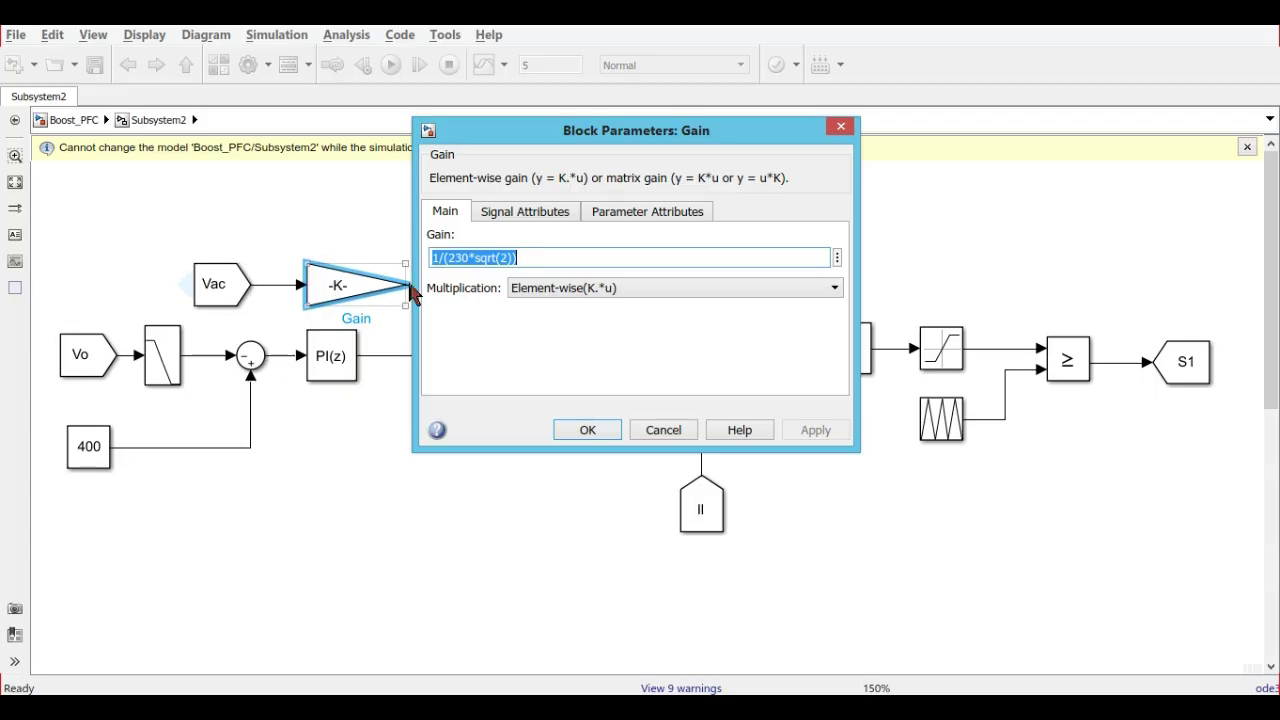
{"action": "left_click", "coordinate": [541, 258]}
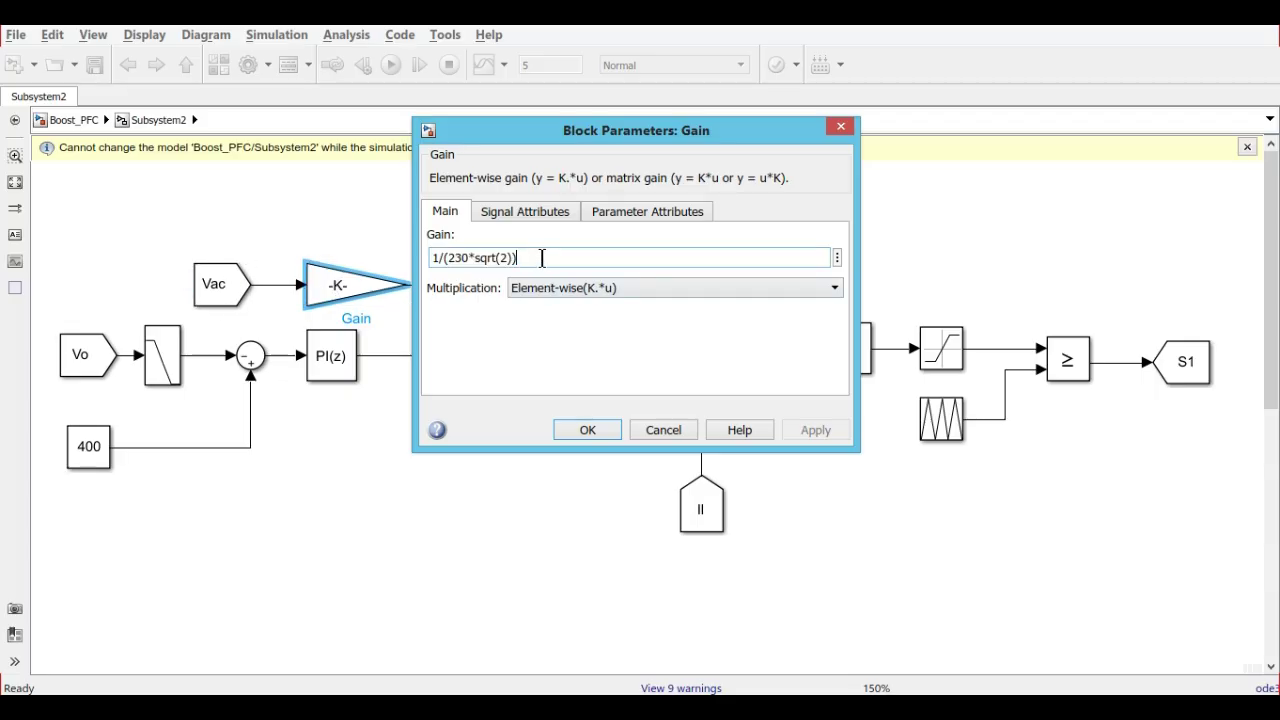
{"action": "left_click", "coordinate": [590, 429]}
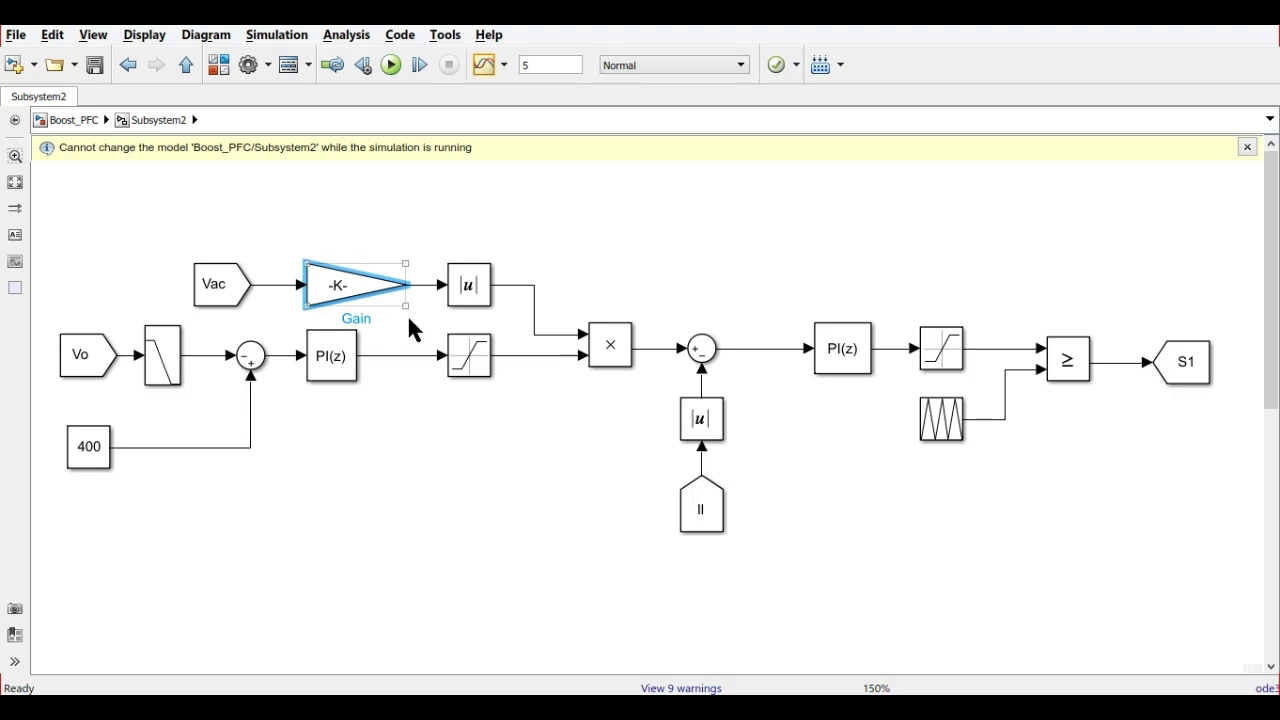
{"action": "left_click", "coordinate": [478, 297]}
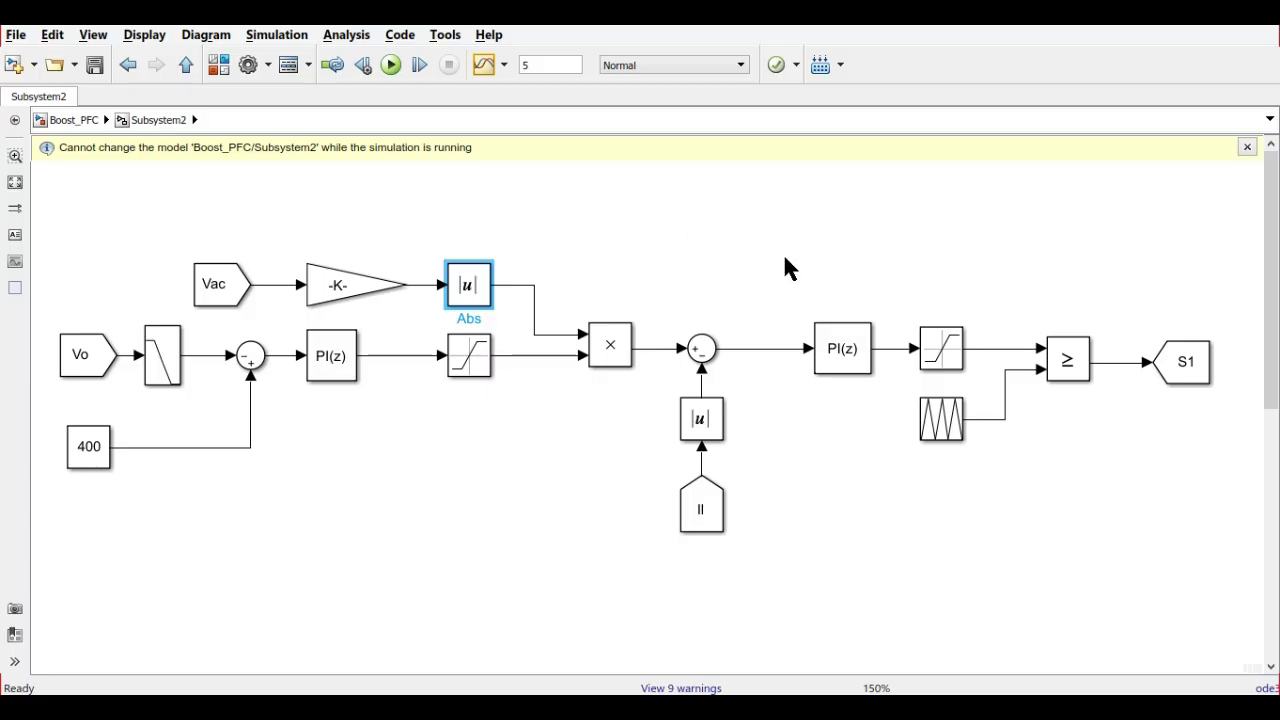
{"action": "left_click", "coordinate": [544, 333]}
{"action": "left_click", "coordinate": [546, 333]}
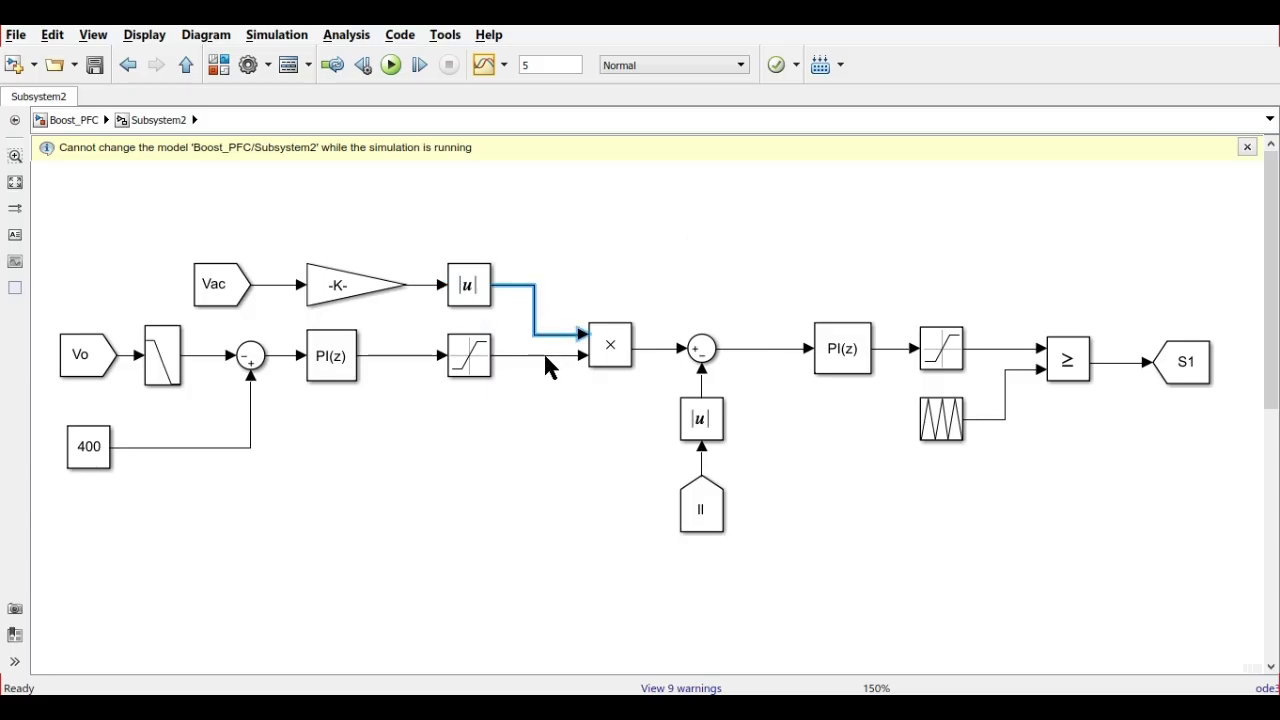
{"action": "left_click", "coordinate": [543, 353]}
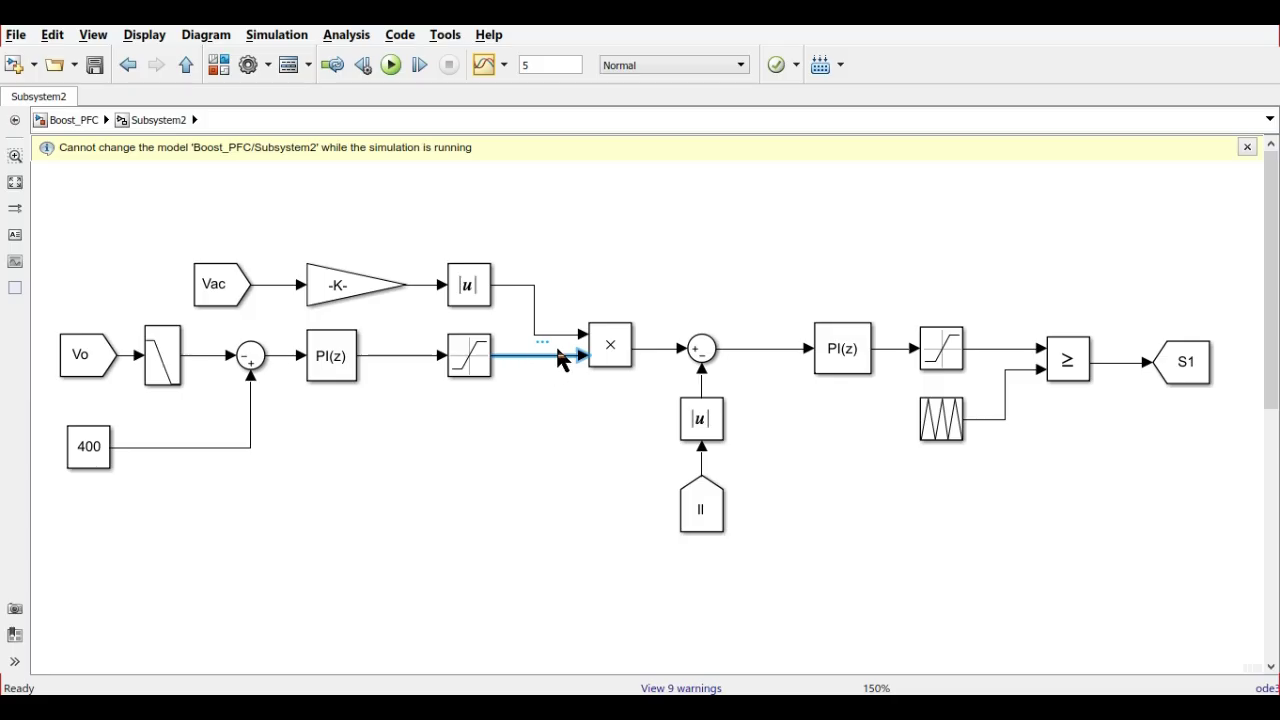
{"action": "left_click", "coordinate": [657, 354]}
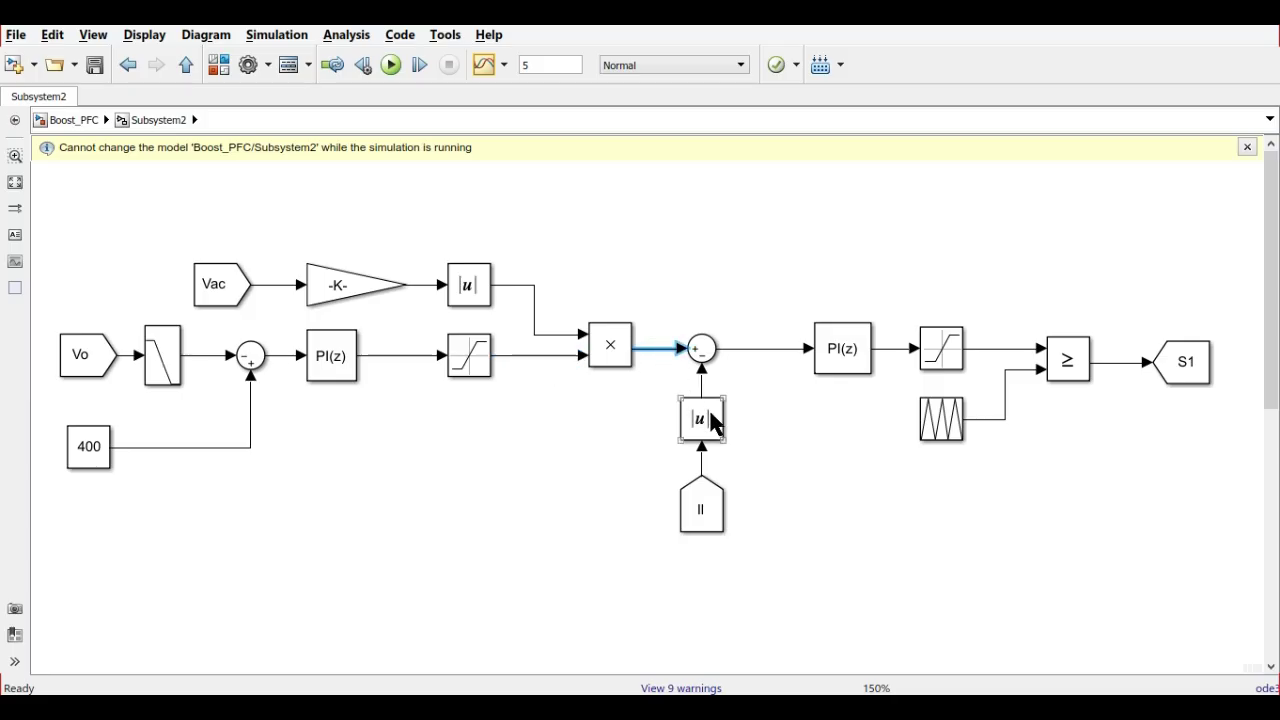
{"action": "left_click_drag", "start_coordinate": [760, 551], "coordinate": [692, 414]}
{"action": "left_click_drag", "start_coordinate": [808, 515], "coordinate": [730, 535]}
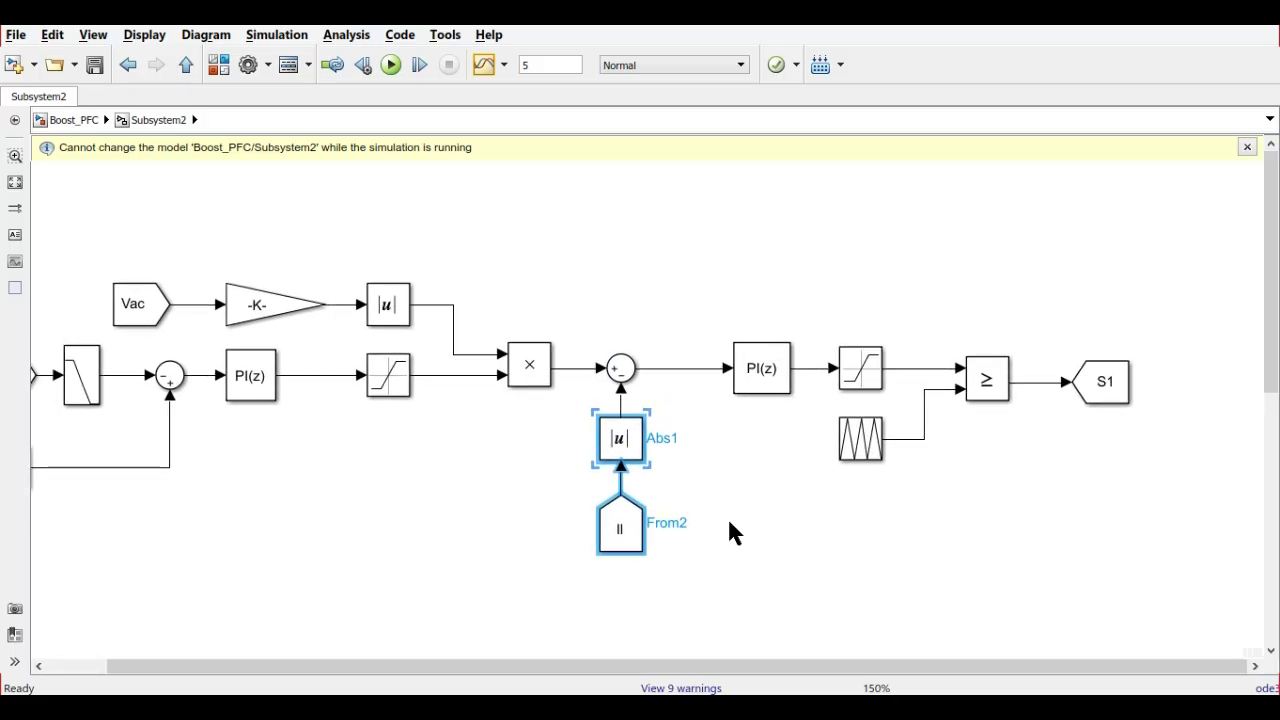
{"action": "left_click", "coordinate": [765, 390]}
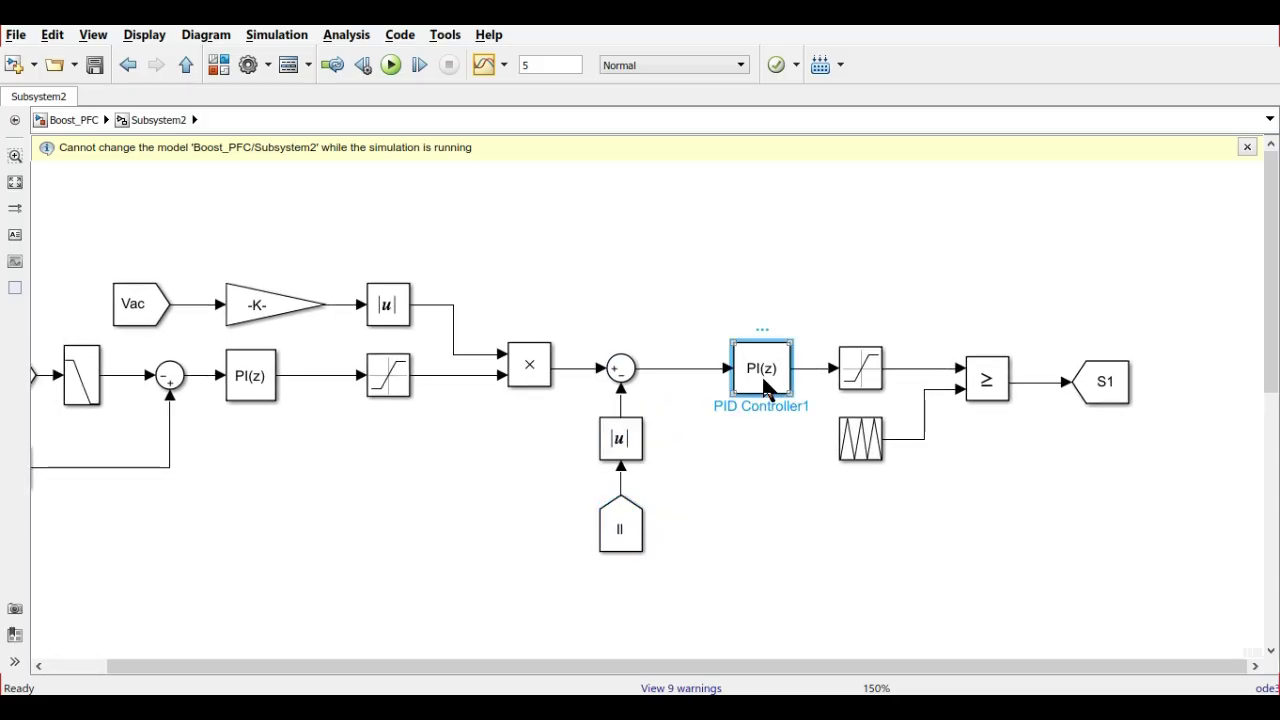
Review the current-loop PI controller gains: proportional 1, integral 500.
{"action": "double_click", "coordinate": [765, 388]}
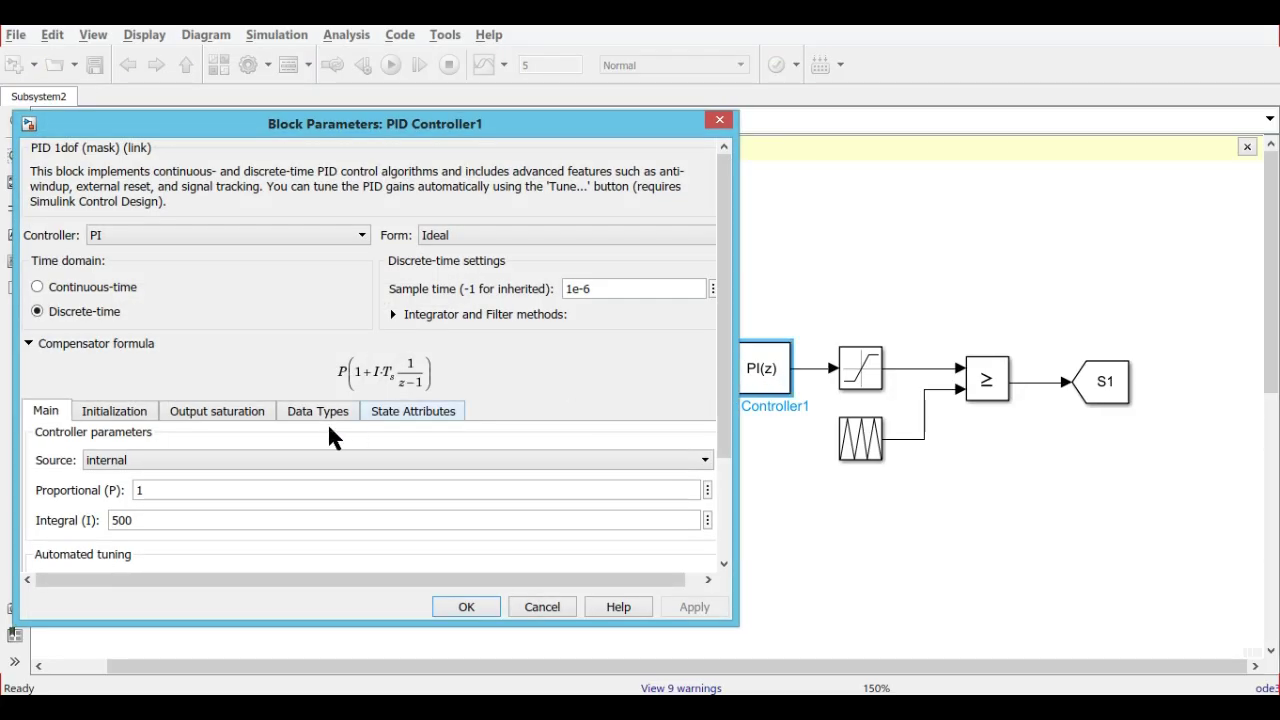
{"action": "double_click", "coordinate": [163, 484]}
{"action": "double_click", "coordinate": [163, 517]}
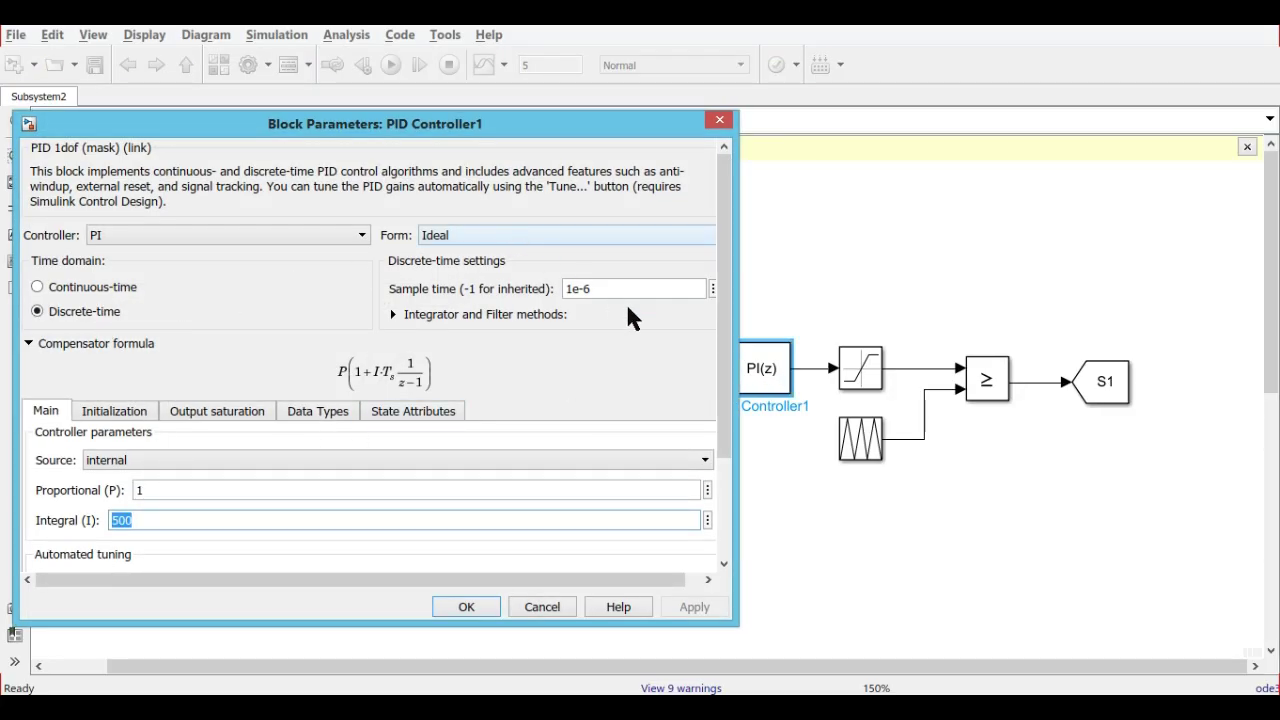
{"action": "left_click", "coordinate": [474, 605]}
Check the current-loop limiter and the 50 kHz [0 1 0] triangle carrier settings.
{"action": "left_click", "coordinate": [857, 370]}
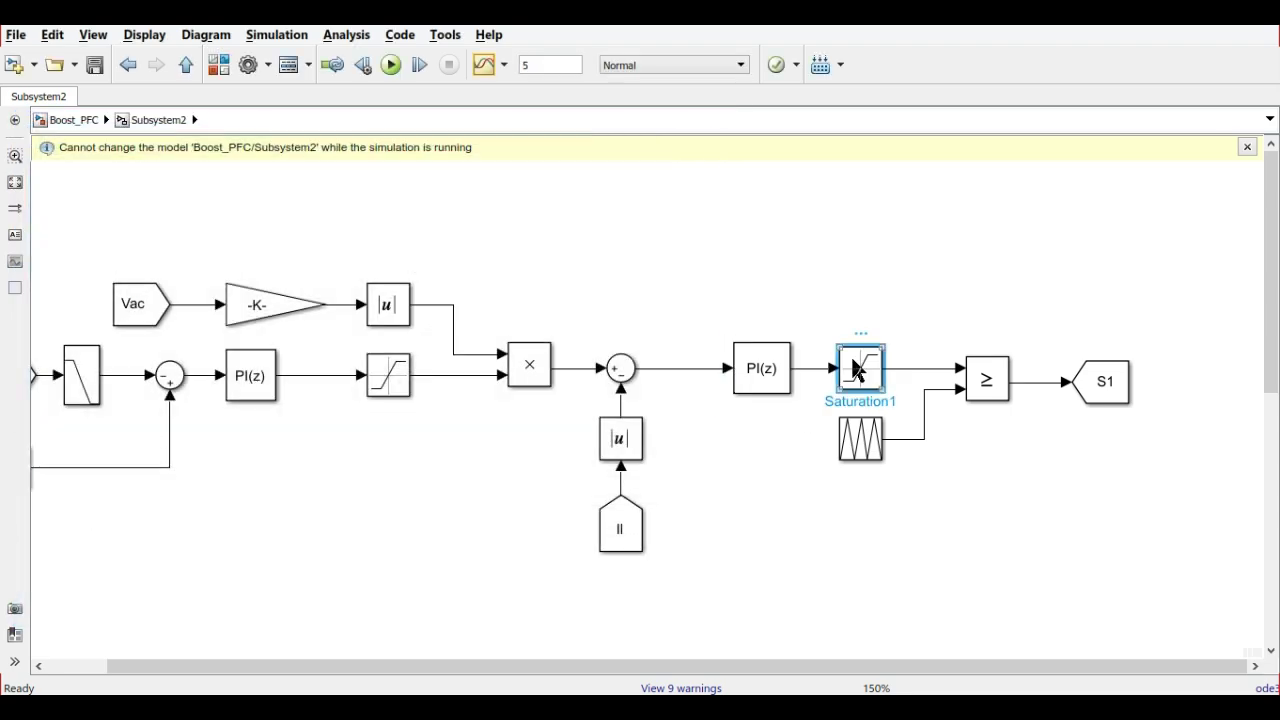
{"action": "double_click", "coordinate": [857, 370]}
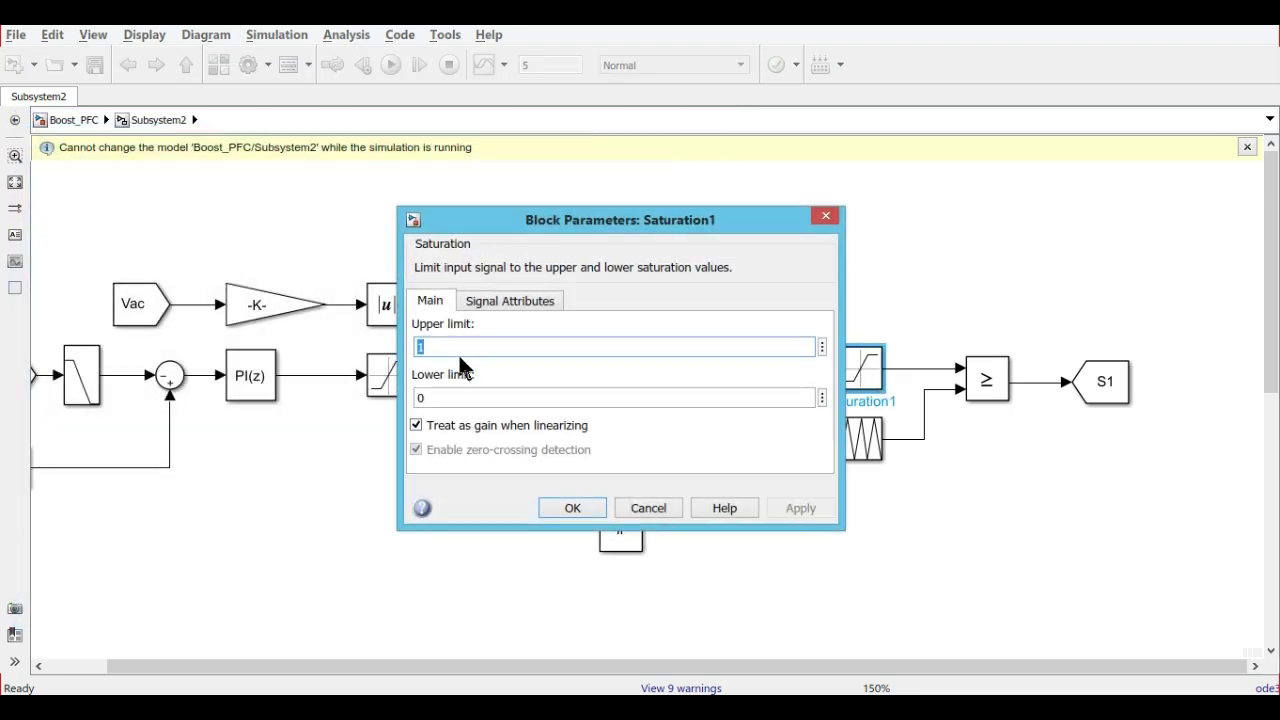
{"action": "left_click", "coordinate": [562, 510]}
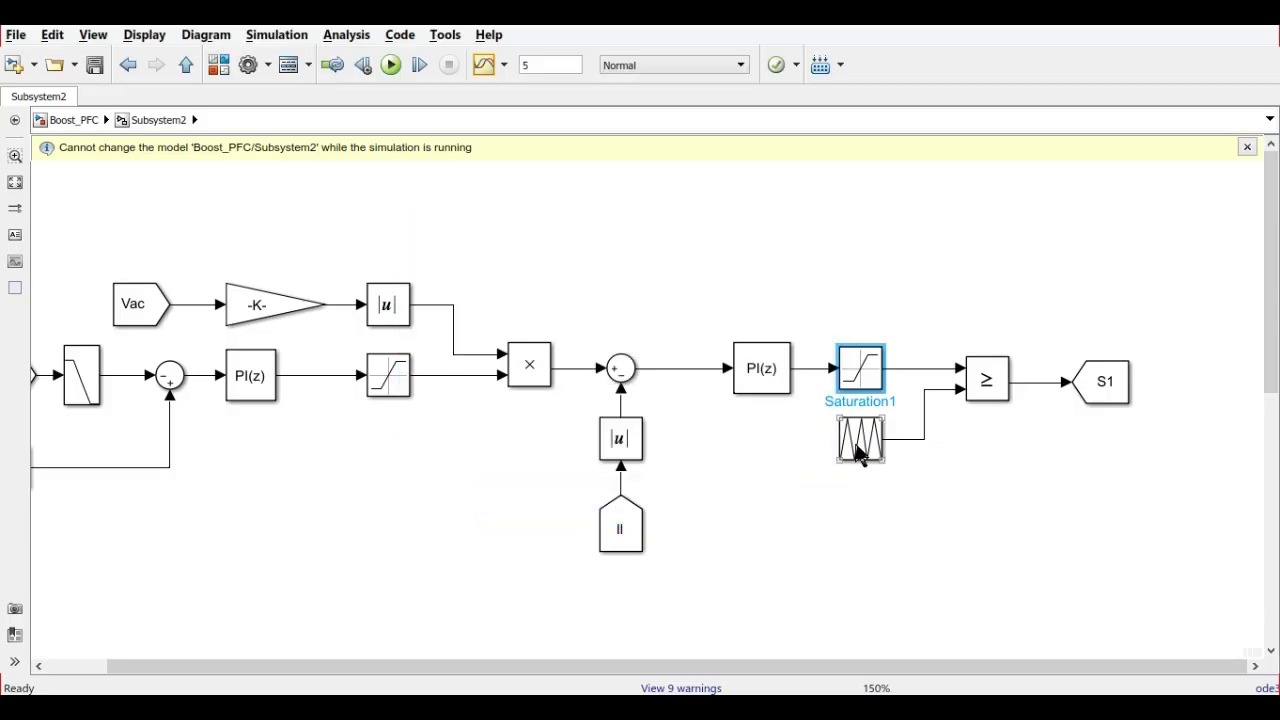
{"action": "double_click", "coordinate": [860, 450]}
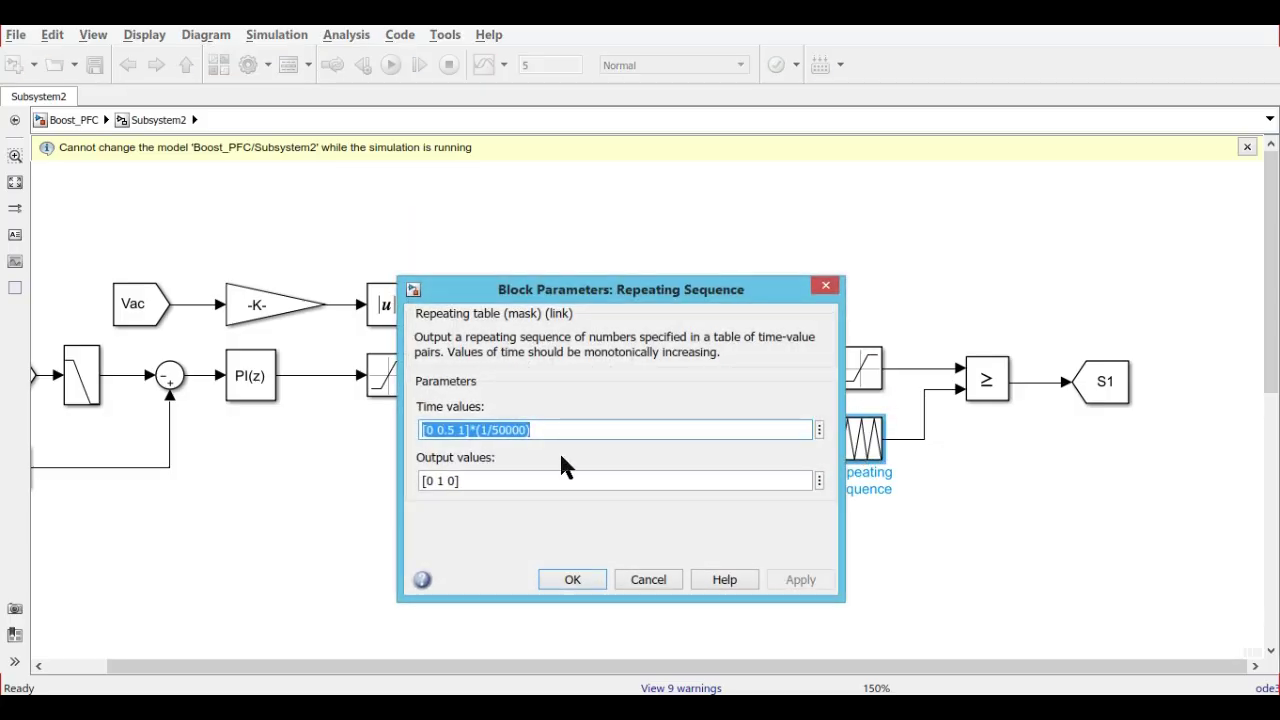
{"action": "left_click", "coordinate": [543, 432]}
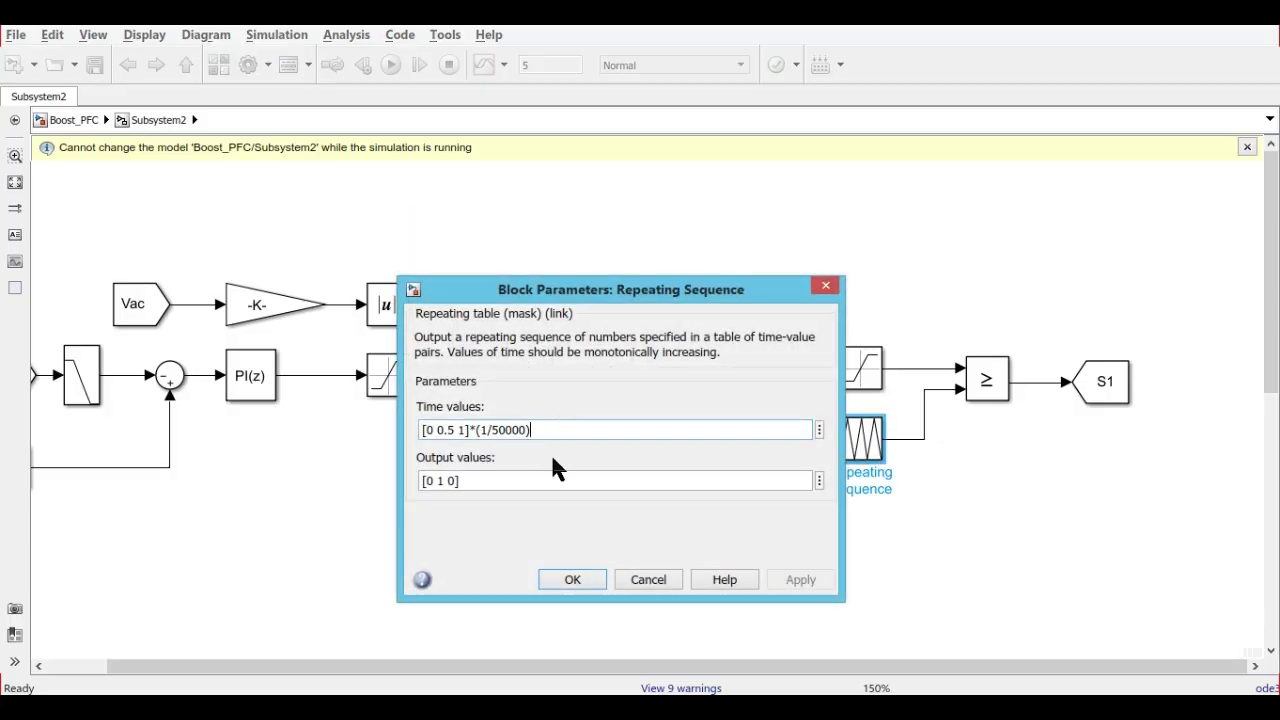
{"action": "left_click", "coordinate": [580, 580]}
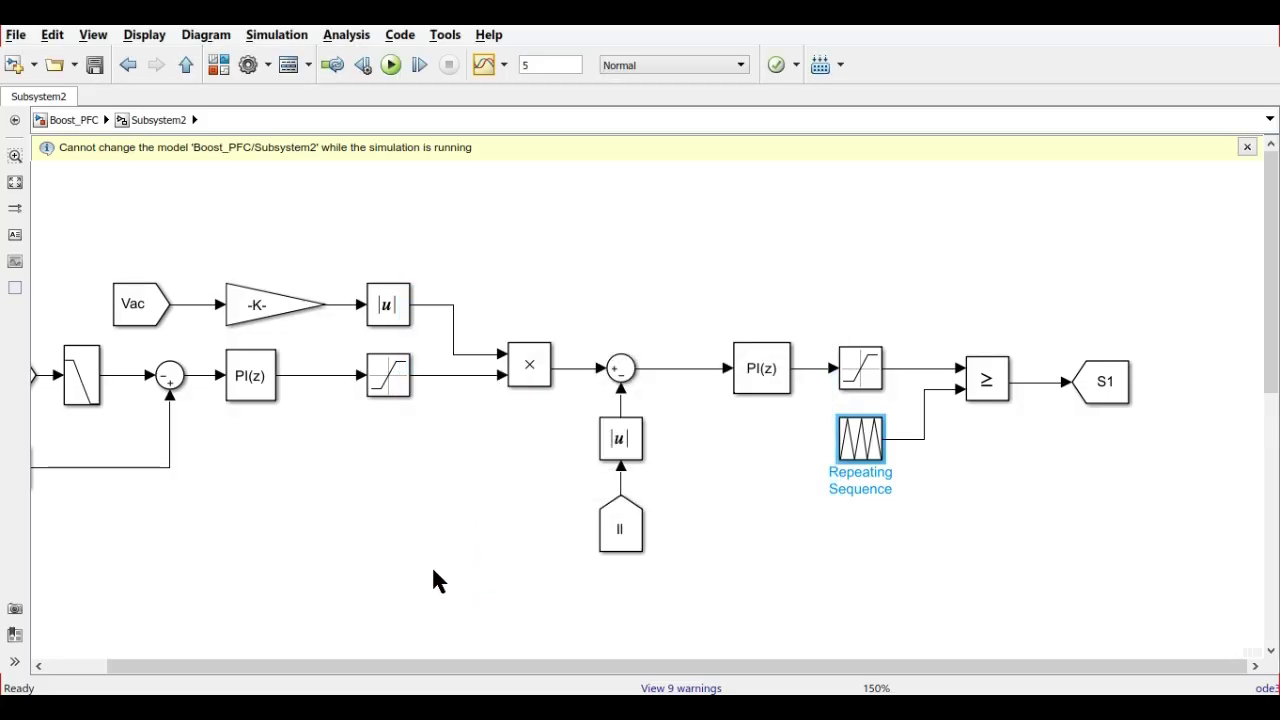
Return to the top-level Boost_PFC diagram and select the Vac, Iac & Vo subsystem.
{"action": "left_click_drag", "start_coordinate": [434, 572], "coordinate": [537, 561]}
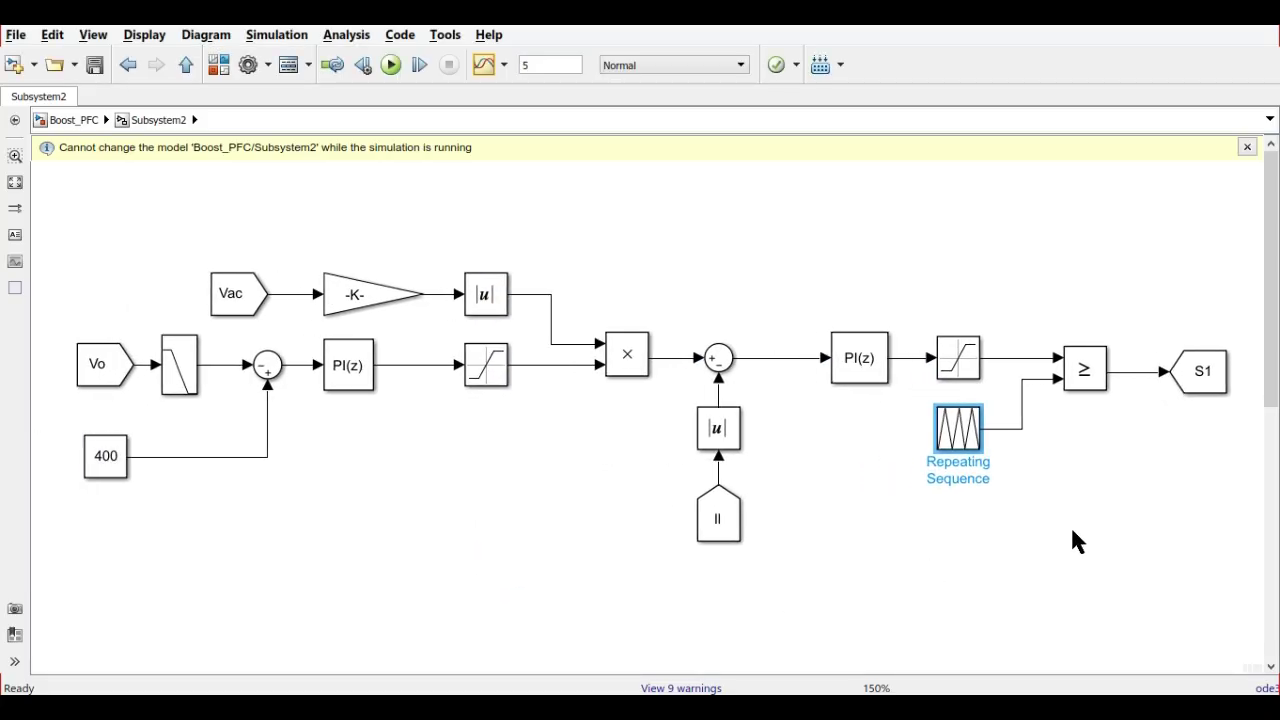
{"action": "left_click", "coordinate": [391, 530]}
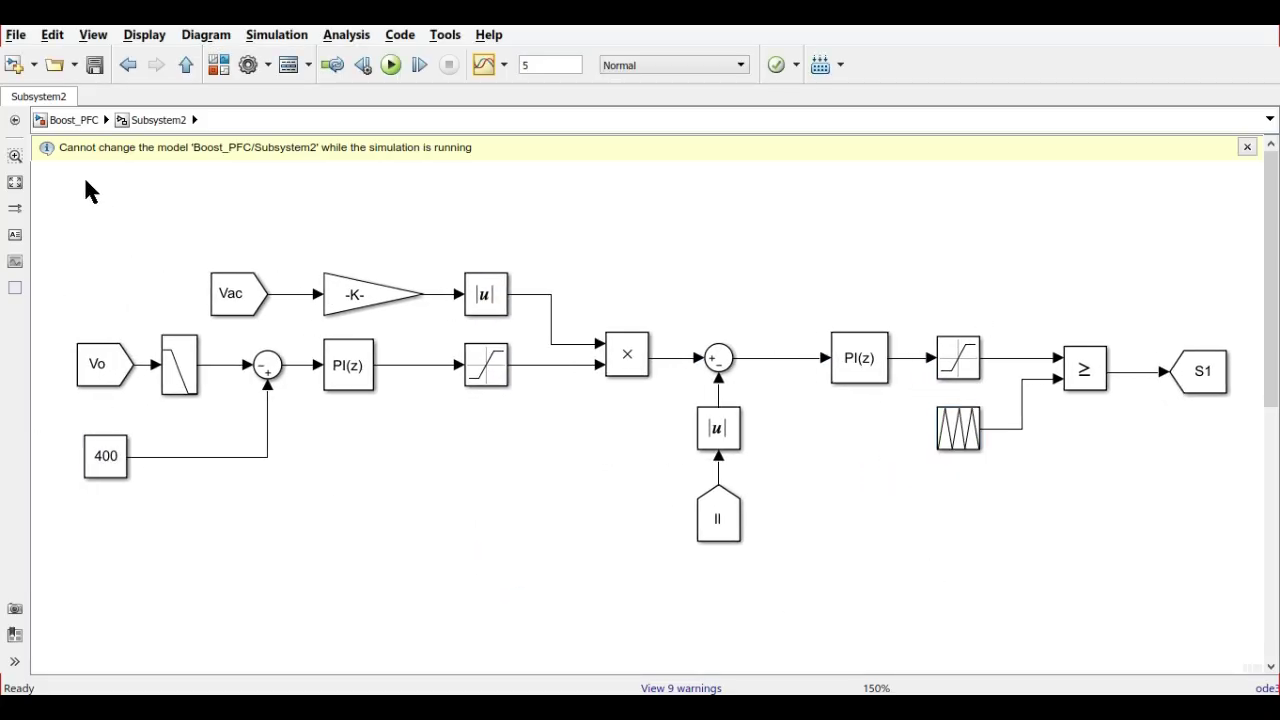
{"action": "left_click", "coordinate": [70, 121]}
{"action": "left_click", "coordinate": [385, 603]}
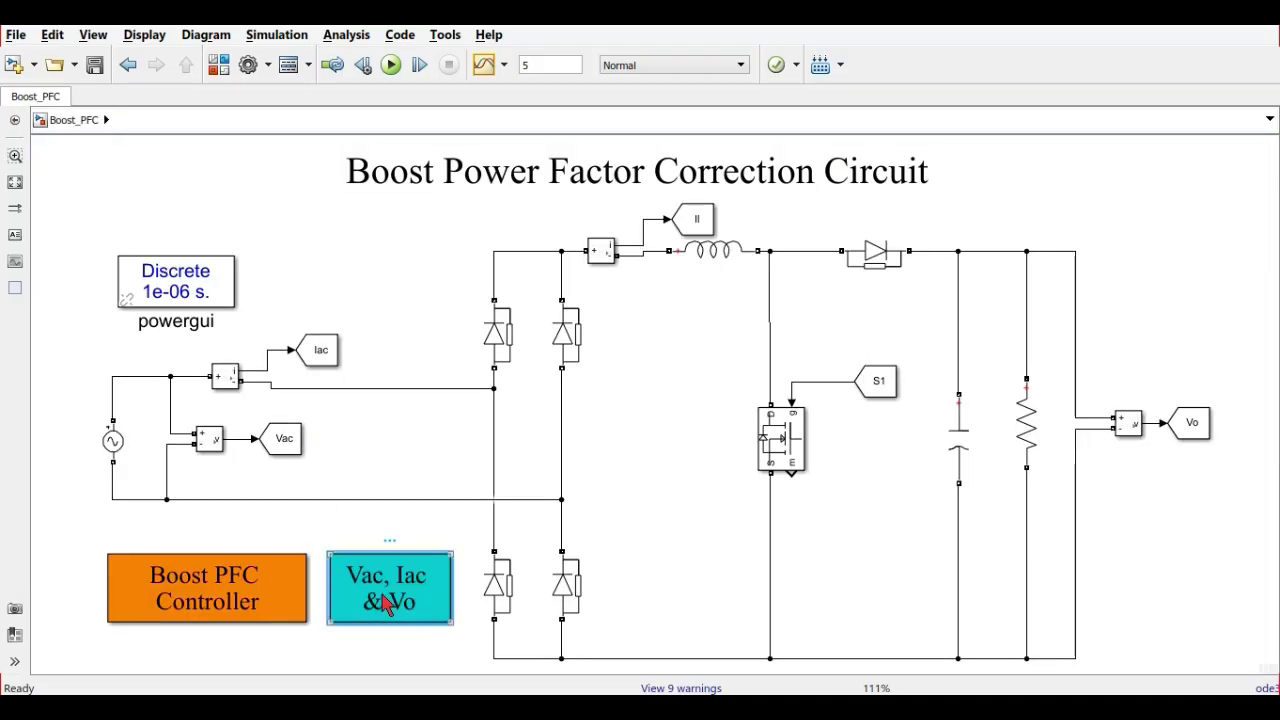
Enter the Vac, Iac & Vo subsystem, set stop time to 2 s, and open its Voltage/I_ac/Vdc scope.
{"action": "double_click", "coordinate": [385, 603]}
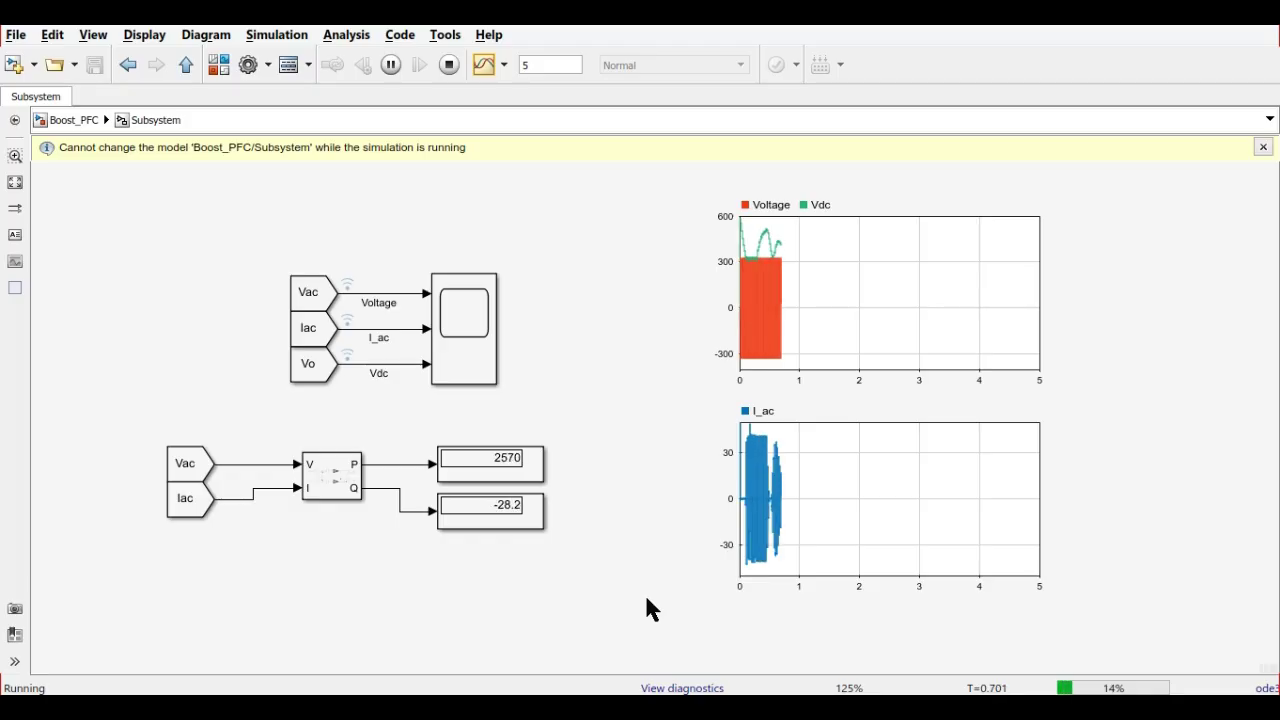
{"action": "type", "text": "2"}
{"action": "key", "text": "Return"}
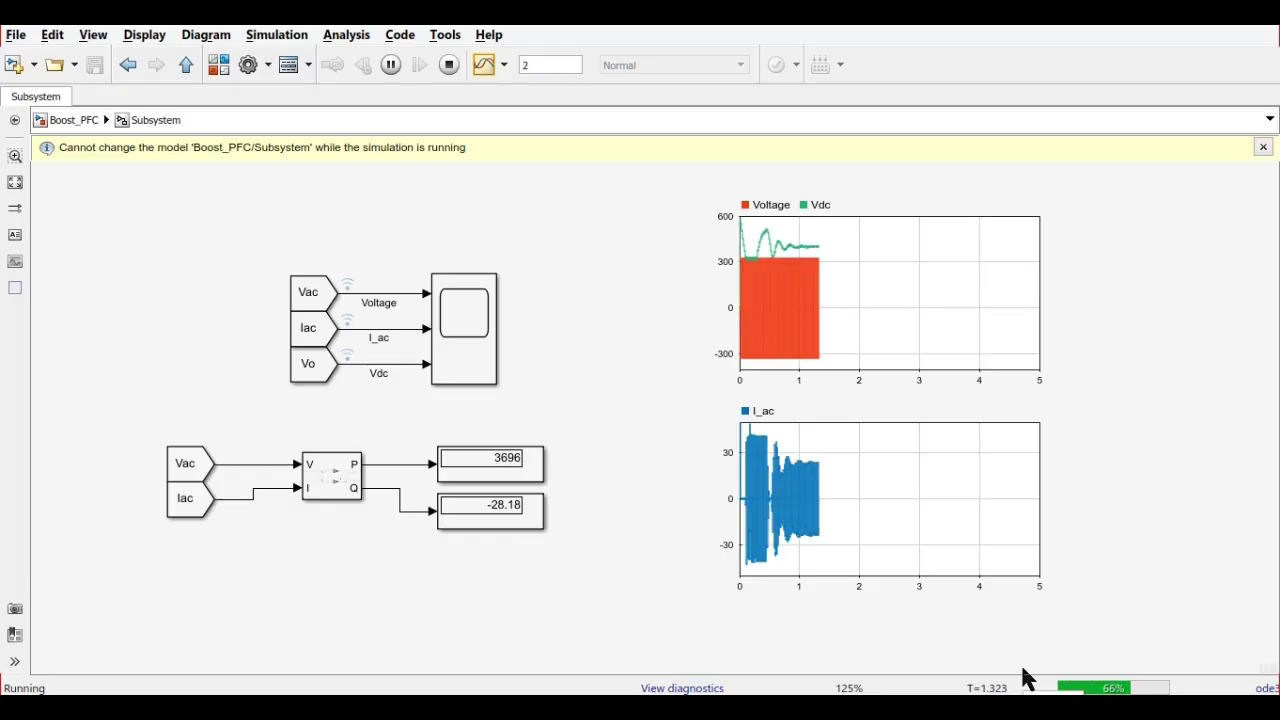
{"action": "left_click", "coordinate": [470, 341]}
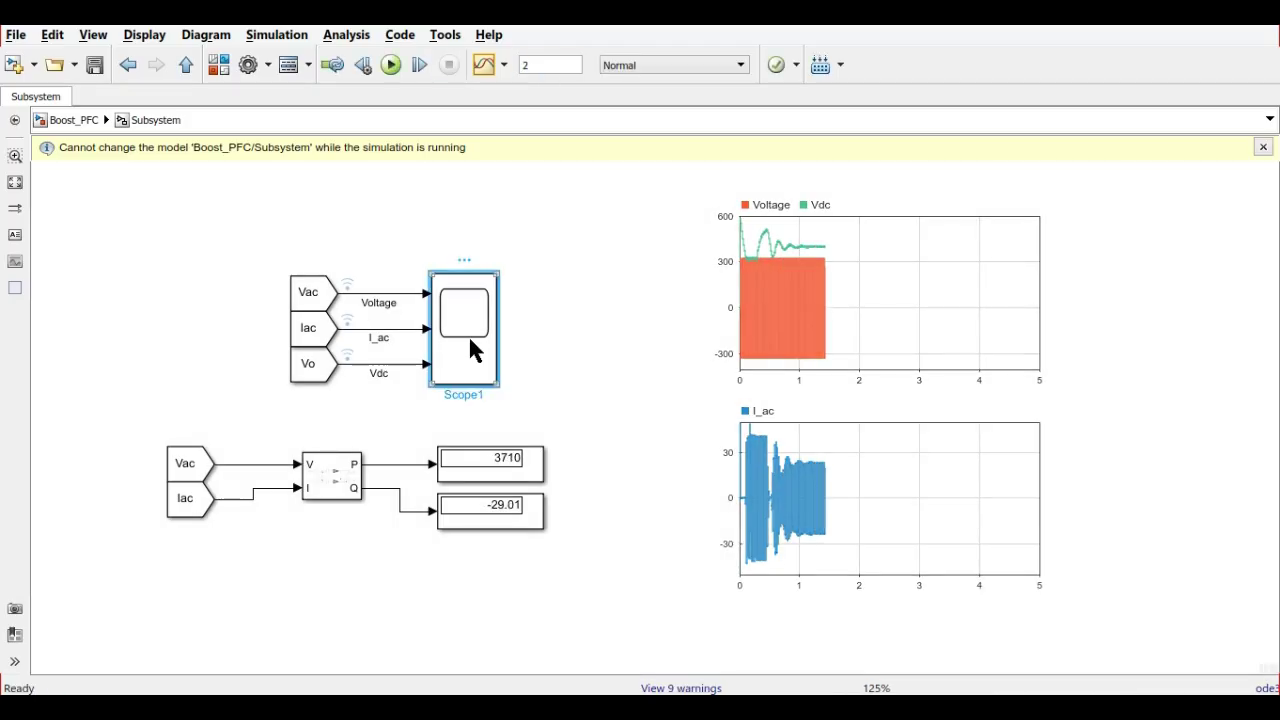
{"action": "double_click", "coordinate": [471, 342]}
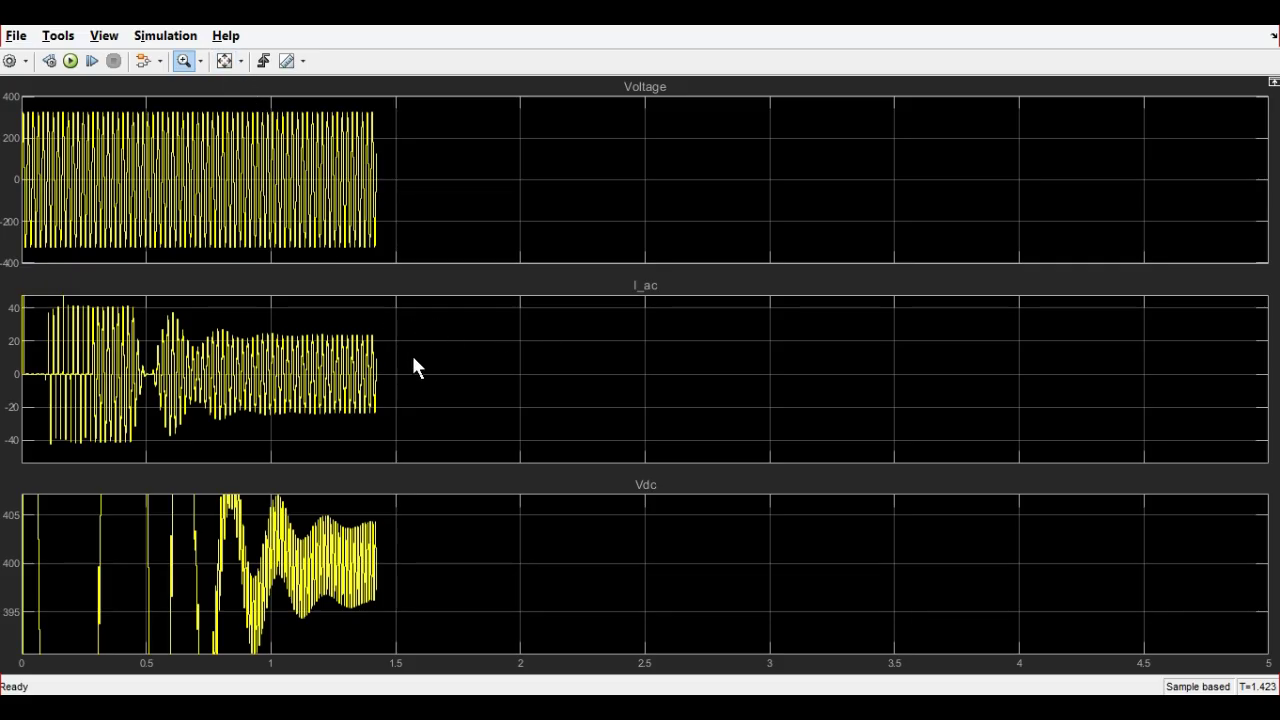
Zoom I_ac and Vdc to a few cycles near 1.16–1.36 s and the 400 V ripple, then close the scope.
{"action": "key", "text": "ctrl+a"}
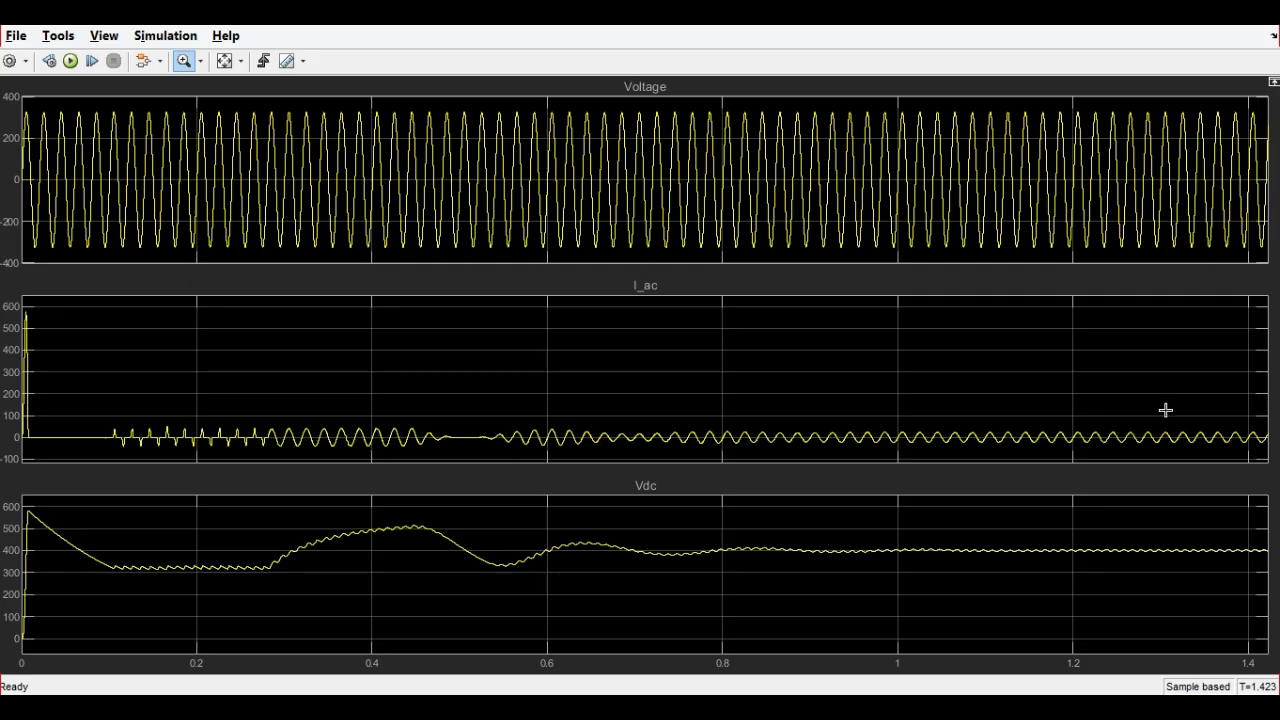
{"action": "left_click_drag", "start_coordinate": [1166, 410], "coordinate": [1158, 456]}
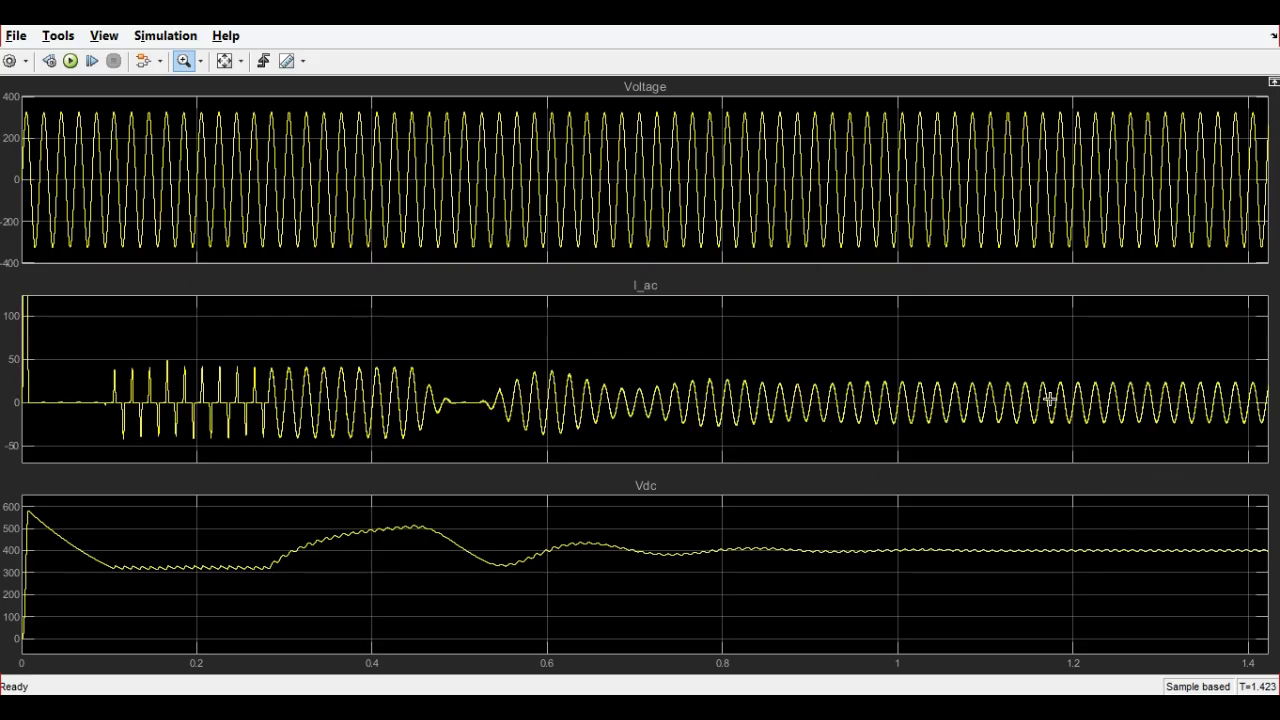
{"action": "left_click_drag", "start_coordinate": [1136, 538], "coordinate": [1142, 568]}
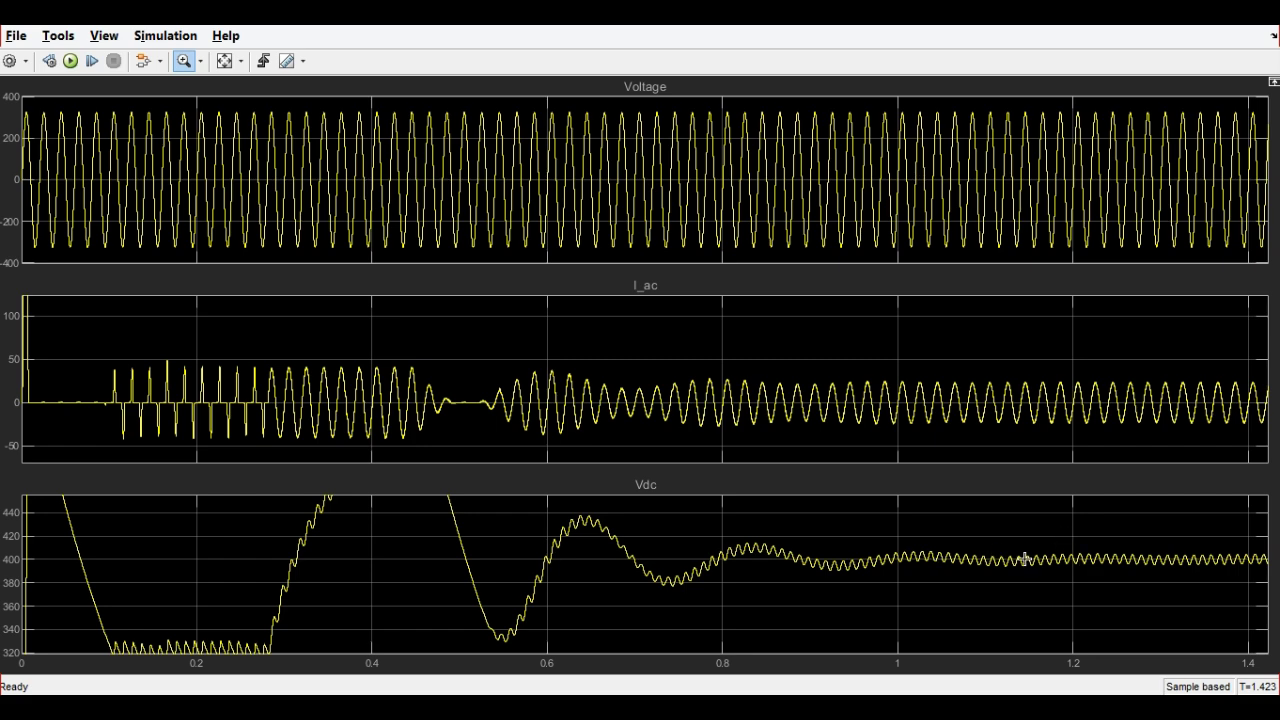
{"action": "left_click_drag", "start_coordinate": [1032, 404], "coordinate": [1212, 402]}
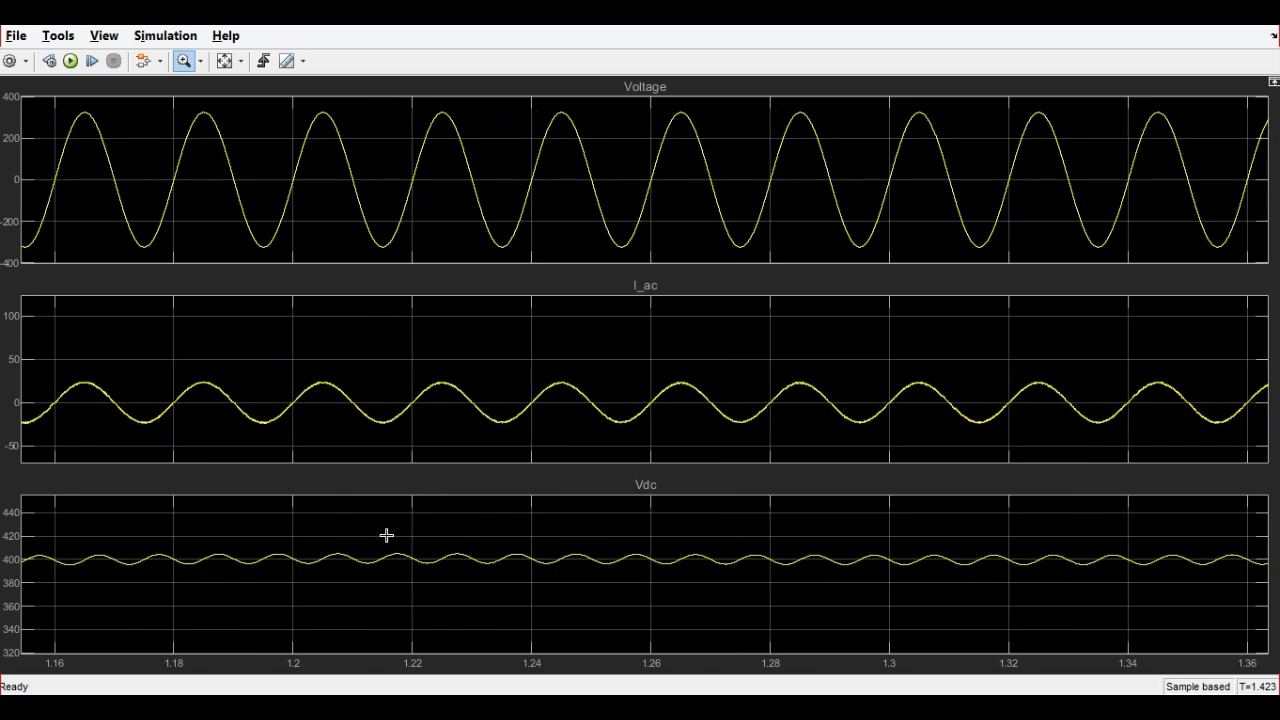
{"action": "left_click_drag", "start_coordinate": [489, 543], "coordinate": [490, 577]}
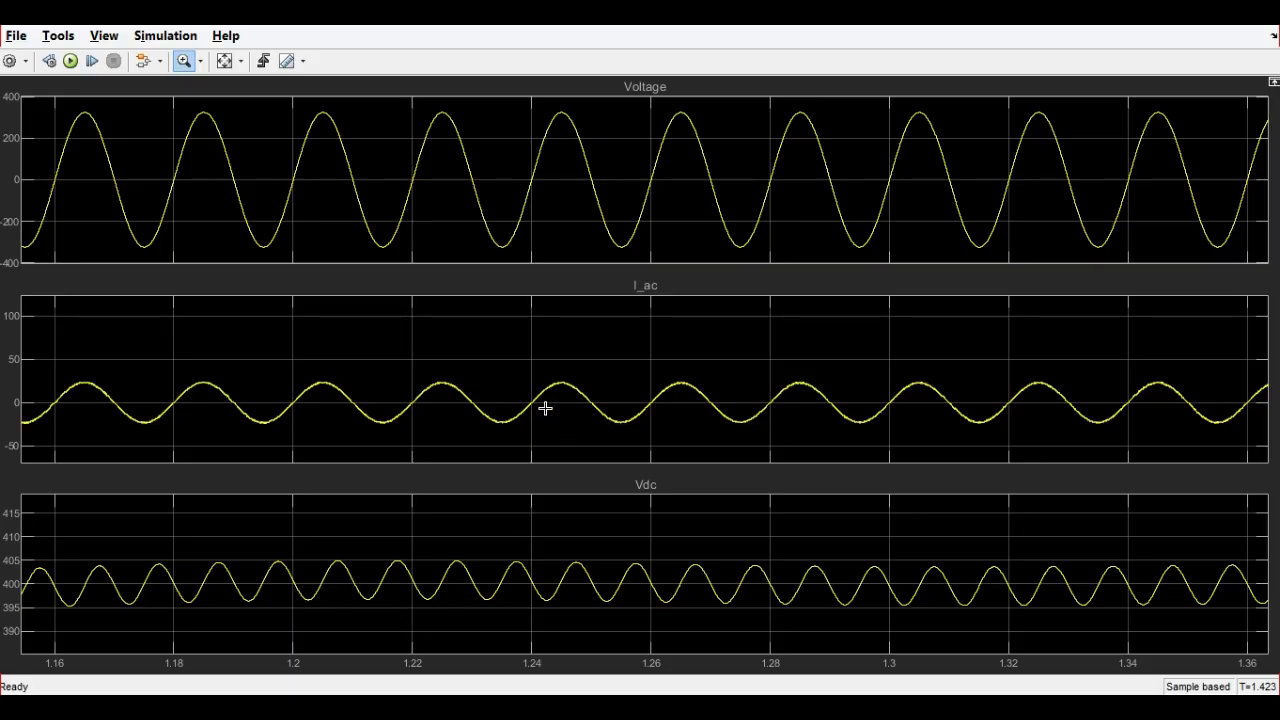
{"action": "left_click_drag", "start_coordinate": [584, 375], "coordinate": [586, 437]}
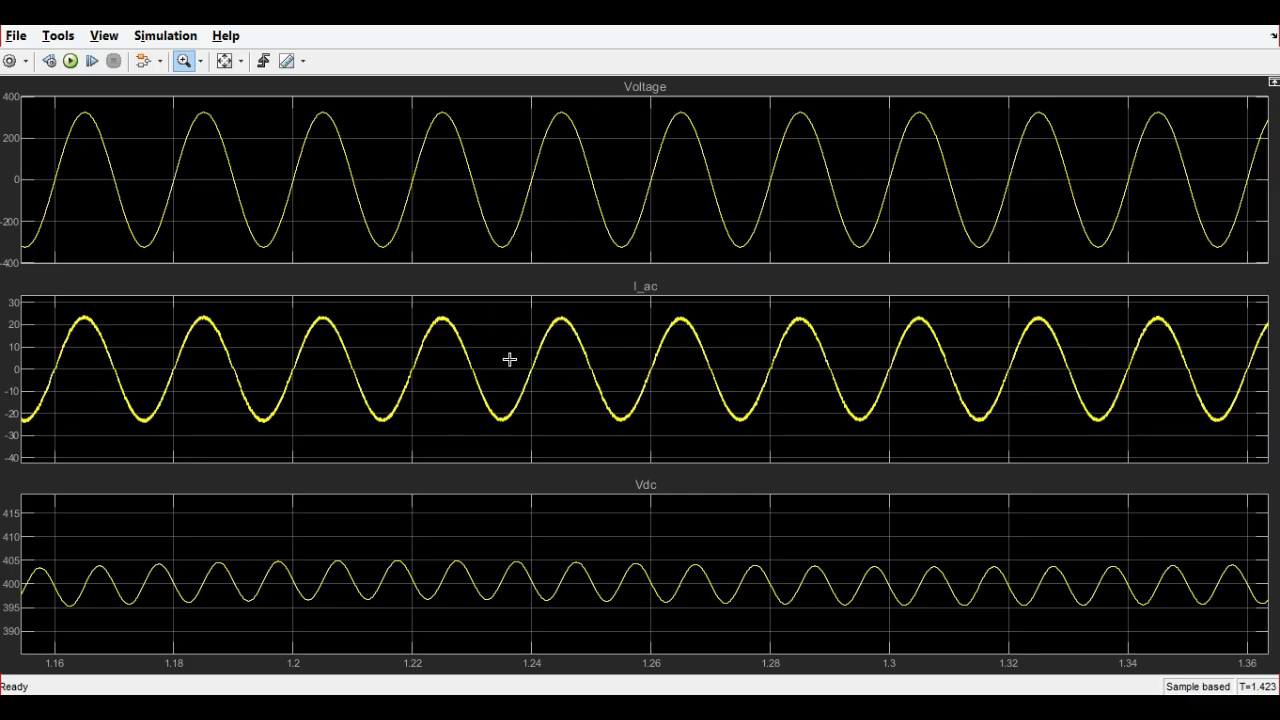
{"action": "left_click_drag", "start_coordinate": [508, 360], "coordinate": [811, 363]}
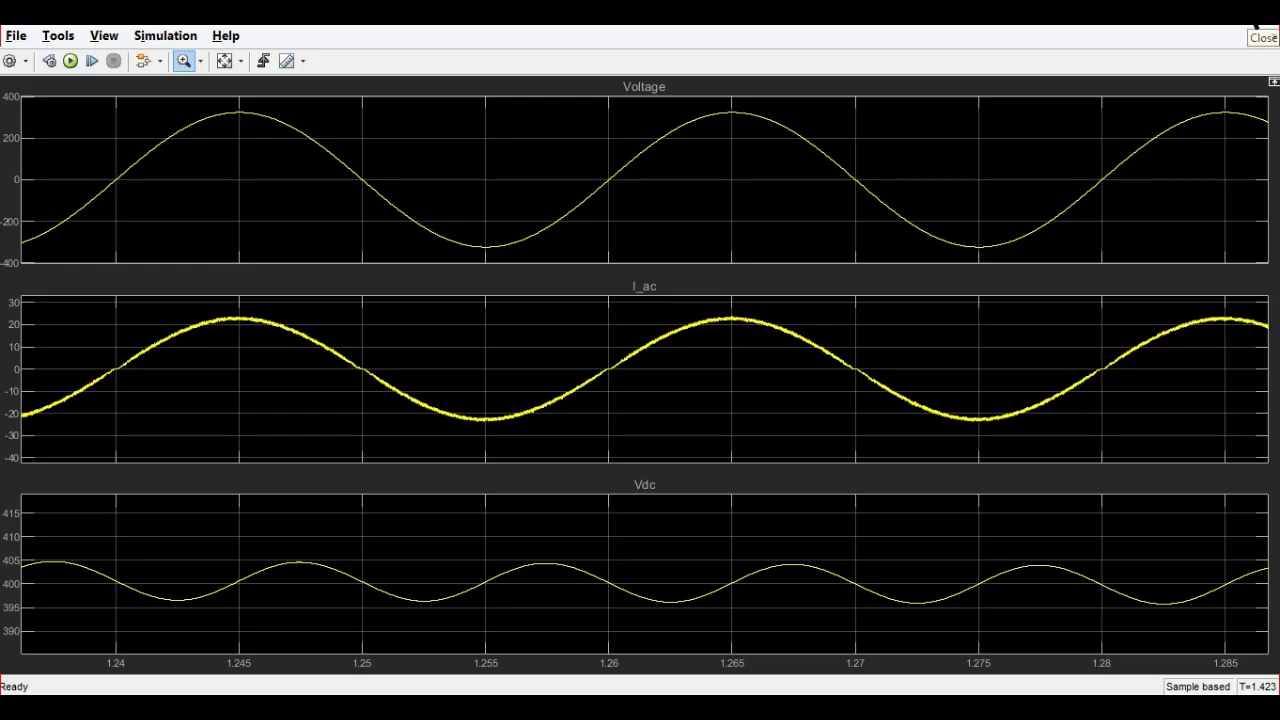
{"action": "left_click", "coordinate": [1256, 30]}
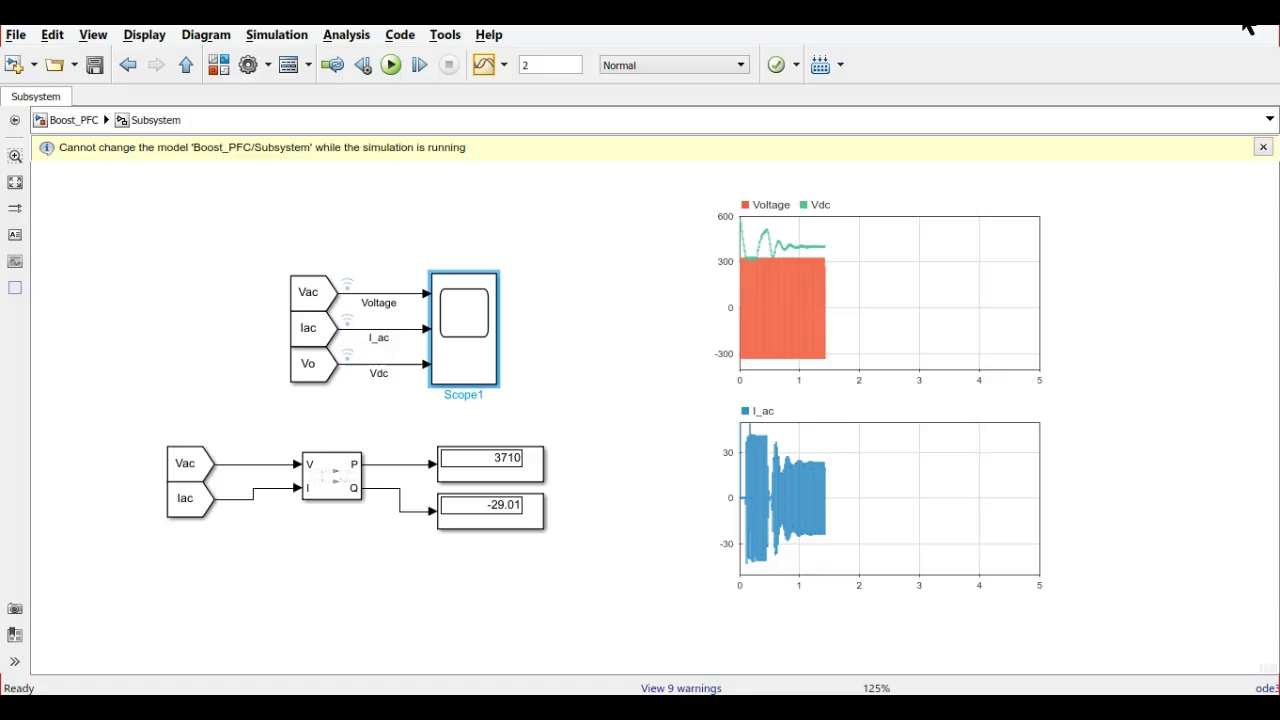
From the top-level diagram, launch FFT Analysis from the powergui block's tools.
{"action": "left_click", "coordinate": [70, 120]}
{"action": "left_click", "coordinate": [208, 278]}
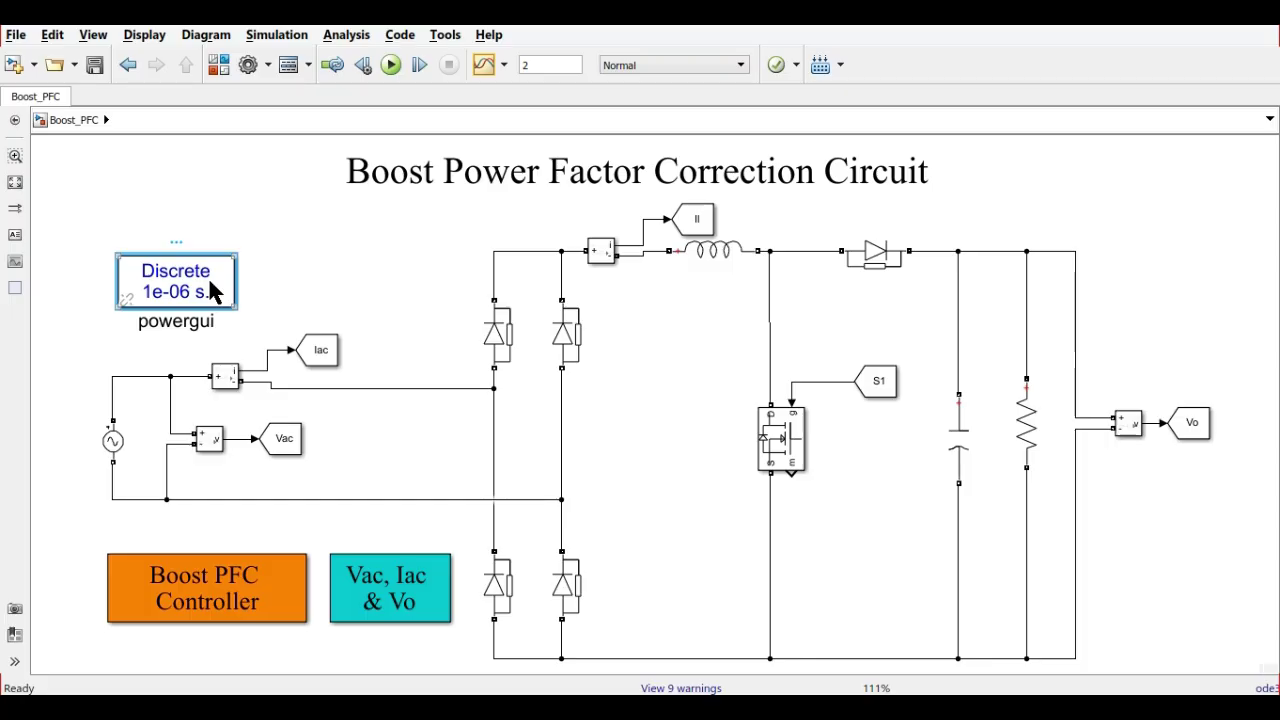
{"action": "double_click", "coordinate": [208, 277]}
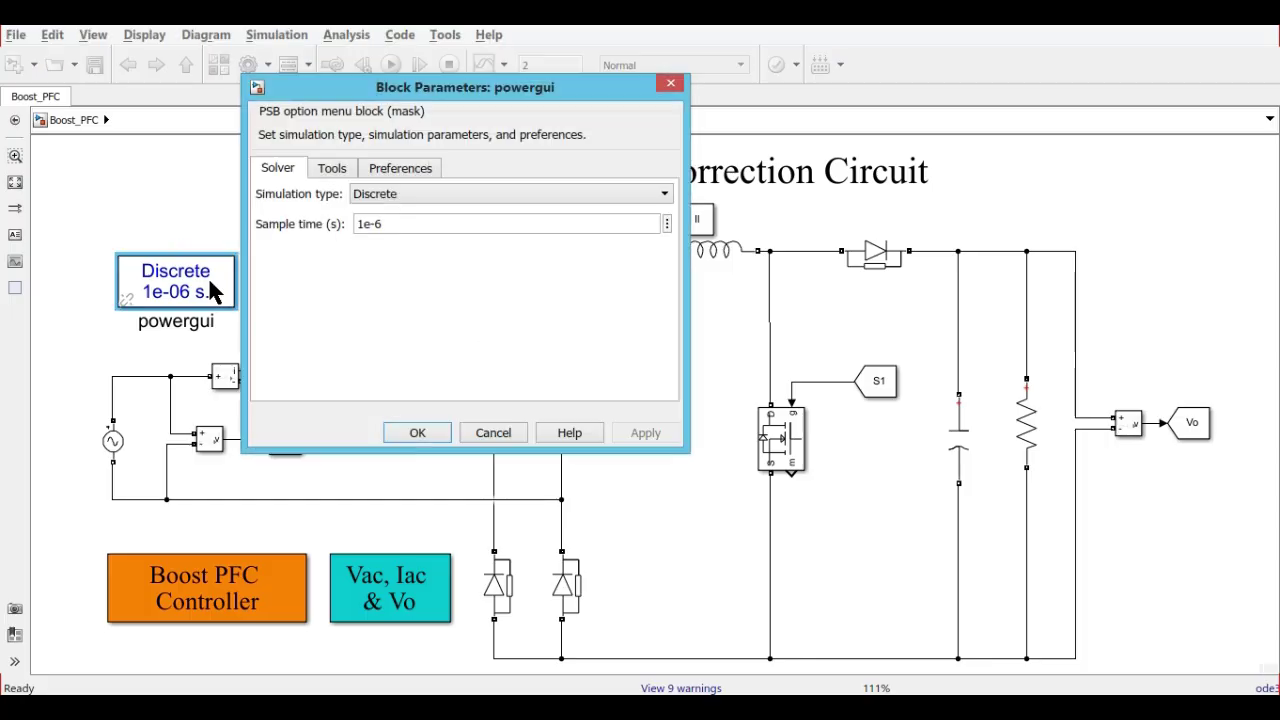
{"action": "left_click", "coordinate": [333, 169]}
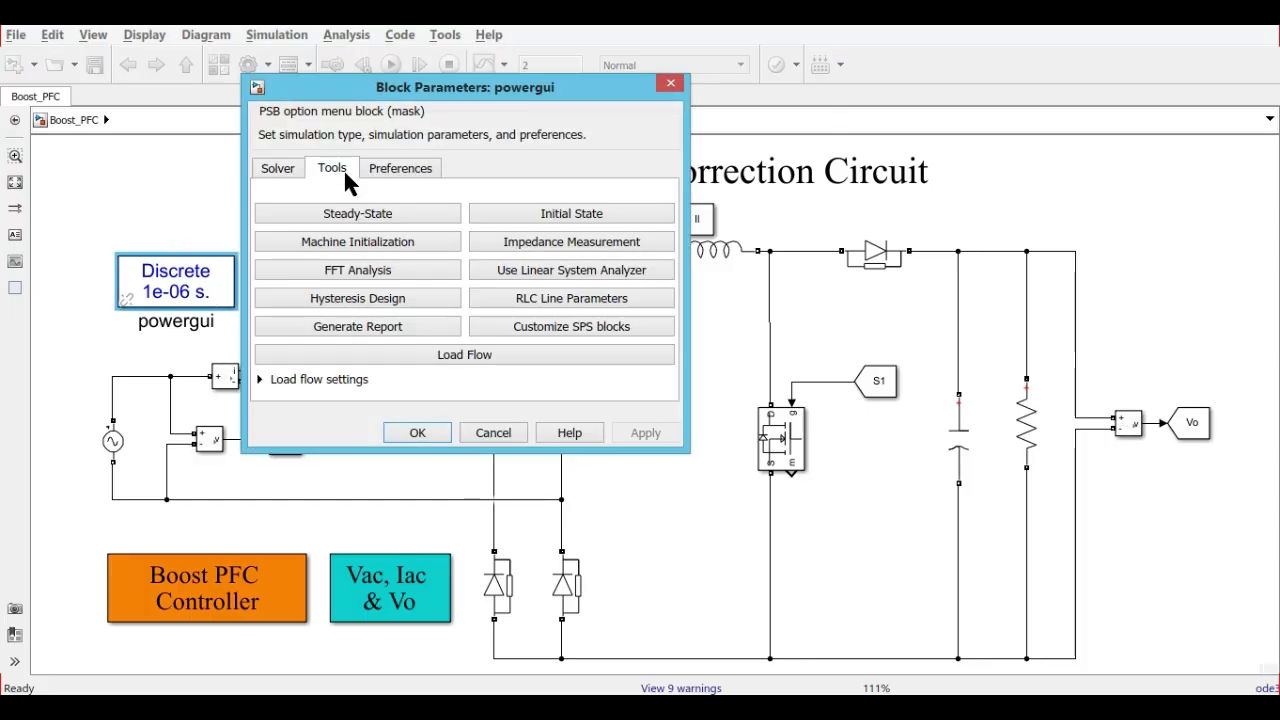
{"action": "left_click", "coordinate": [358, 275]}
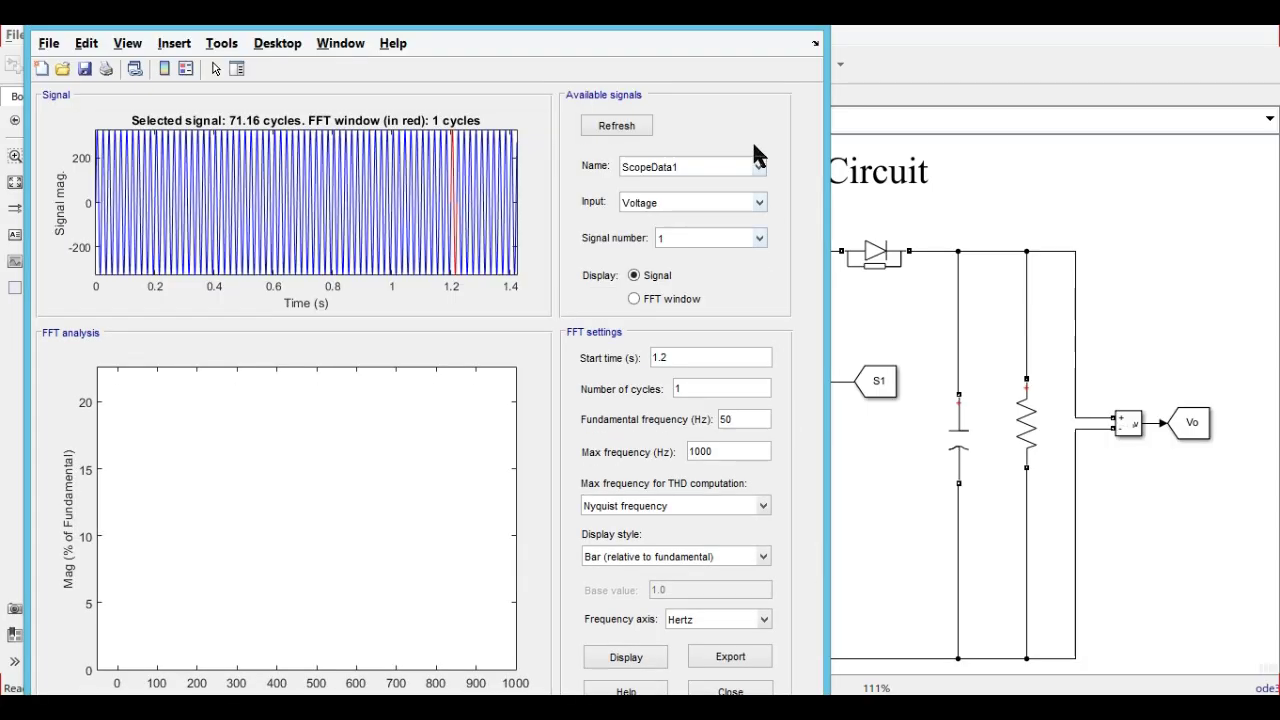
Run a one-cycle FFT on the ScopeData1 I_ac signal, giving 2.35% THD, then view the full signal.
{"action": "left_click", "coordinate": [705, 168]}
{"action": "left_click", "coordinate": [712, 187]}
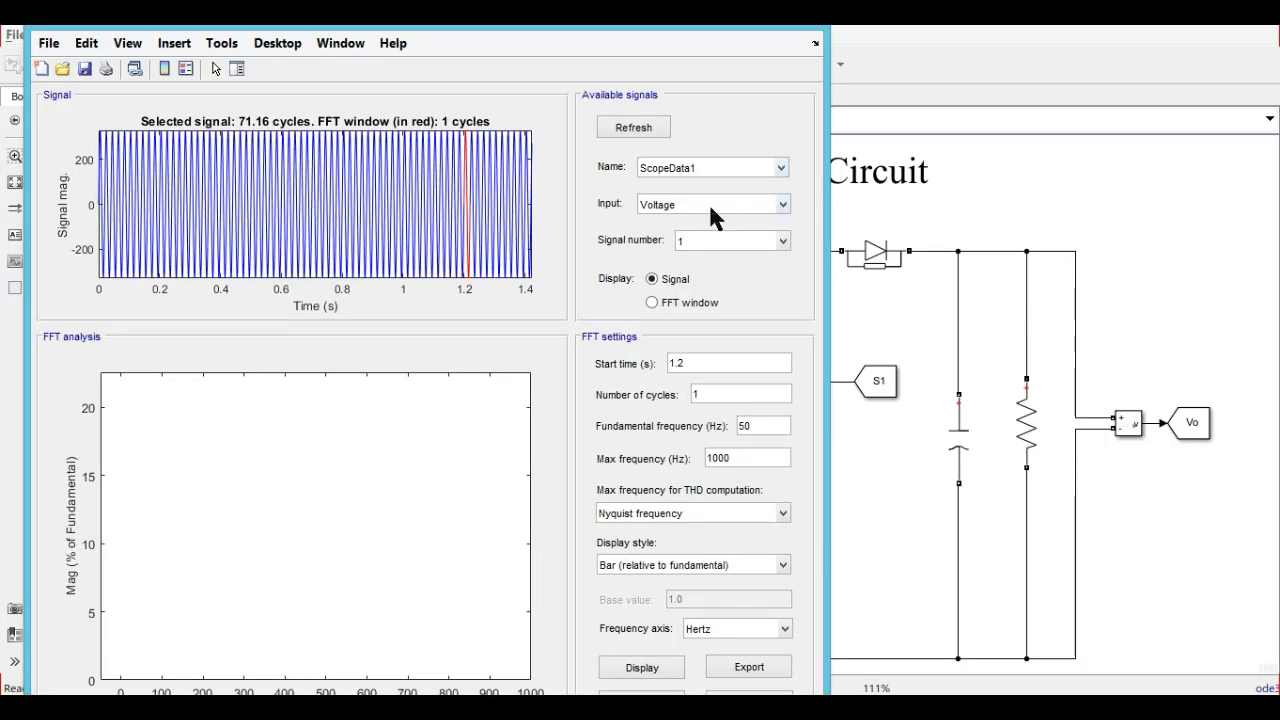
{"action": "left_click", "coordinate": [710, 205]}
{"action": "left_click", "coordinate": [697, 241]}
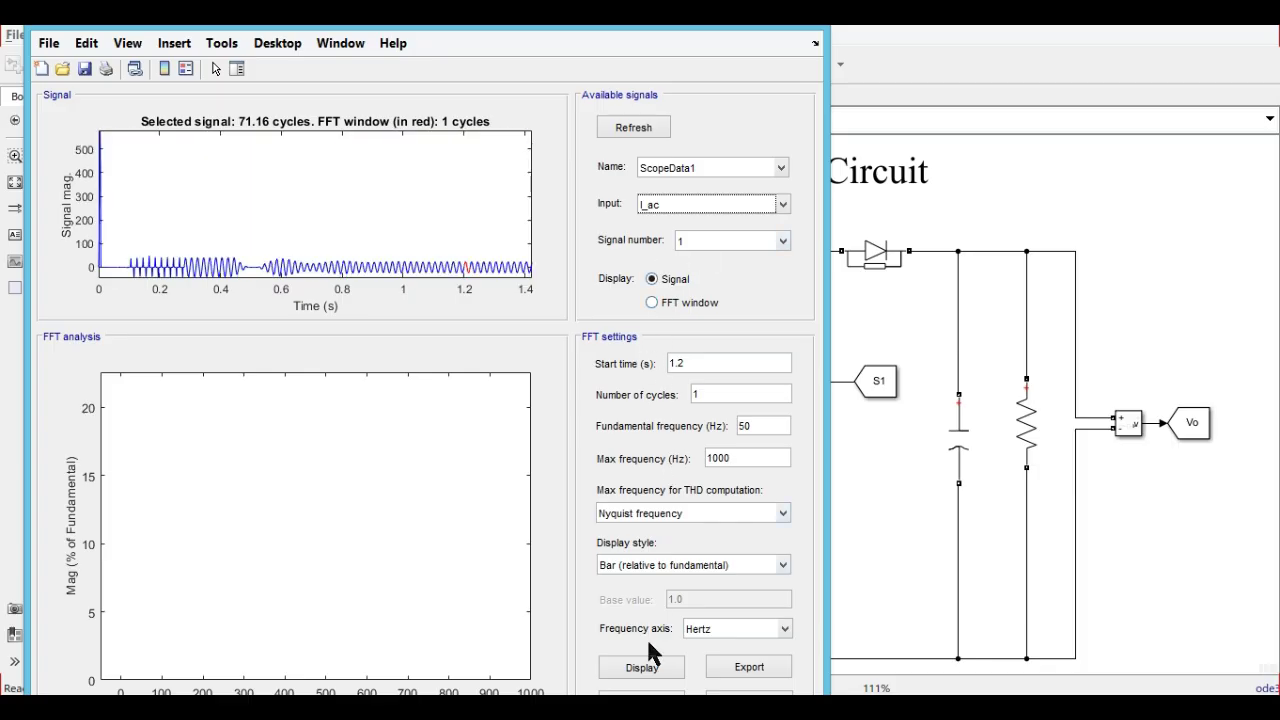
{"action": "left_click", "coordinate": [670, 307]}
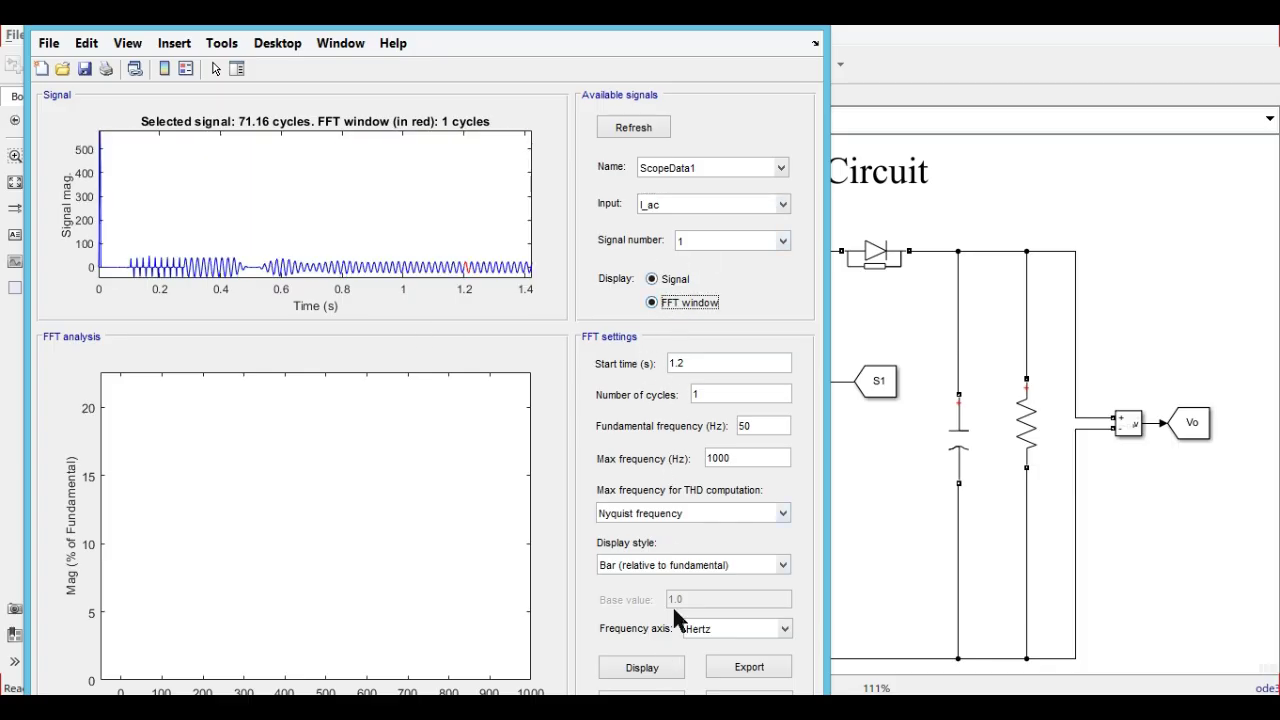
{"action": "left_click", "coordinate": [672, 670]}
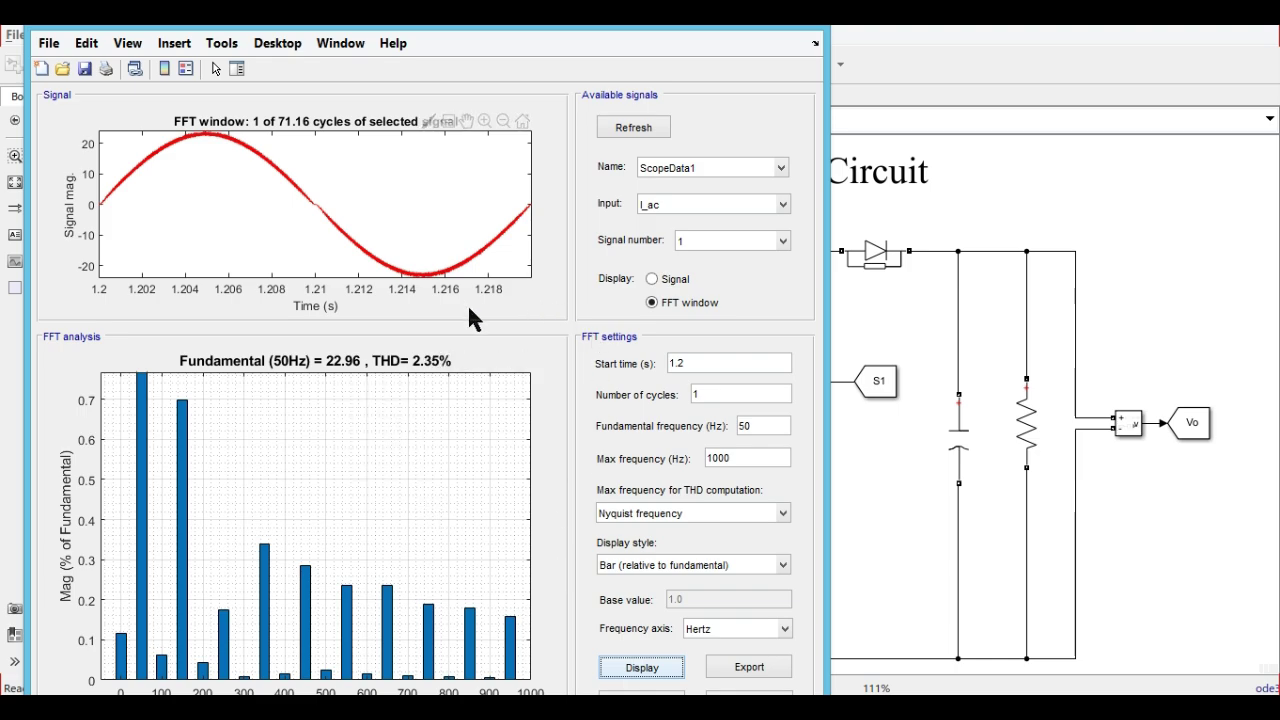
{"action": "mouse_move", "coordinate": [440, 368]}
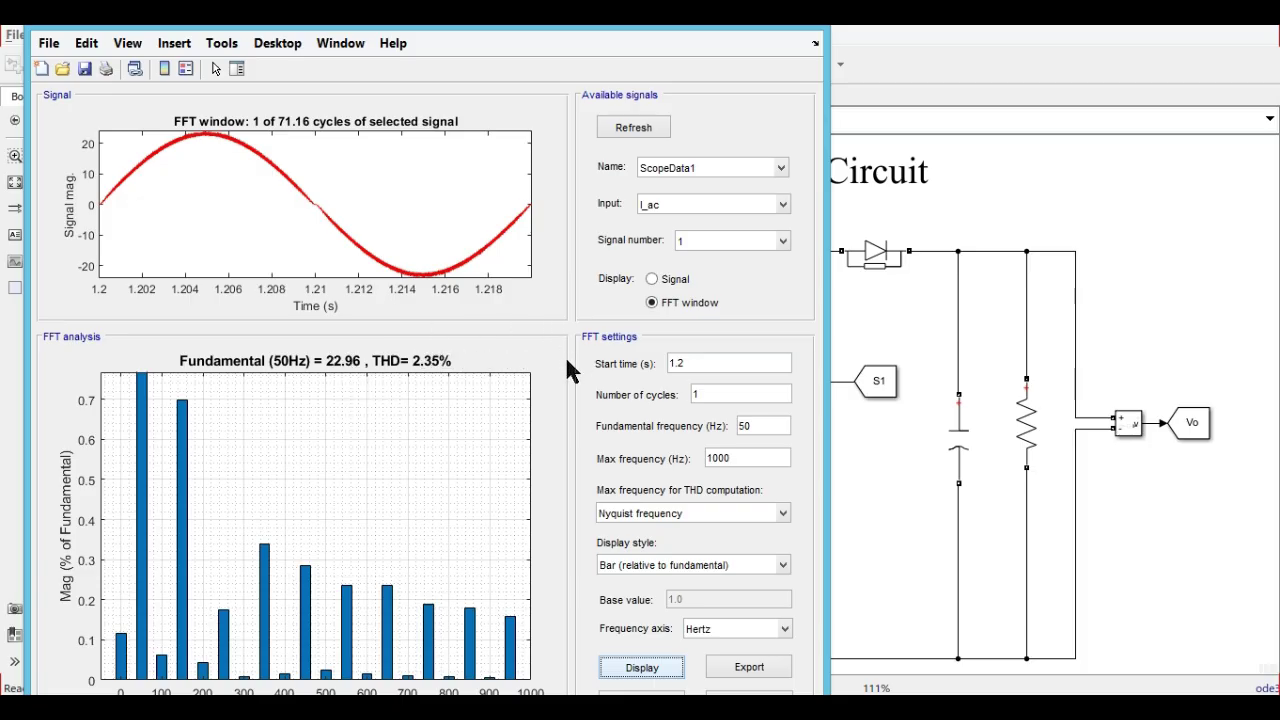
{"action": "mouse_move", "coordinate": [348, 370]}
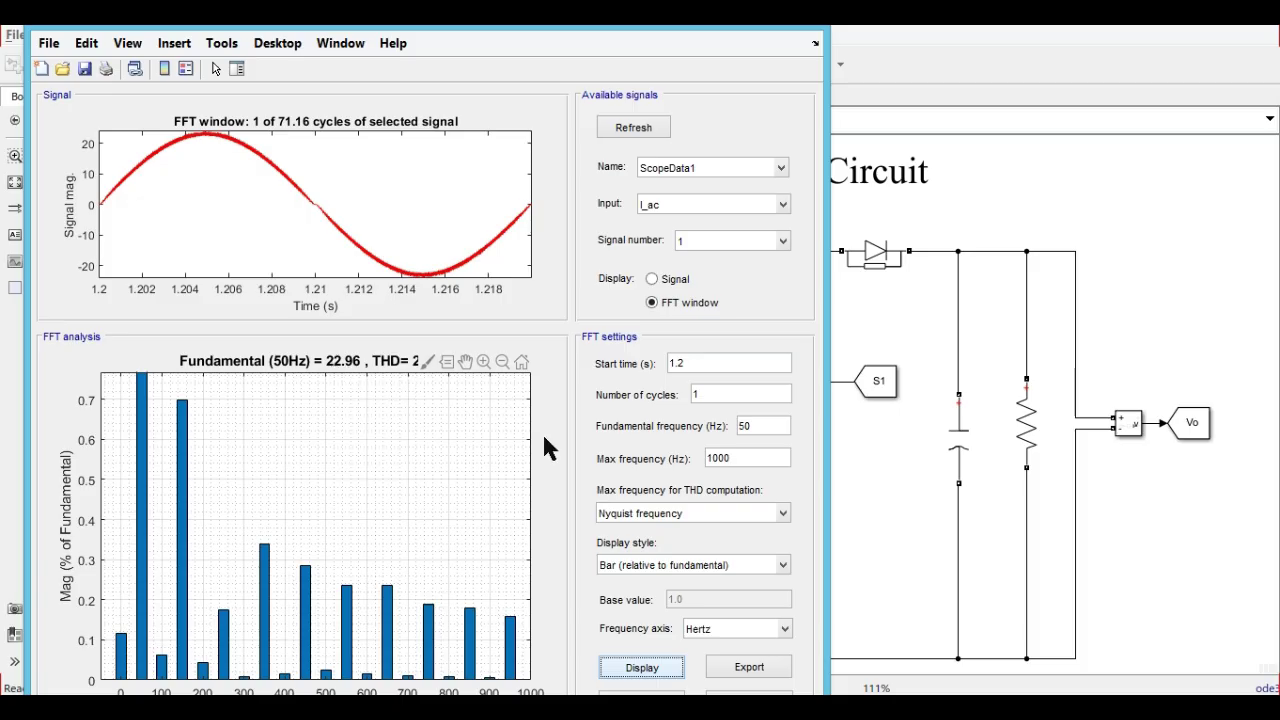
{"action": "left_click", "coordinate": [670, 282]}
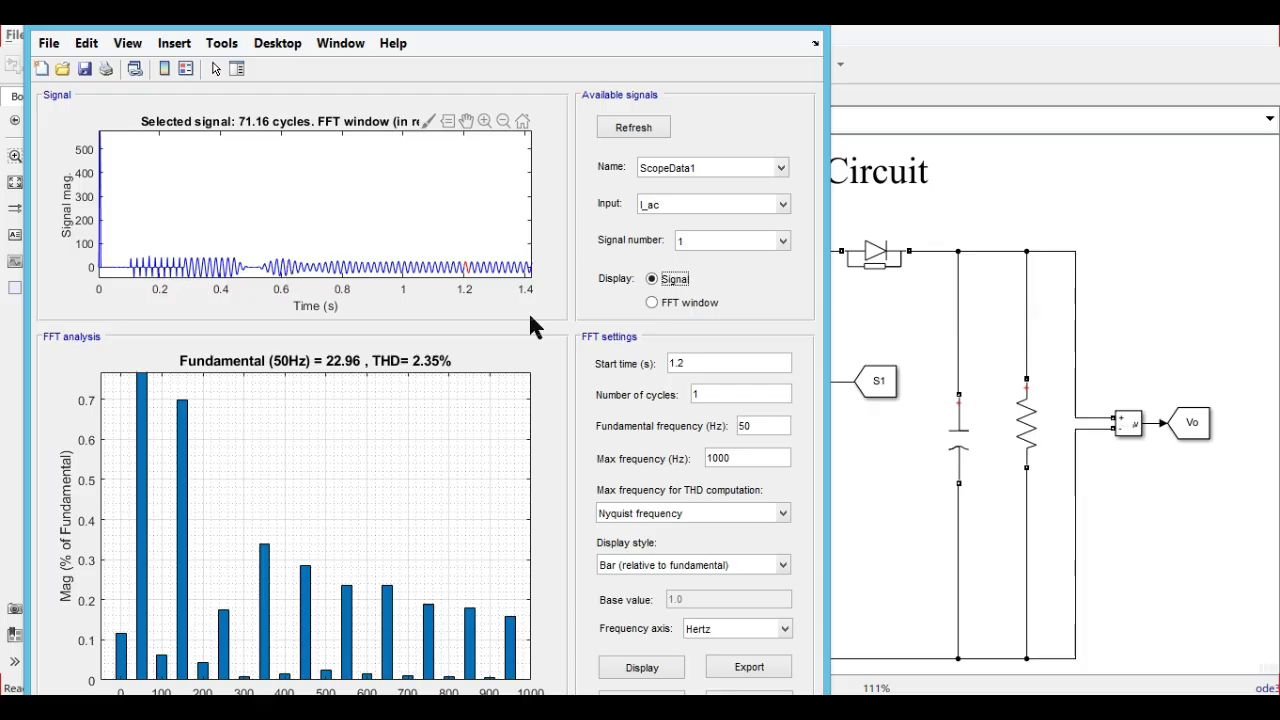
{"action": "left_click", "coordinate": [706, 364]}
{"action": "key", "text": "BackSpace"}
{"action": "key", "text": "BackSpace"}
{"action": "key", "text": "BackSpace"}
{"action": "type", "text": "0"}
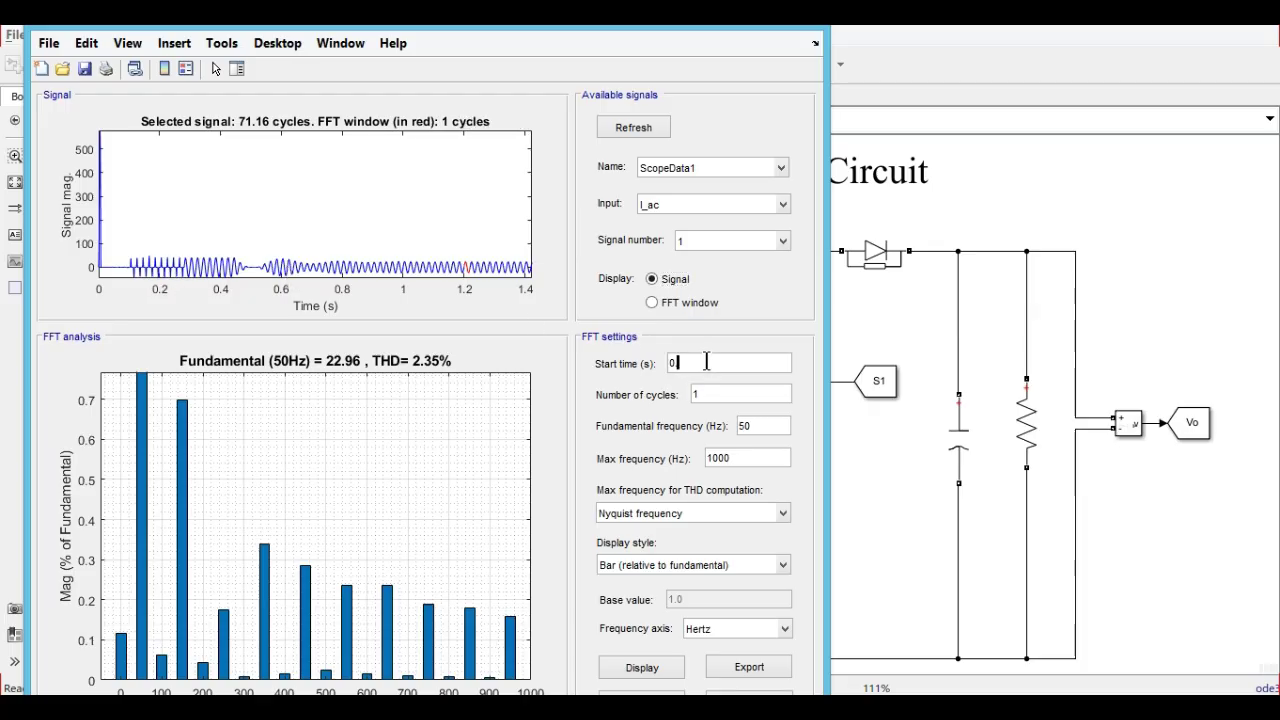
{"action": "type", "text": ".2"}
{"action": "left_click", "coordinate": [663, 665]}
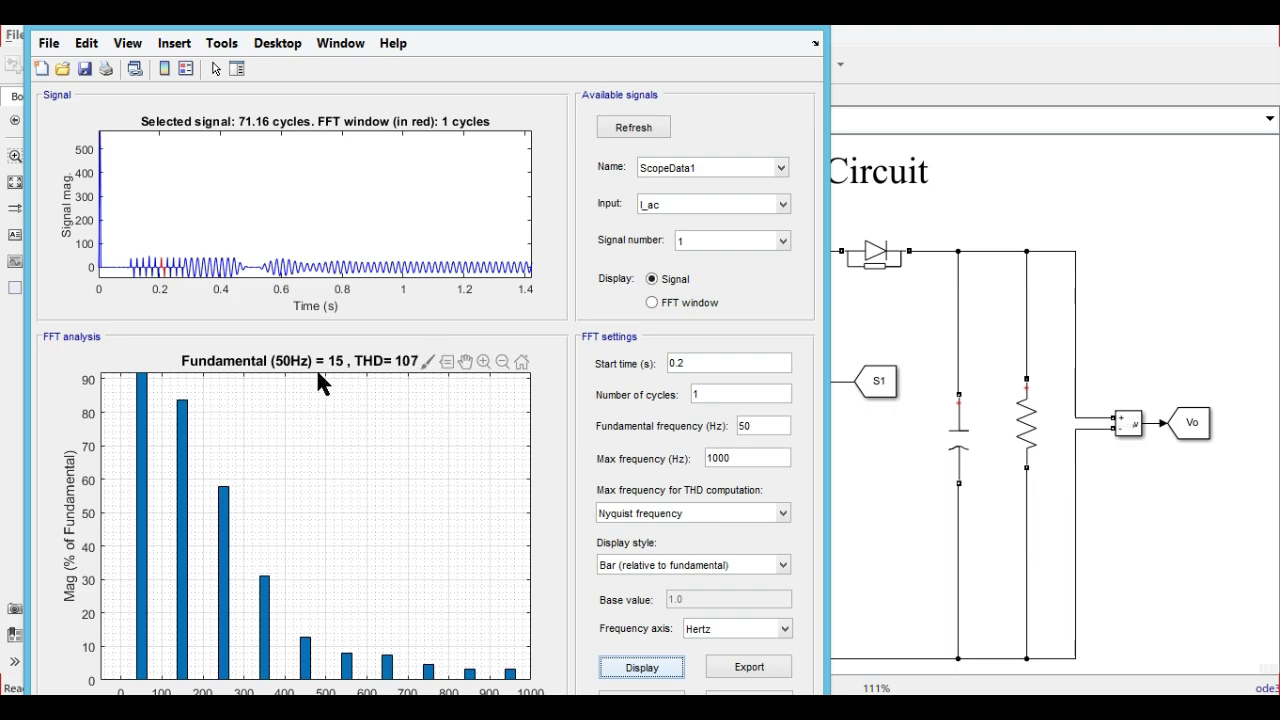
{"action": "left_click", "coordinate": [697, 364]}
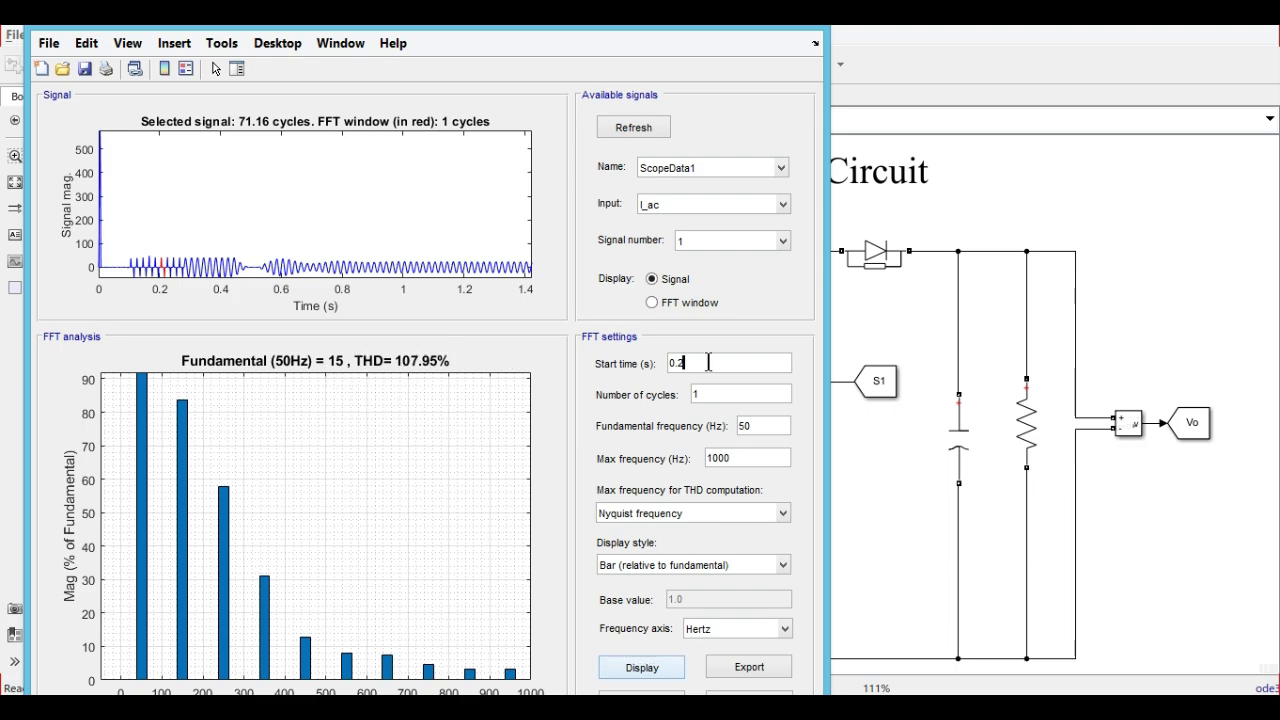
{"action": "left_click_drag", "start_coordinate": [697, 364], "coordinate": [615, 368]}
{"action": "key", "text": "End"}
{"action": "type", "text": "1"}
{"action": "key", "text": "BackSpace"}
{"action": "key", "text": "BackSpace"}
{"action": "key", "text": "BackSpace"}
{"action": "key", "text": "BackSpace"}
{"action": "type", "text": "1.2"}
{"action": "left_click", "coordinate": [631, 667]}
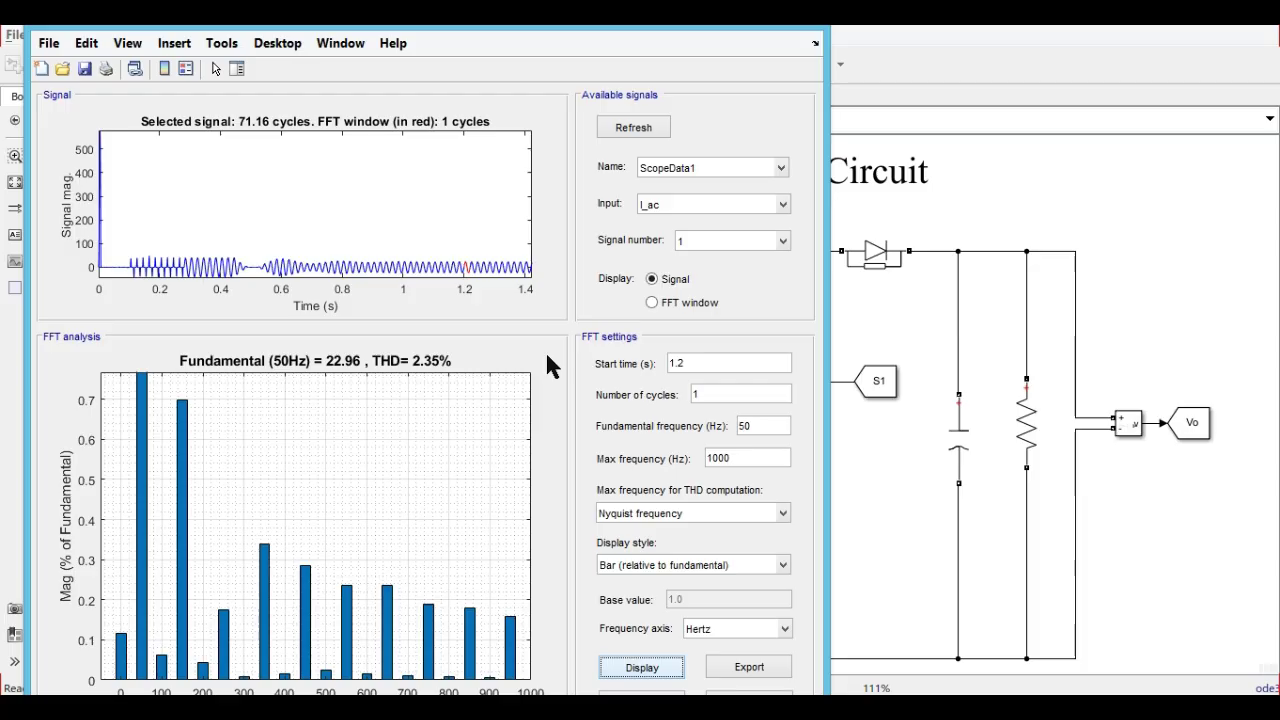
Close the FFT window, view and close the Vac, Iac & Vo scope, then return to the top level.
{"action": "left_click", "coordinate": [809, 34]}
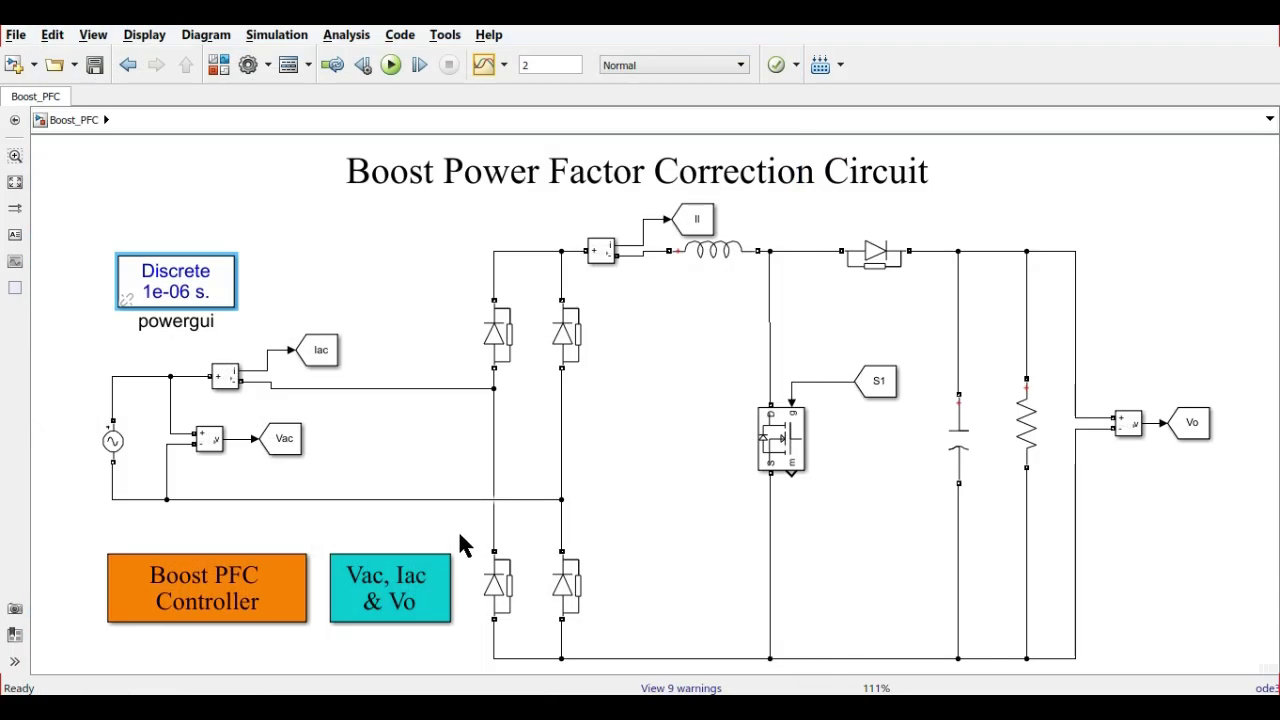
{"action": "left_click", "coordinate": [368, 590]}
{"action": "double_click", "coordinate": [368, 590]}
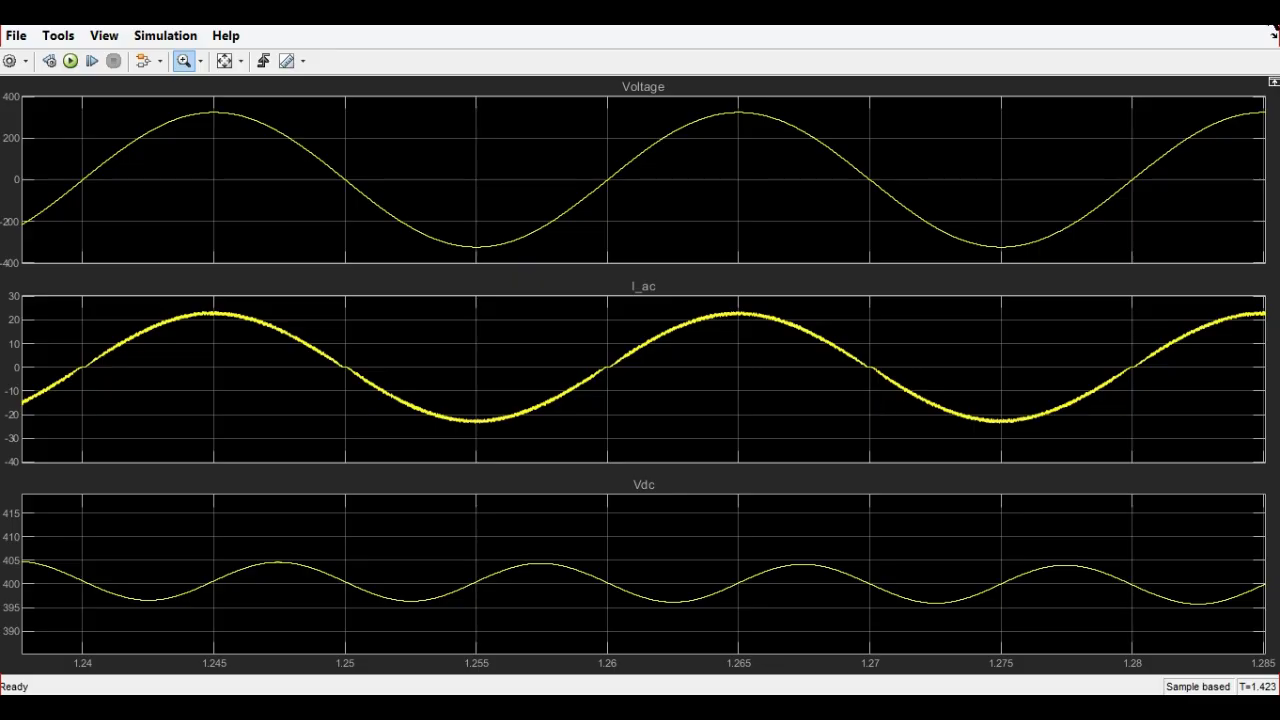
{"action": "left_click", "coordinate": [1264, 36]}
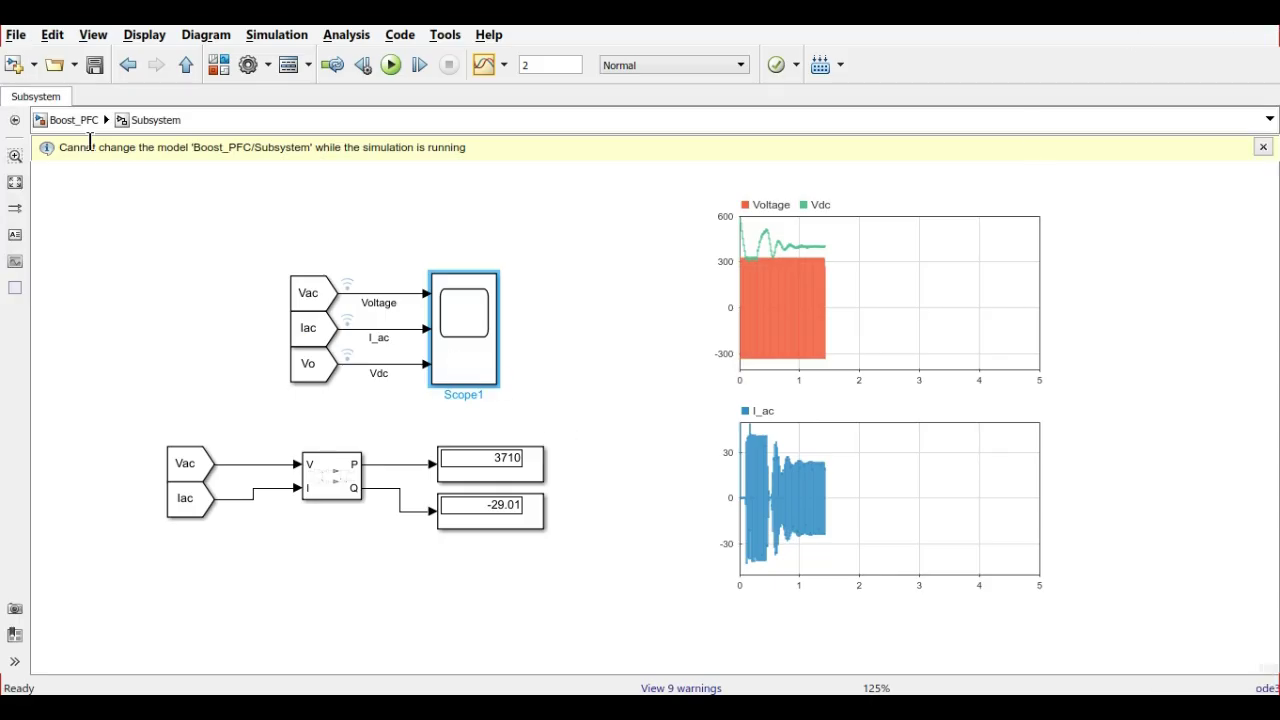
{"action": "left_click", "coordinate": [75, 120]}
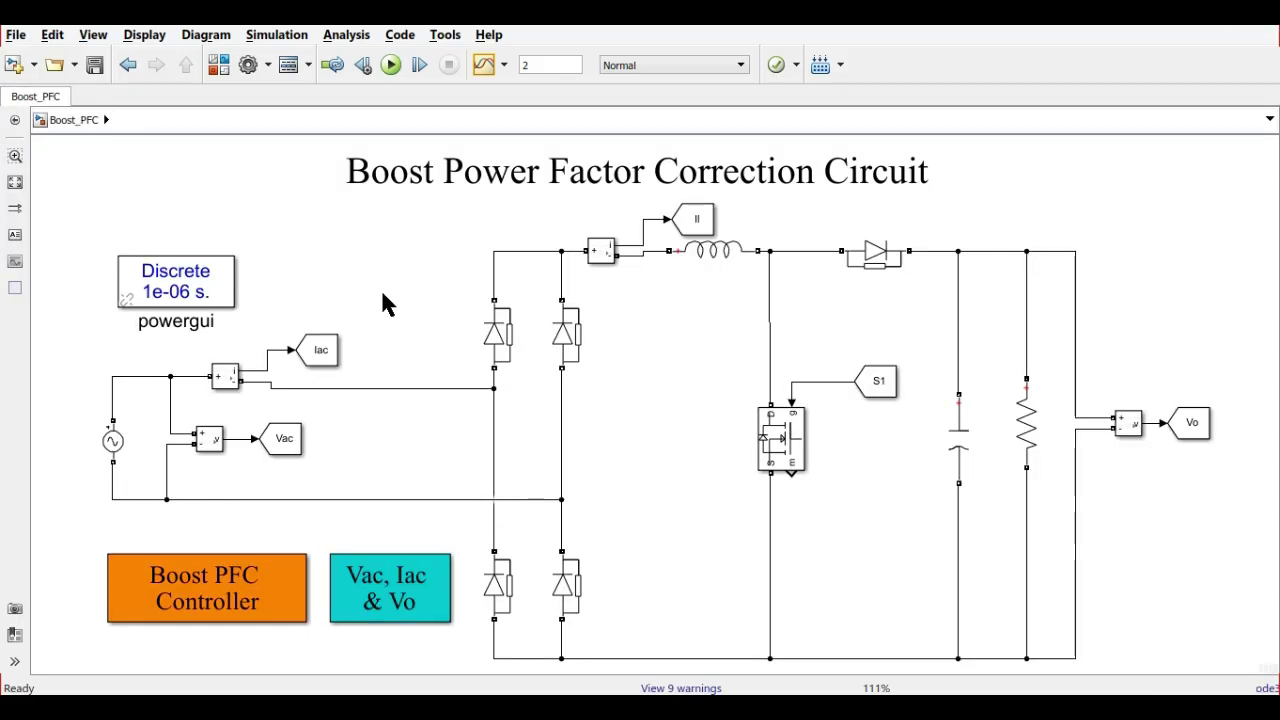